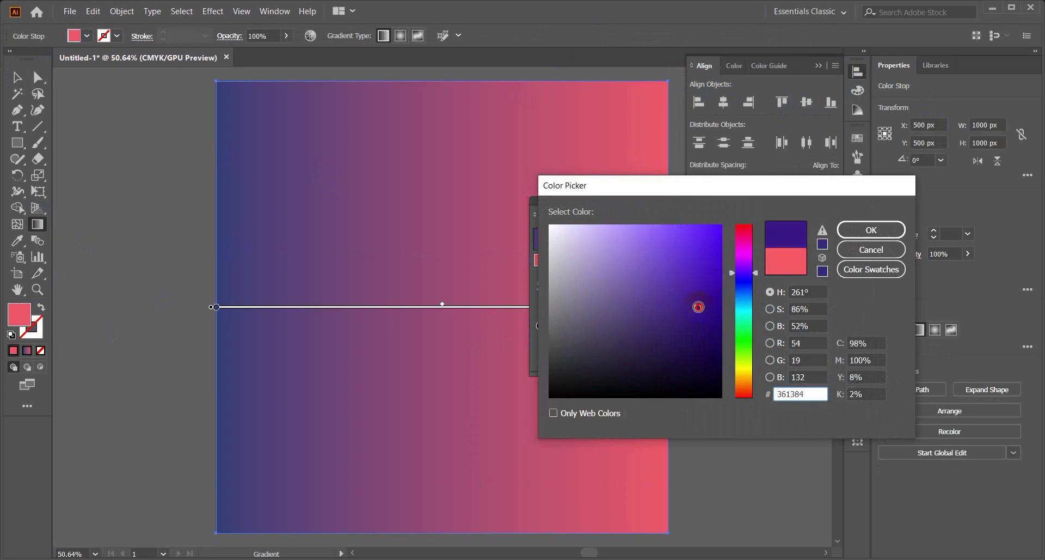
Set the gradient's end color stop to dark purple 361384 and run the gradient diagonally across the square at about -41°.
click(877, 234)
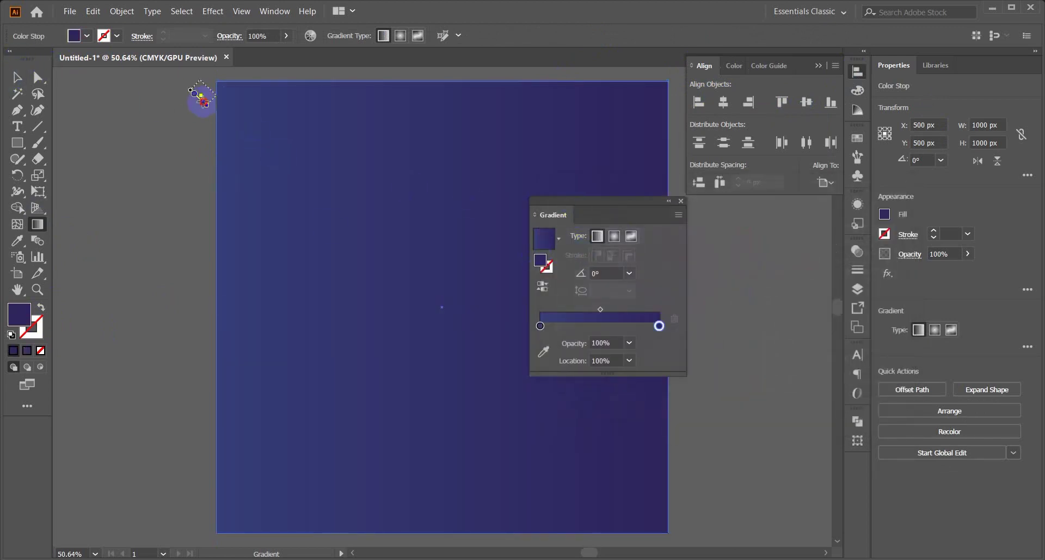
drag(203, 101, 690, 490)
click(17, 77)
scroll(619, 434, down, 1)
click(37, 224)
drag(163, 80, 732, 542)
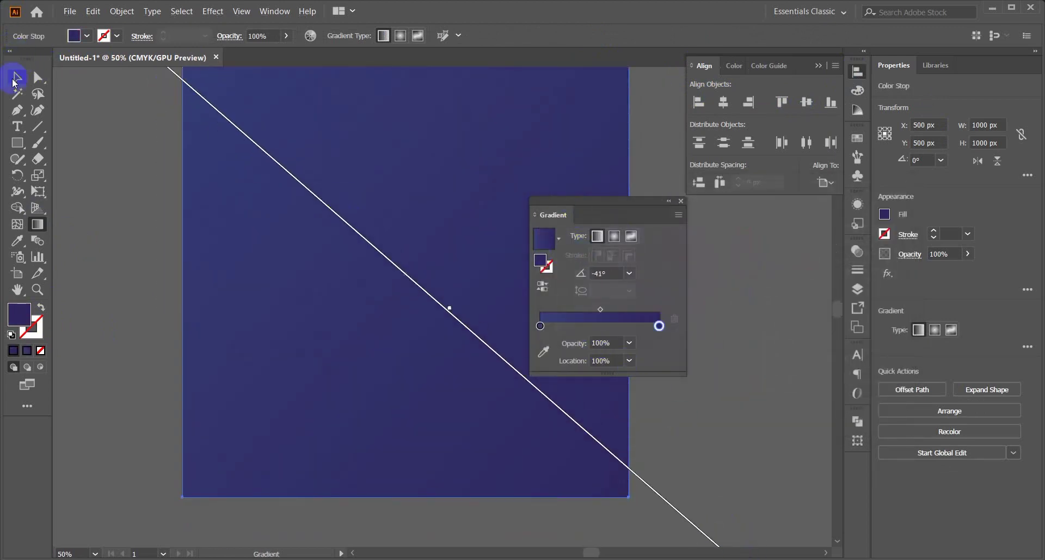
Close the gradient settings and lock the background square.
click(15, 80)
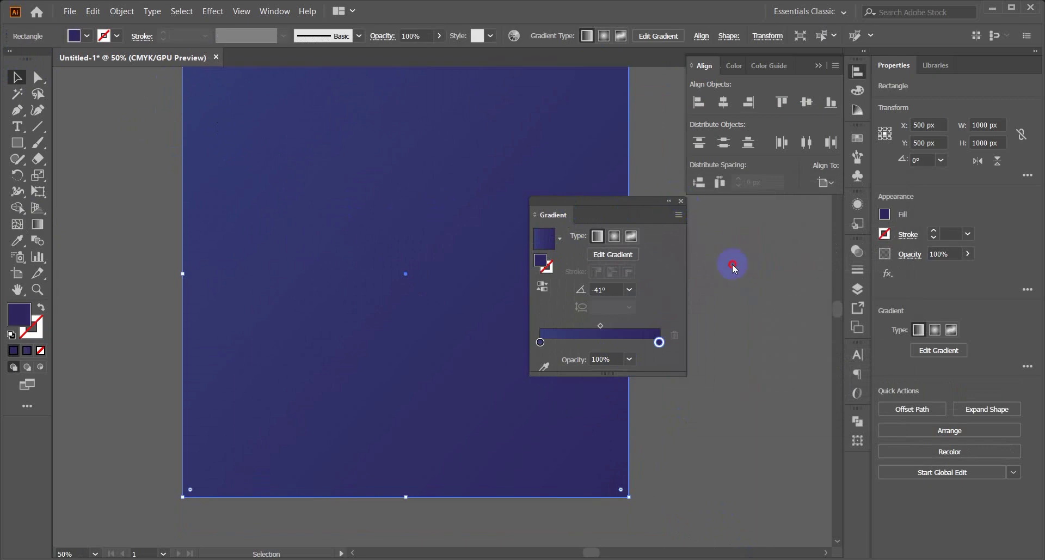
click(682, 201)
click(731, 255)
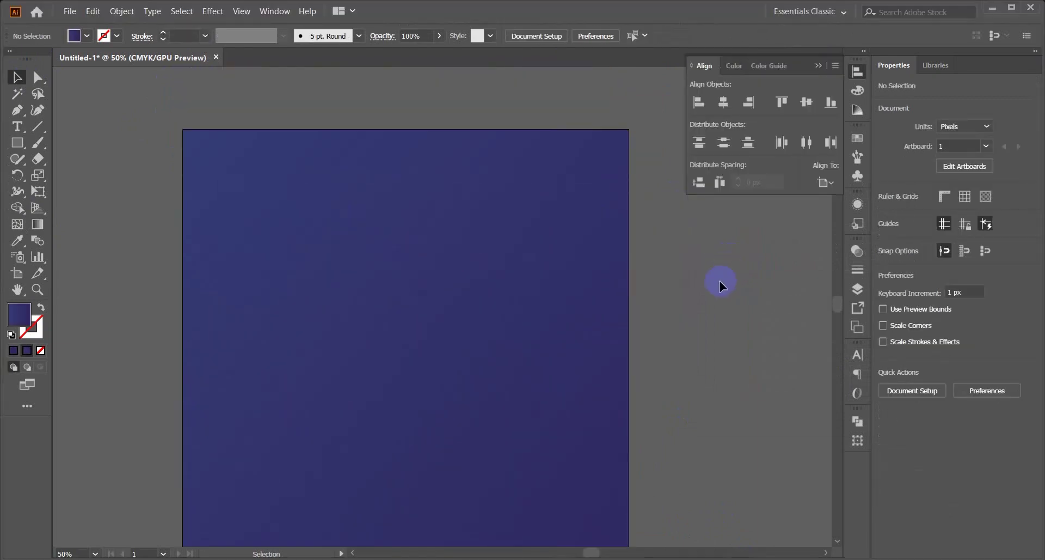
click(419, 263)
key(ctrl+shift+a)
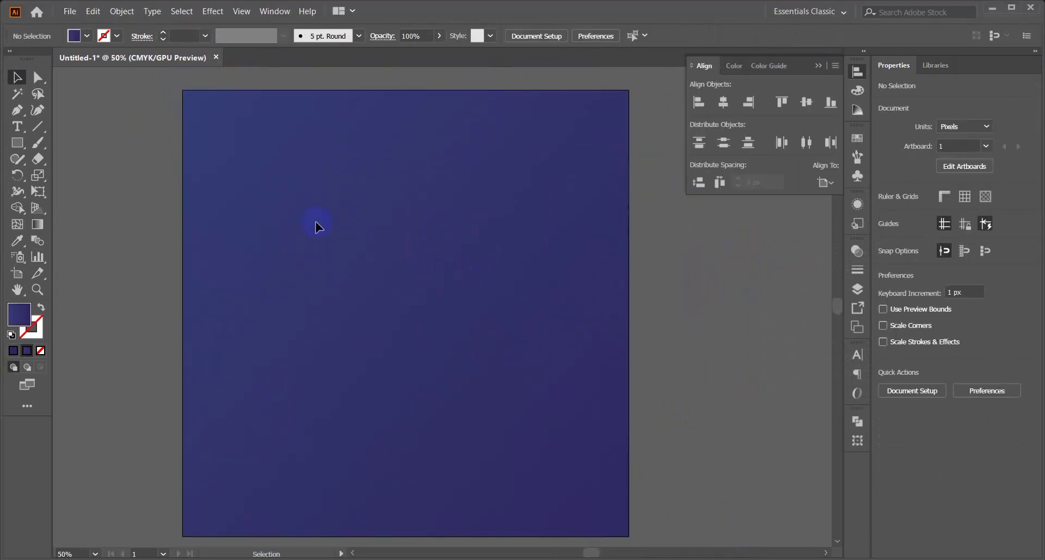
Draw a vertical rectangle about 76 by 1000 px along the artboard's left edge.
key(m)
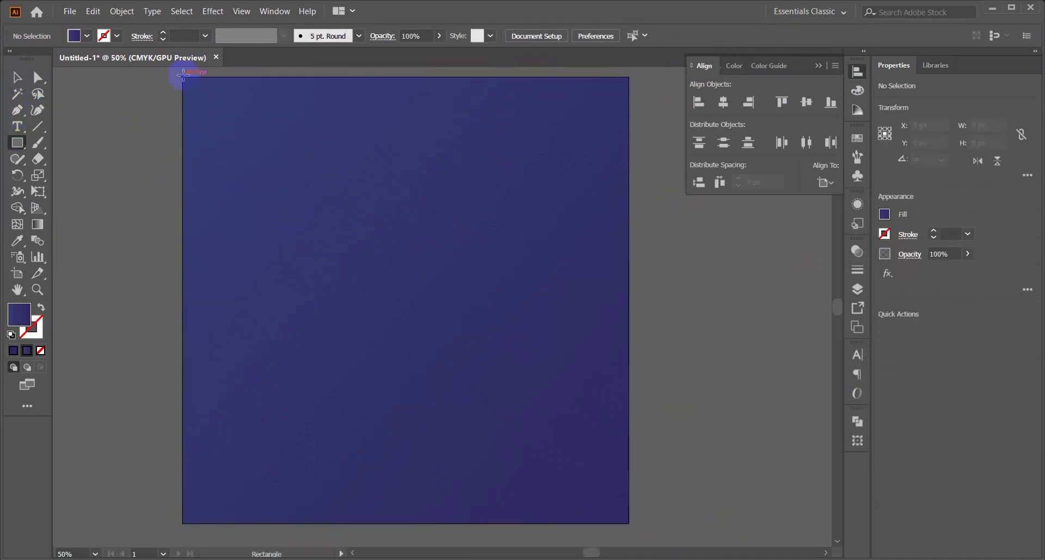
drag(182, 77, 217, 523)
click(18, 77)
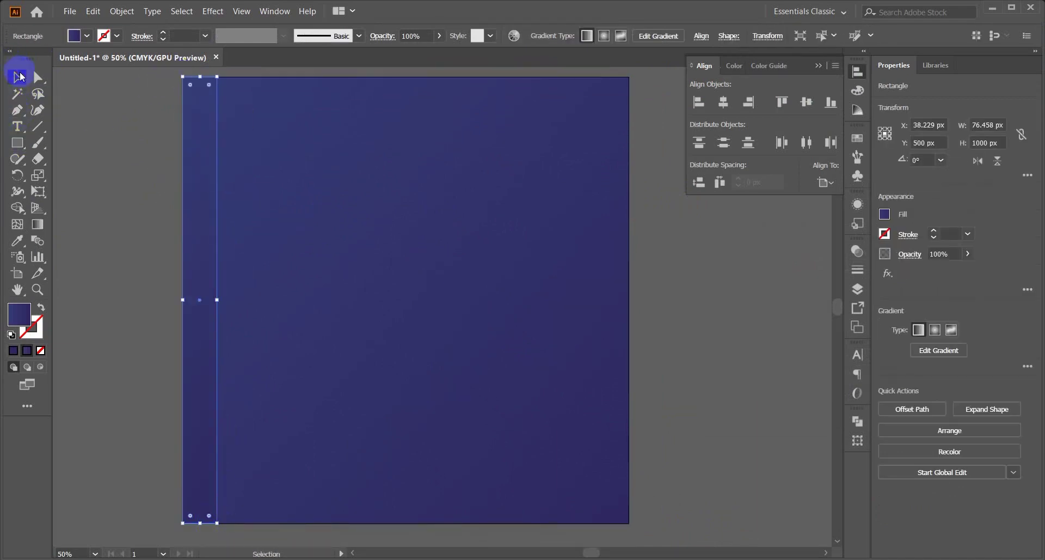
Try to recolor the strip with a pale cream from the Color Picker.
double_click(19, 309)
click(550, 245)
mouse_move(742, 269)
mouse_down()
mouse_move(744, 395)
mouse_move(744, 362)
mouse_move(744, 378)
mouse_up()
click(592, 224)
click(871, 229)
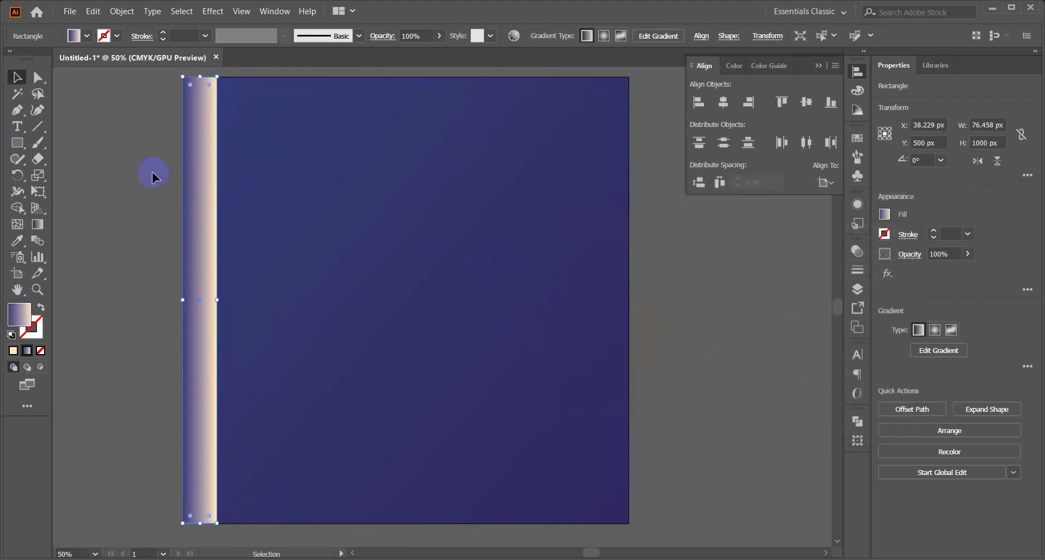
Fill the strip with solid near-white EFEFEF.
double_click(18, 315)
mouse_move(563, 229)
mouse_down()
mouse_move(556, 218)
mouse_move(550, 235)
mouse_up()
click(839, 231)
scroll(138, 218, up, 1)
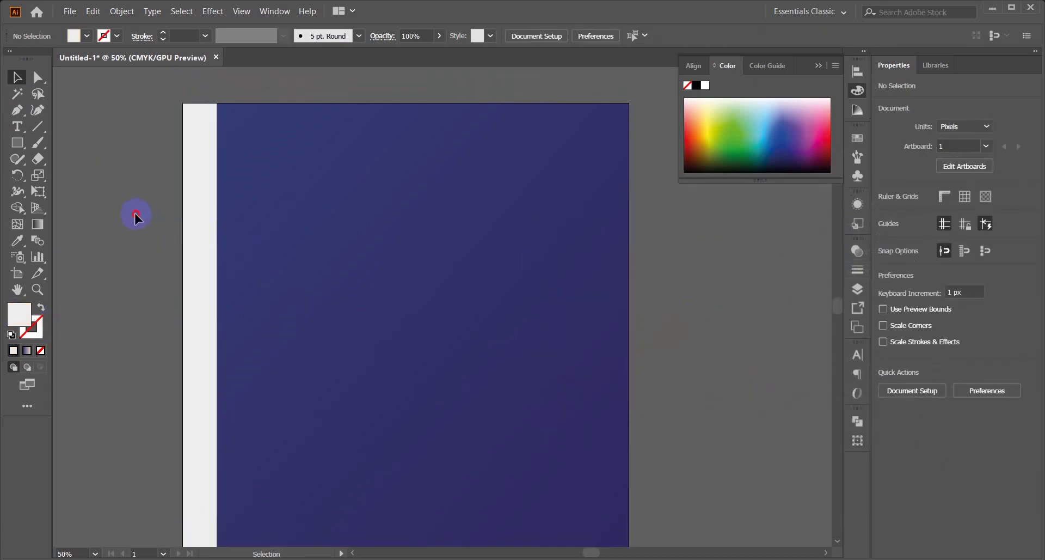
Draw overlapping near-white circles of varied size down the upper part of the strip's inner edge.
drag(17, 146, 71, 176)
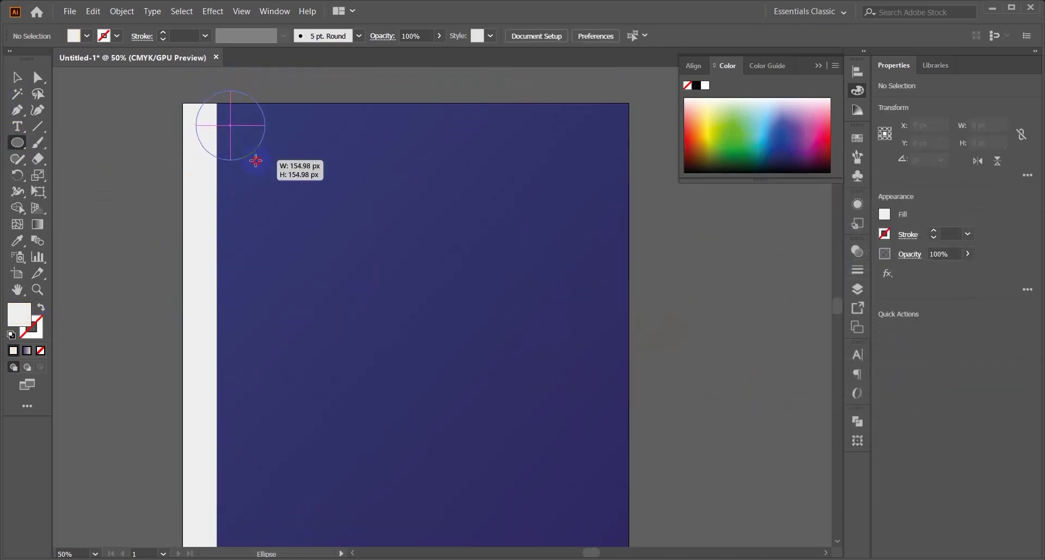
drag(256, 160, 261, 165)
mouse_move(196, 148)
mouse_down()
mouse_move(235, 196)
mouse_move(243, 289)
mouse_move(267, 323)
mouse_up()
mouse_move(196, 313)
mouse_down()
mouse_move(245, 376)
mouse_move(250, 423)
mouse_move(227, 392)
mouse_up()
click(21, 80)
click(94, 235)
Continue the cloud with a row of progressively smaller overlapping circles running from the strip toward the artboard's center.
scroll(94, 235, down, 4)
key(l)
drag(222, 249, 298, 322)
drag(281, 283, 360, 356)
key(ctrl+z)
drag(279, 271, 338, 328)
drag(315, 263, 374, 320)
drag(364, 284, 406, 323)
drag(393, 300, 435, 326)
click(16, 76)
click(156, 219)
scroll(160, 224, up, 4)
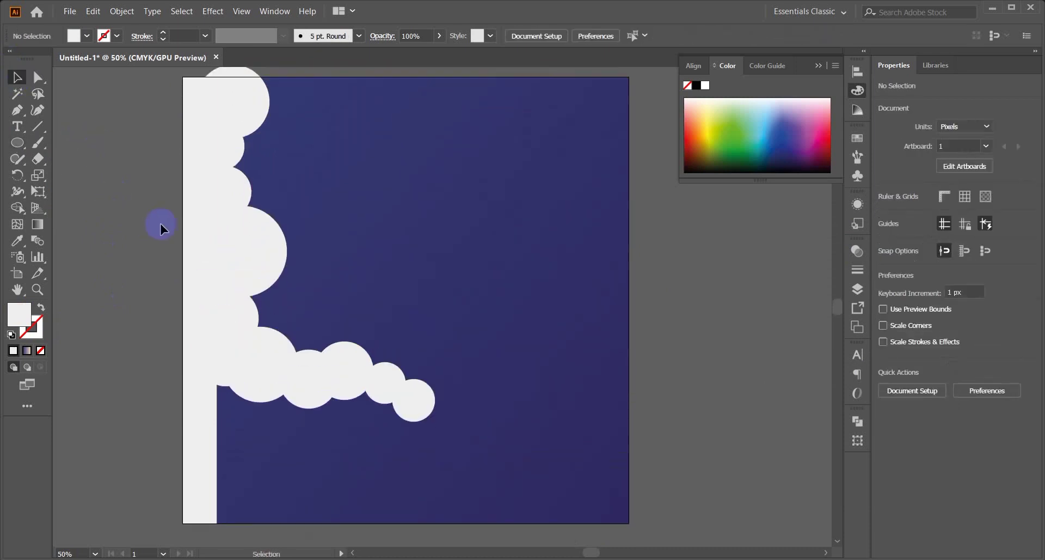
Unite the near-white strip and all its circles into a single cloud shape.
key(ctrl+a)
click(887, 390)
click(697, 383)
click(319, 366)
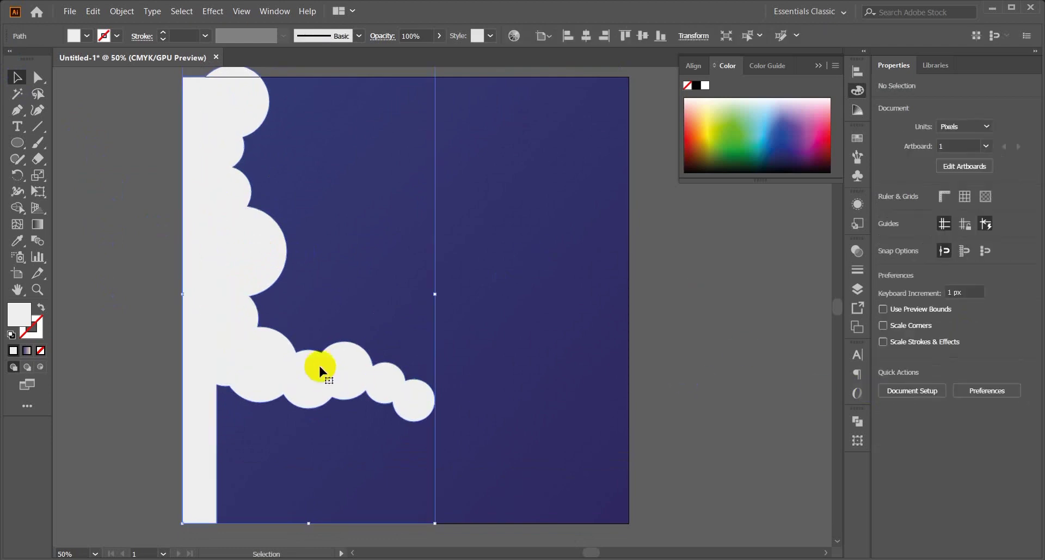
click(158, 250)
Draw four large overlapping circles down the cloud's inner side for a second cloud, the lowest about 275 px wide.
scroll(147, 237, up, 1)
click(18, 144)
scroll(264, 125, up, 3)
drag(282, 194, 272, 135)
key(ctrl+z)
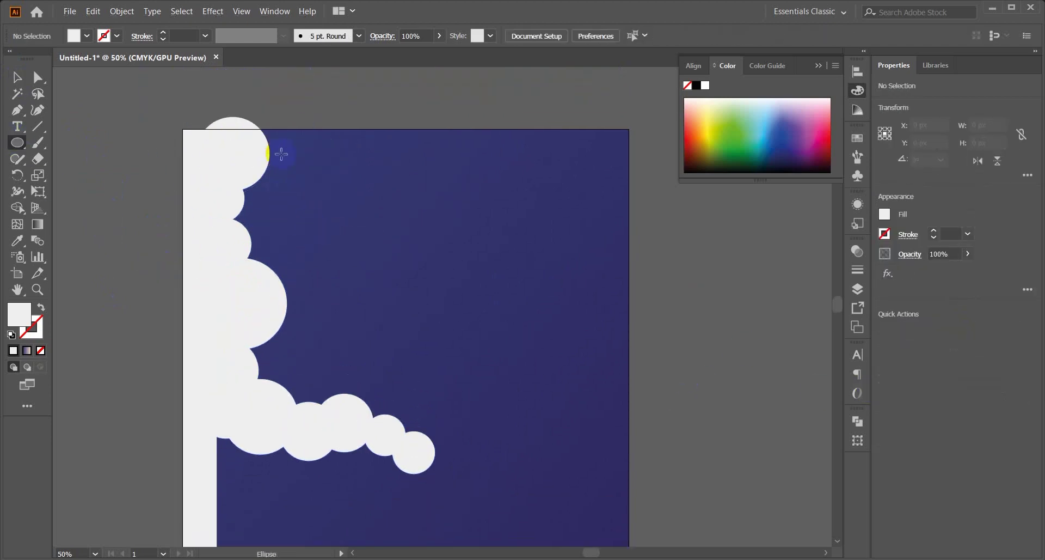
drag(248, 102, 368, 221)
drag(224, 166, 330, 273)
drag(266, 239, 371, 345)
drag(223, 301, 348, 416)
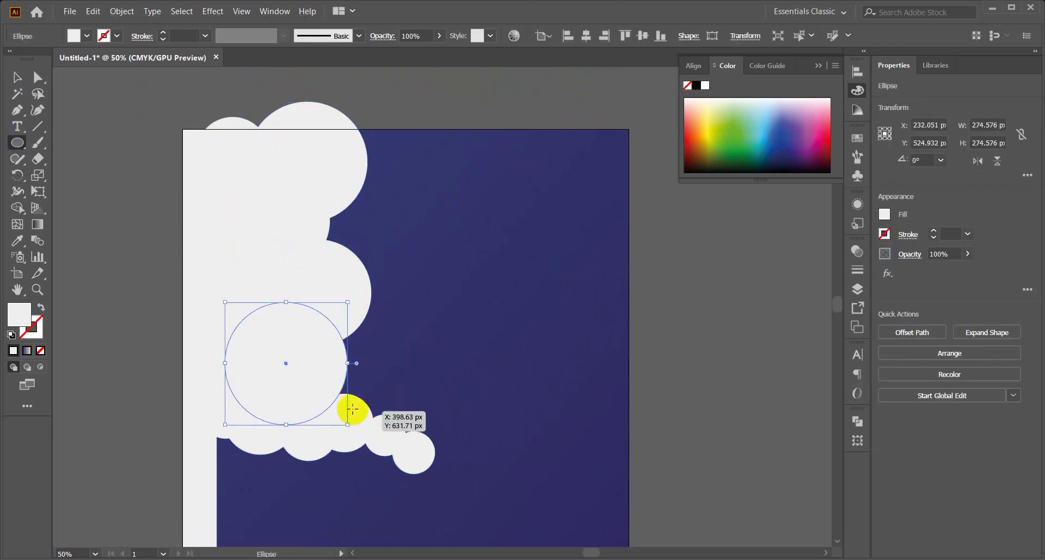
Extend the second cloud with overlapping circles toward the artboard's right edge, ending with one about 207 px wide across the edge.
drag(320, 375, 418, 428)
key(ctrl+z)
drag(330, 356, 466, 442)
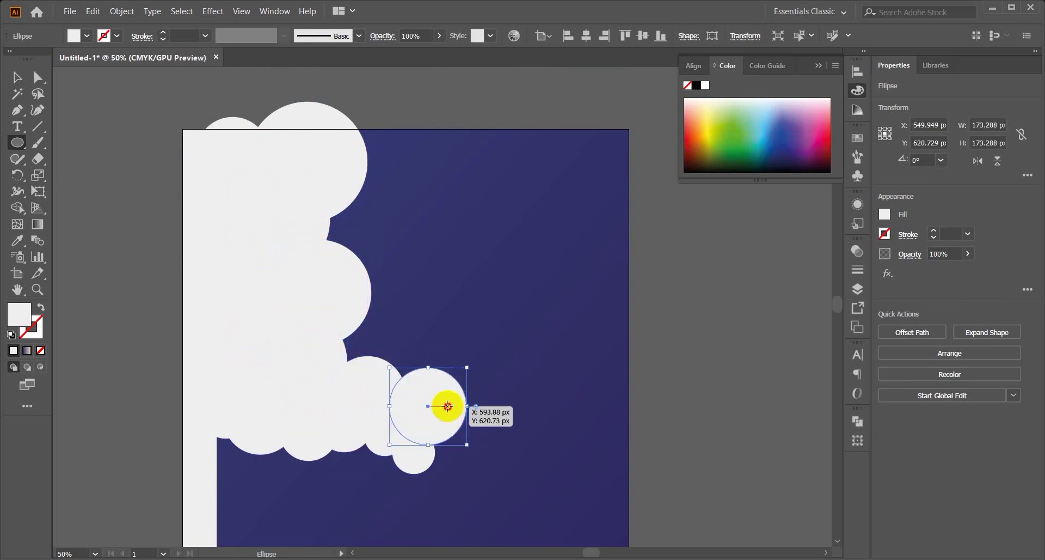
drag(443, 406, 493, 455)
drag(491, 397, 540, 452)
drag(537, 390, 587, 441)
drag(573, 350, 665, 442)
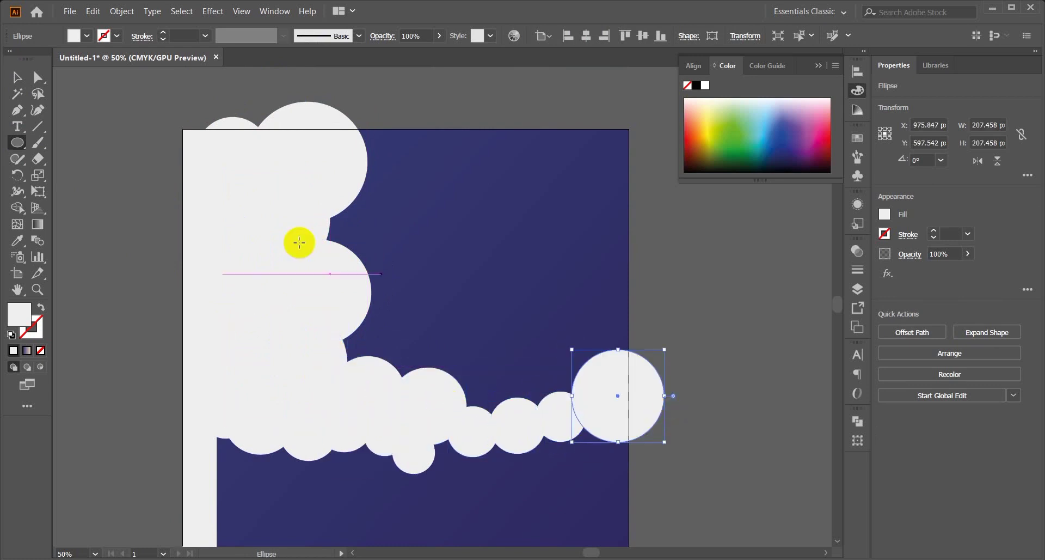
Lock the first cloud and unite the new circles into one second cloud shape.
click(439, 169)
click(203, 377)
key(ctrl+2)
key(ctrl+a)
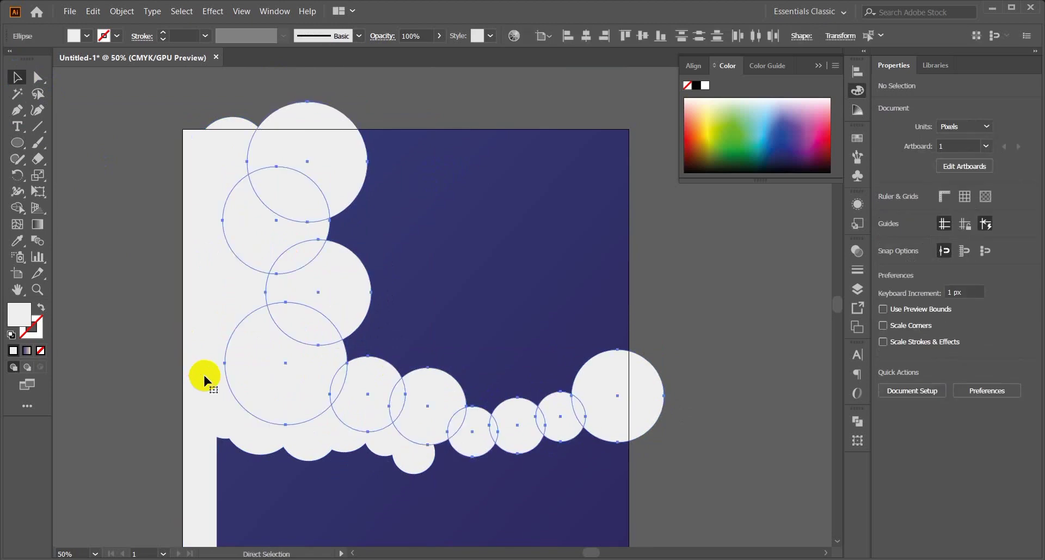
click(889, 388)
Fill the second cloud with a pale blue around hue 193°.
click(436, 399)
double_click(20, 316)
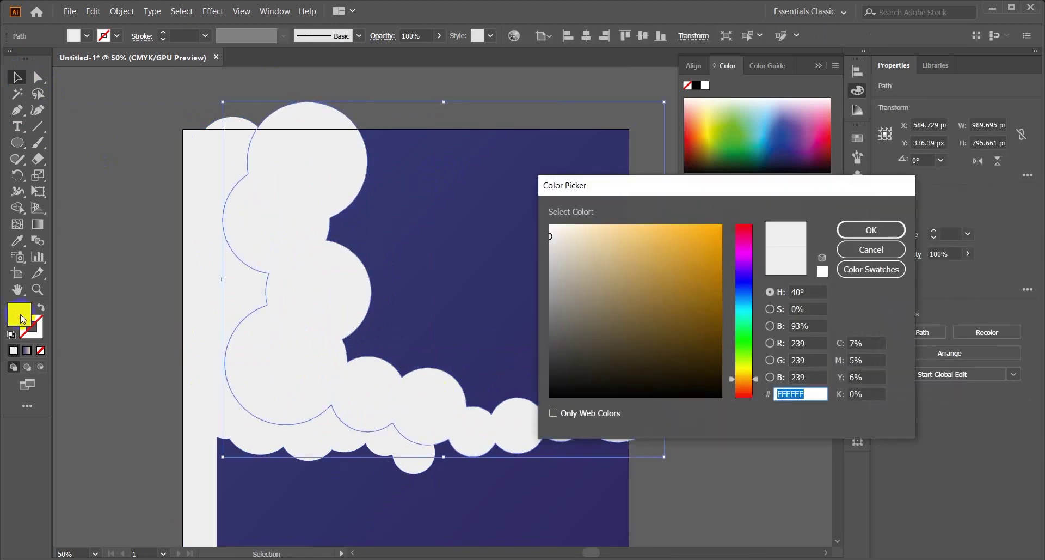
click(741, 304)
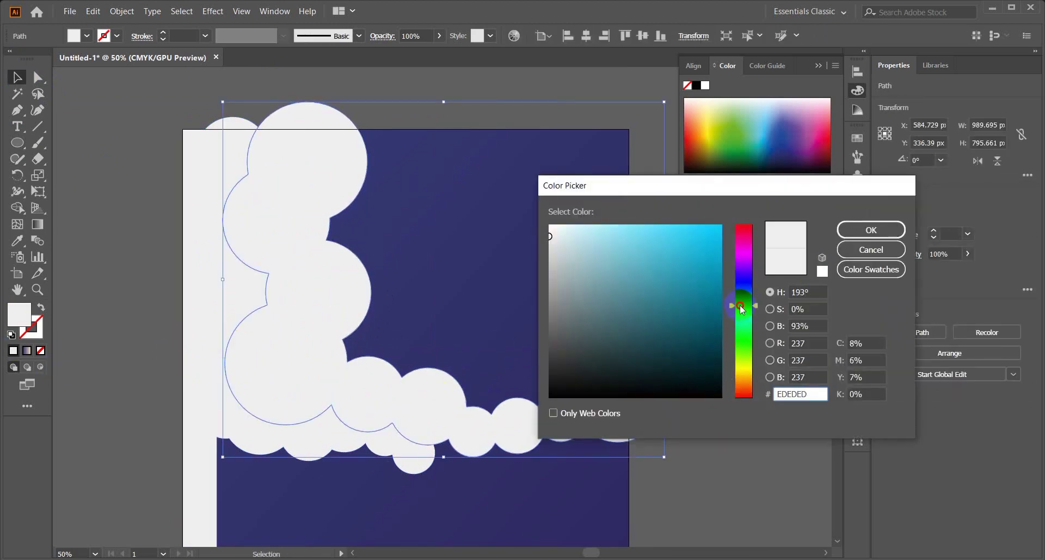
click(864, 233)
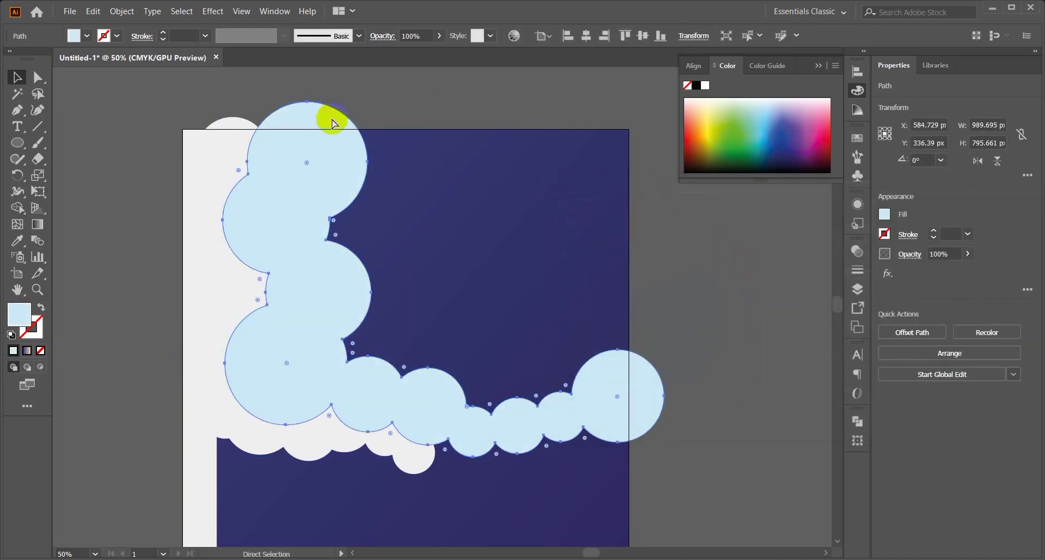
Unlock all objects and place the near-white cloud in front of the pale blue one.
click(223, 185)
key(ctrl+alt+2)
click(653, 233)
Lock the background square again and make the near-white cloud's fill the current color.
click(608, 235)
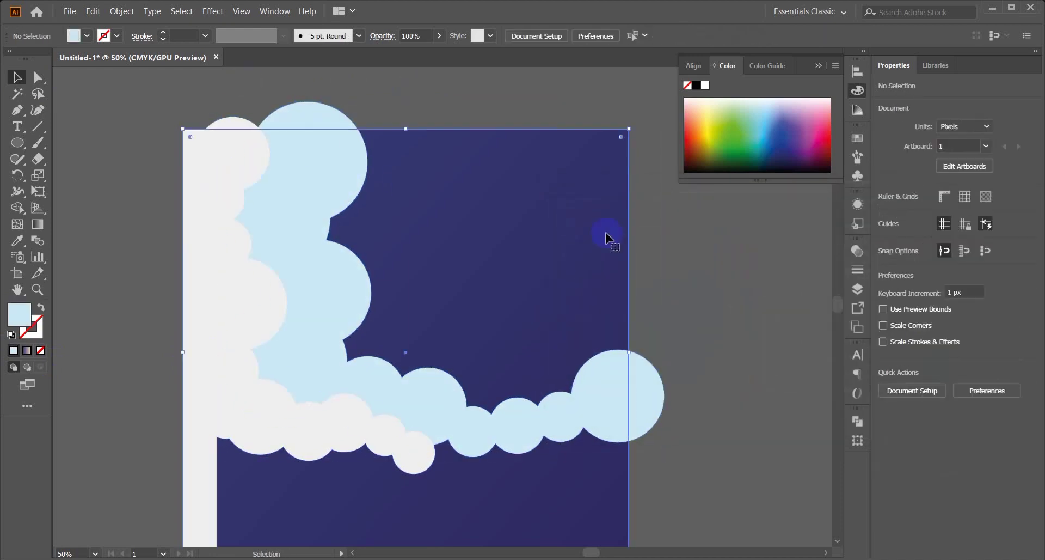
key(ctrl+2)
click(228, 149)
click(222, 99)
scroll(221, 99, down, 4)
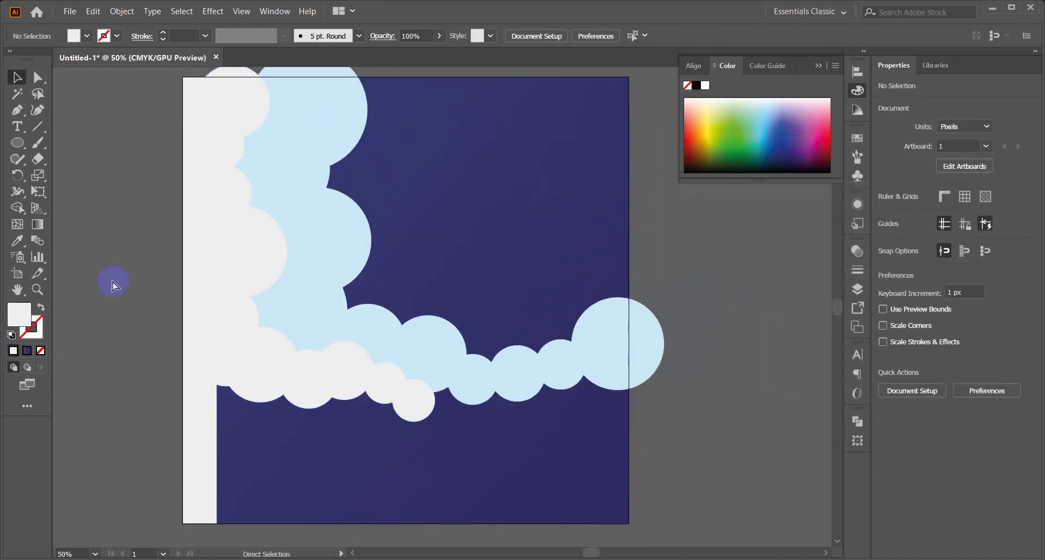
Draw a near-white ellipse about 737 by 369 px over the artboard's lower left corner.
scroll(112, 281, right, 1)
scroll(113, 280, down, 2)
click(19, 142)
click(78, 175)
scroll(385, 422, down, 3)
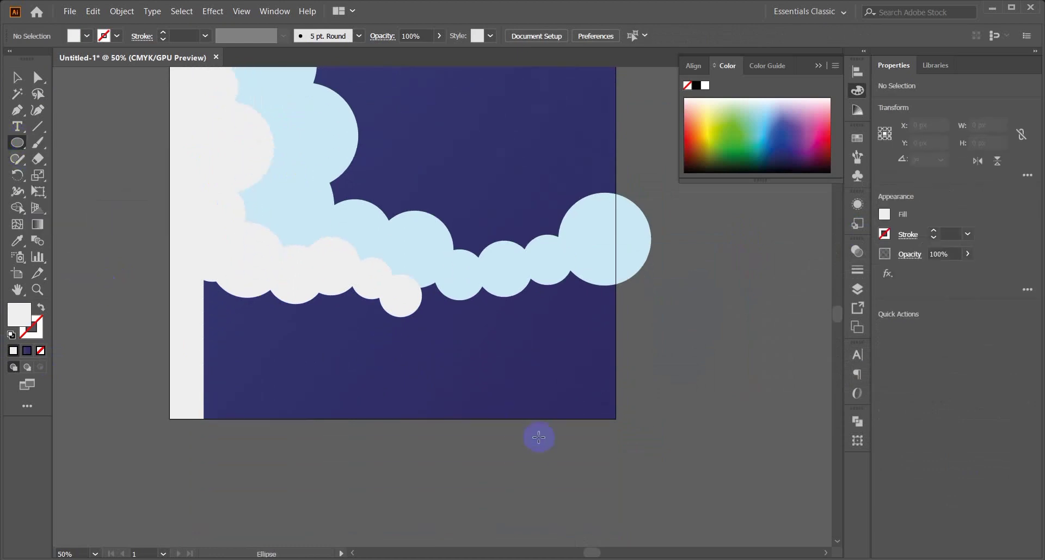
drag(161, 270, 491, 435)
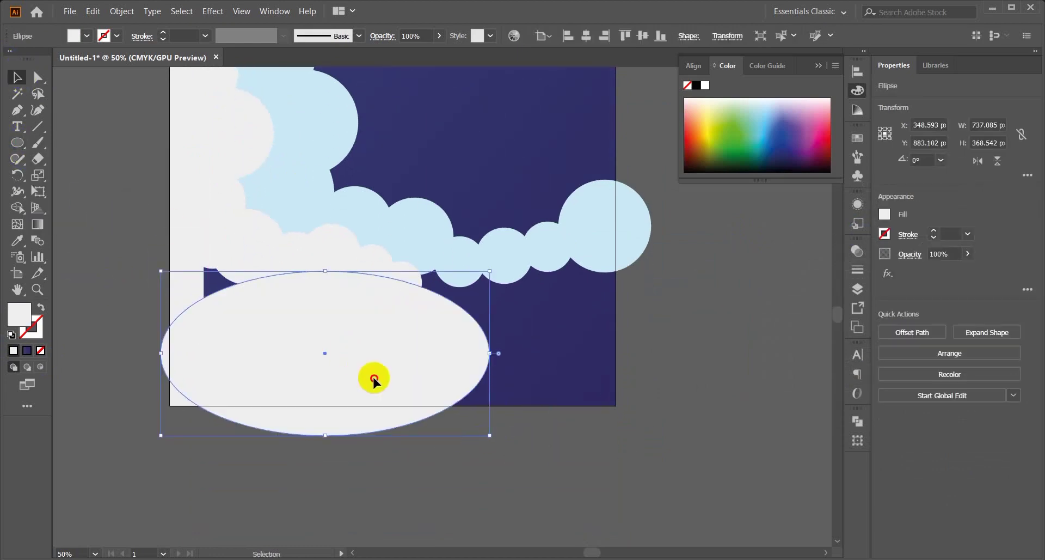
Shift the ellipse up and left, rotate it to about 348° and stretch it to about 726 by 456 px.
drag(374, 380, 336, 356)
drag(457, 417, 340, 388)
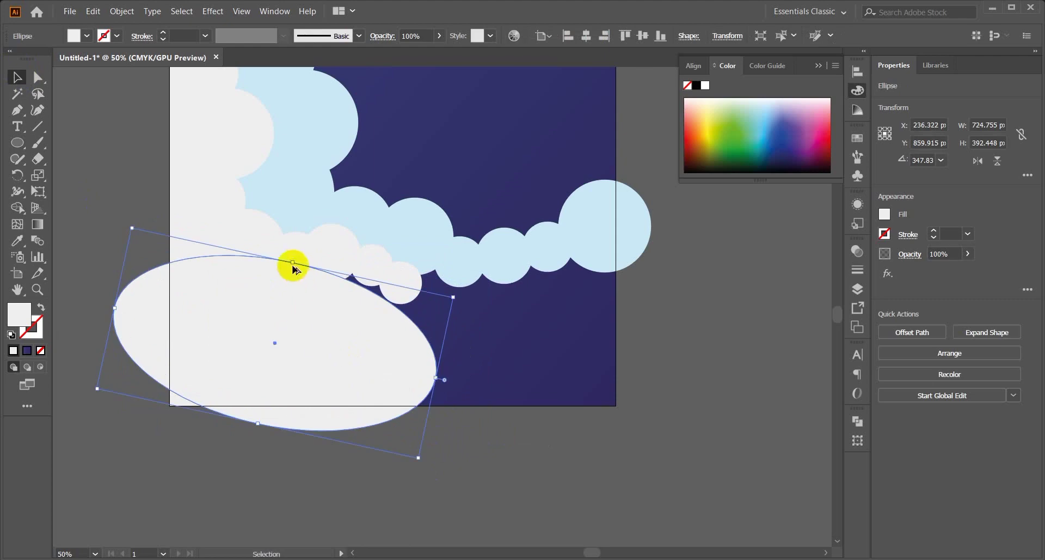
drag(257, 434, 256, 447)
click(448, 411)
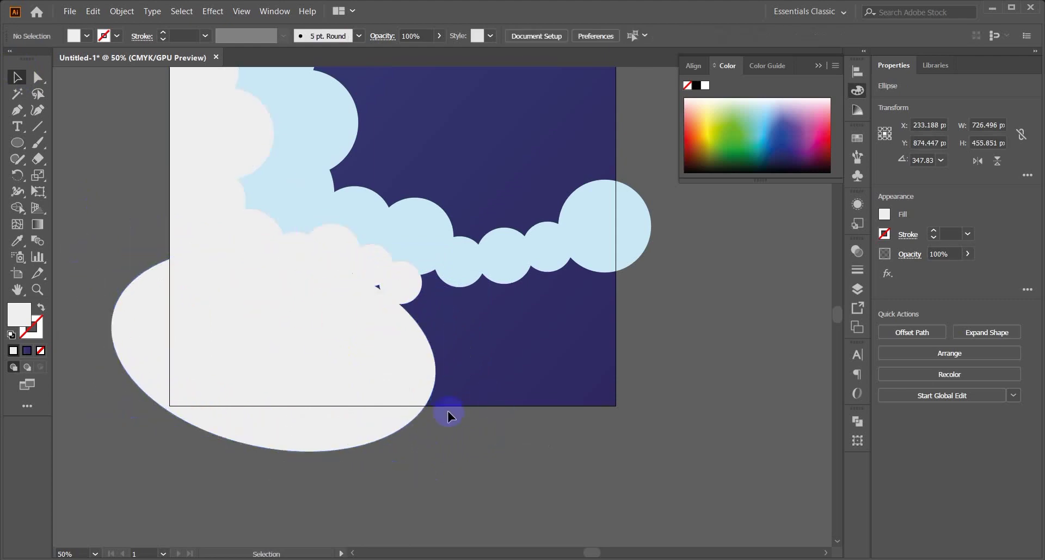
Add two copies of the ellipse: one over the lower right corner rotated to about 2°, one below the first, tilted clockwise.
drag(377, 387, 599, 383)
drag(666, 477, 695, 442)
drag(551, 366, 282, 449)
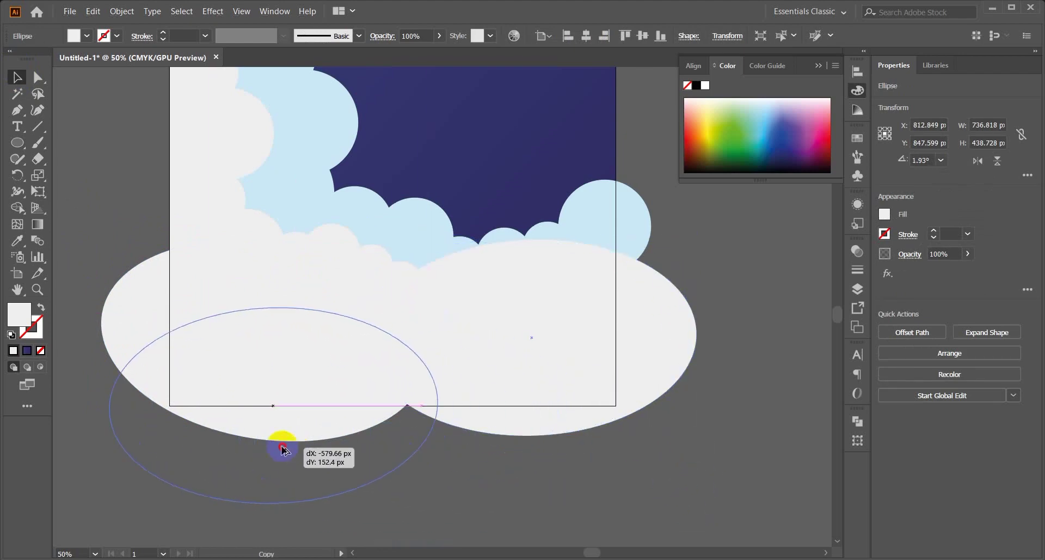
scroll(611, 478, down, 1)
drag(451, 461, 427, 481)
click(431, 479)
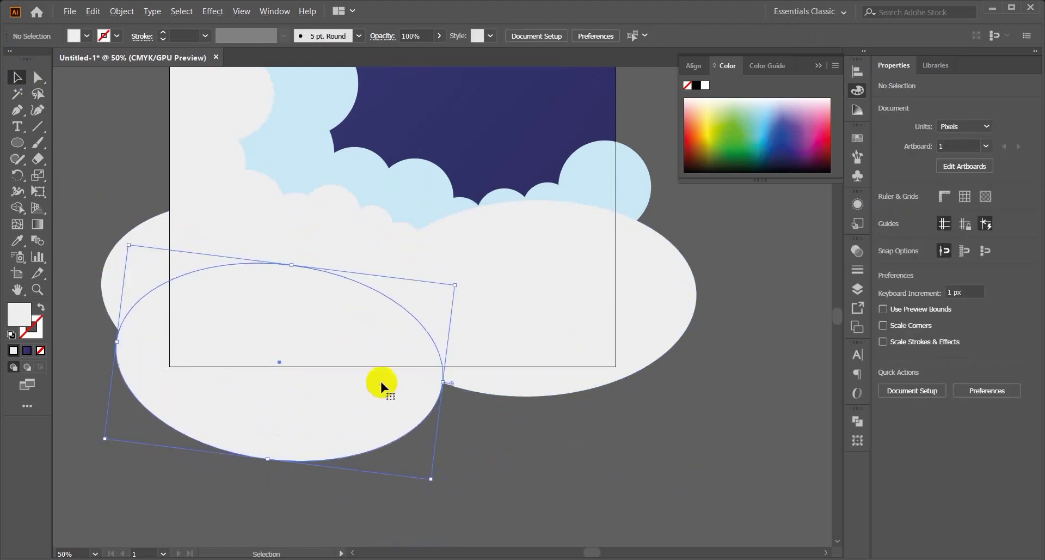
scroll(431, 424, up, 1)
Match the first ellipse's fill to the pale blue cloud with the Eyedropper tool.
click(317, 305)
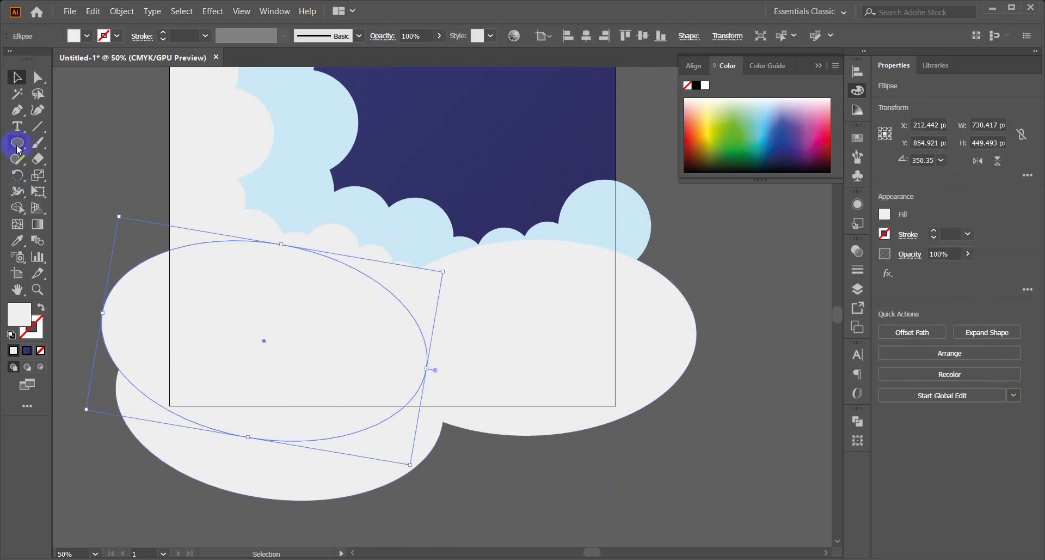
click(17, 240)
click(330, 131)
key(v)
click(470, 462)
scroll(381, 267, up, 3)
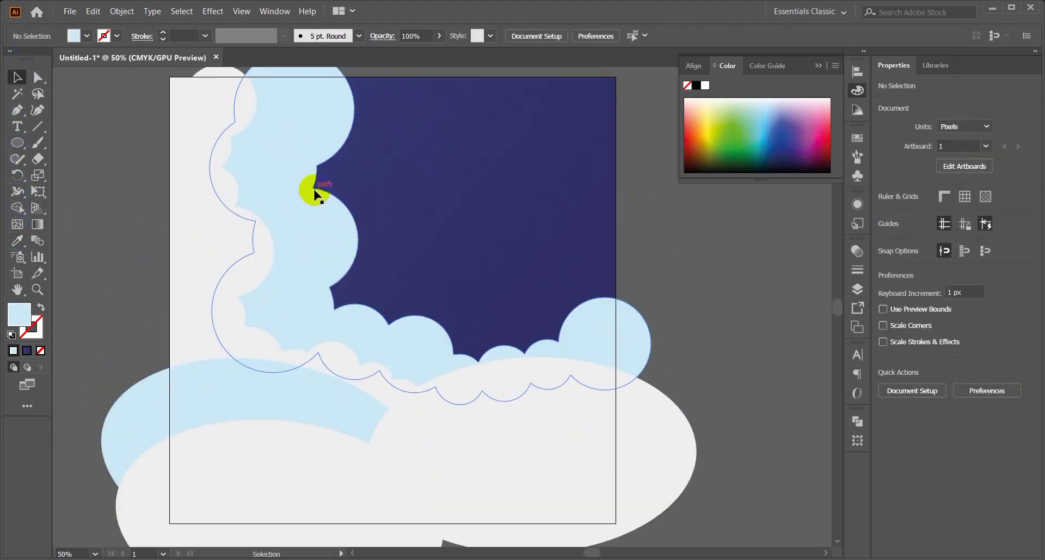
Apply a Drop Shadow to the pale blue cloud: Multiply, 61% opacity, X offset 7 px, Y offset -4 px, blur 11 px.
click(315, 191)
click(212, 13)
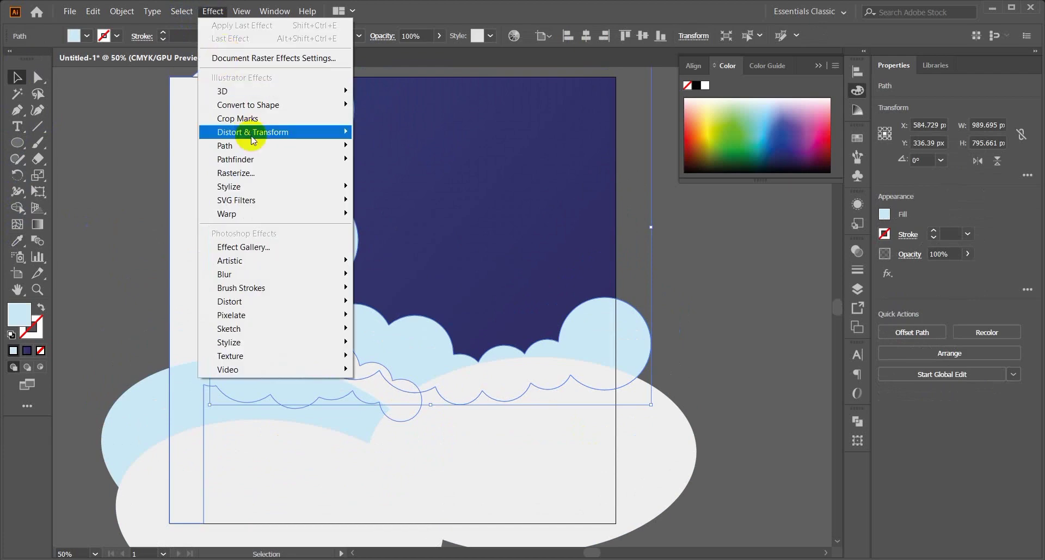
mouse_move(271, 167)
click(382, 187)
click(755, 343)
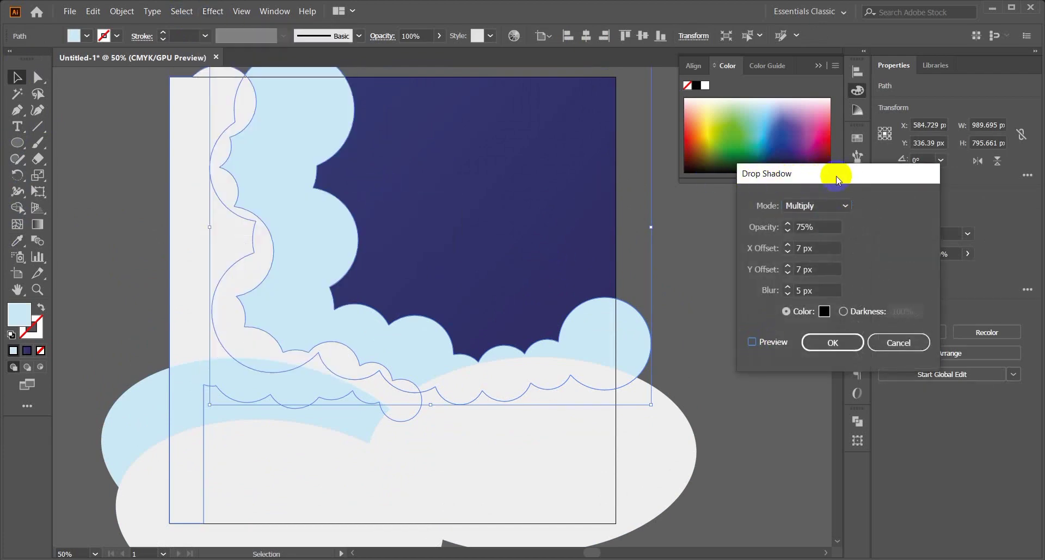
drag(839, 180, 695, 166)
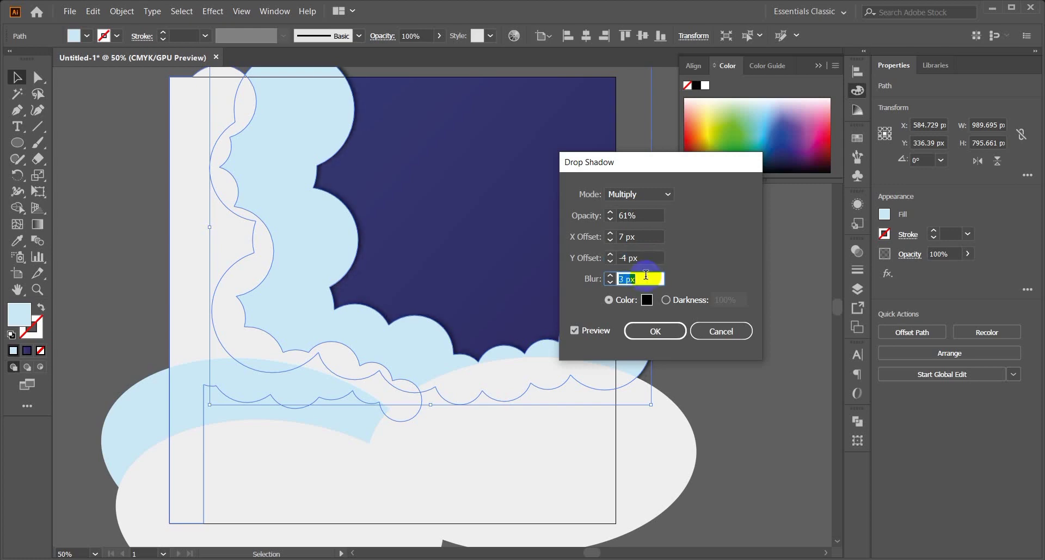
click(656, 331)
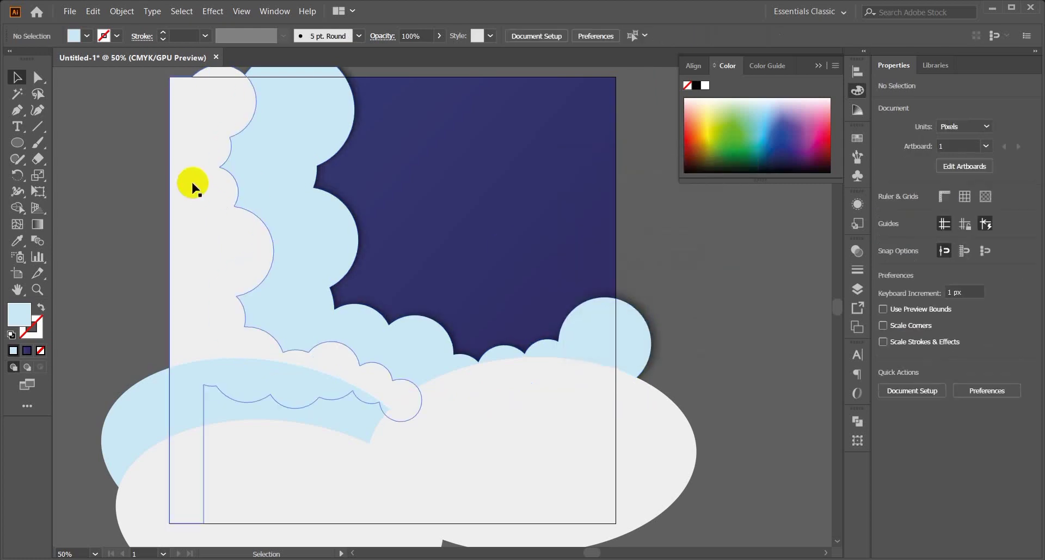
Apply a Drop Shadow to the near-white cloud: Multiply, 61% opacity, X offset 9 px, Y offset -9 px, blur 17 px.
click(191, 182)
click(212, 11)
mouse_move(267, 187)
click(384, 186)
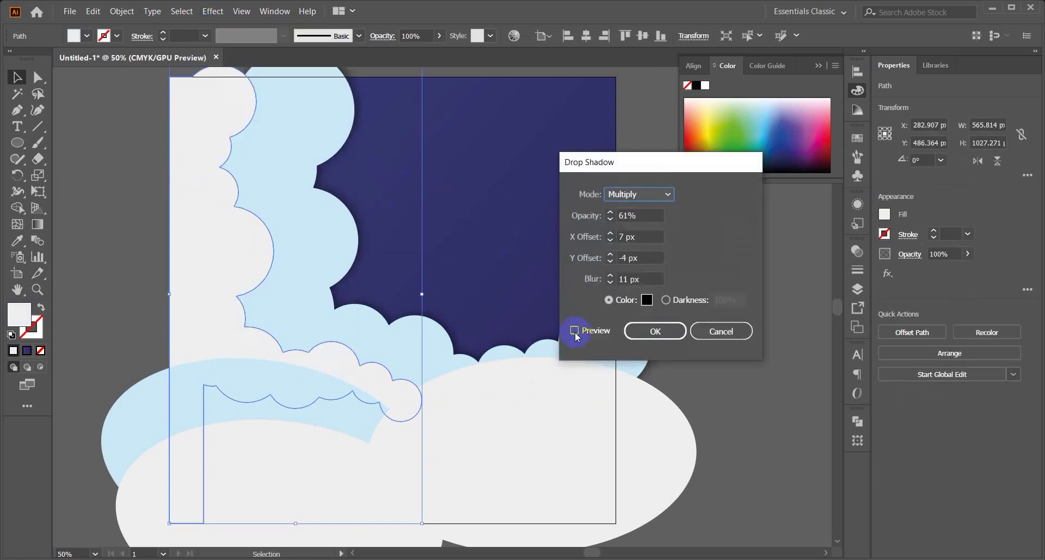
click(576, 331)
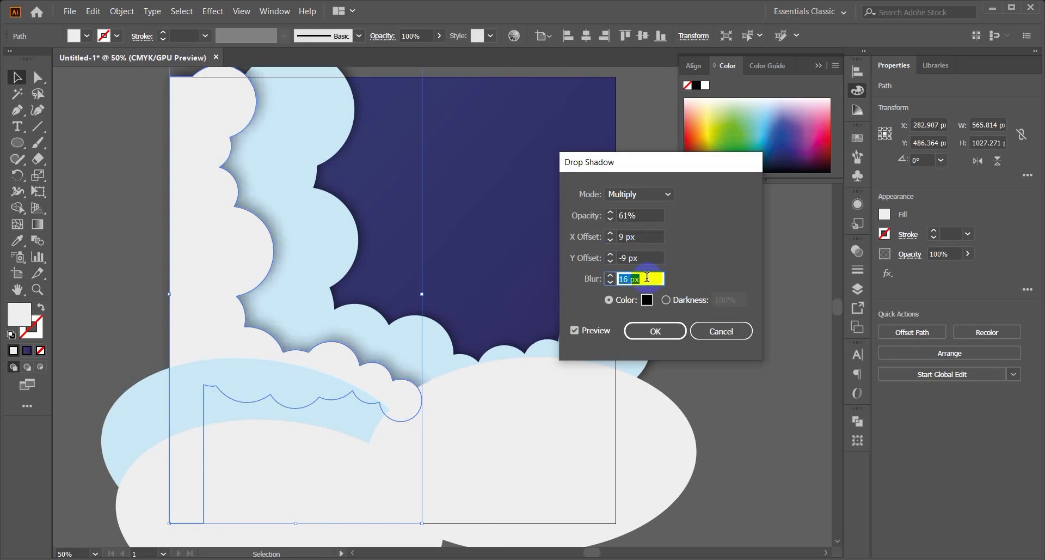
click(656, 331)
click(298, 115)
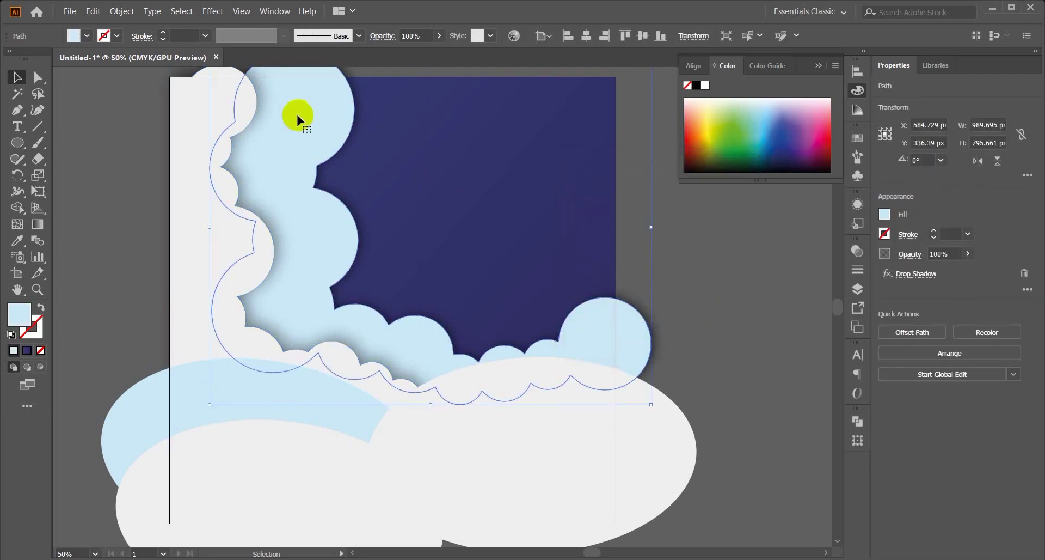
click(856, 250)
click(858, 204)
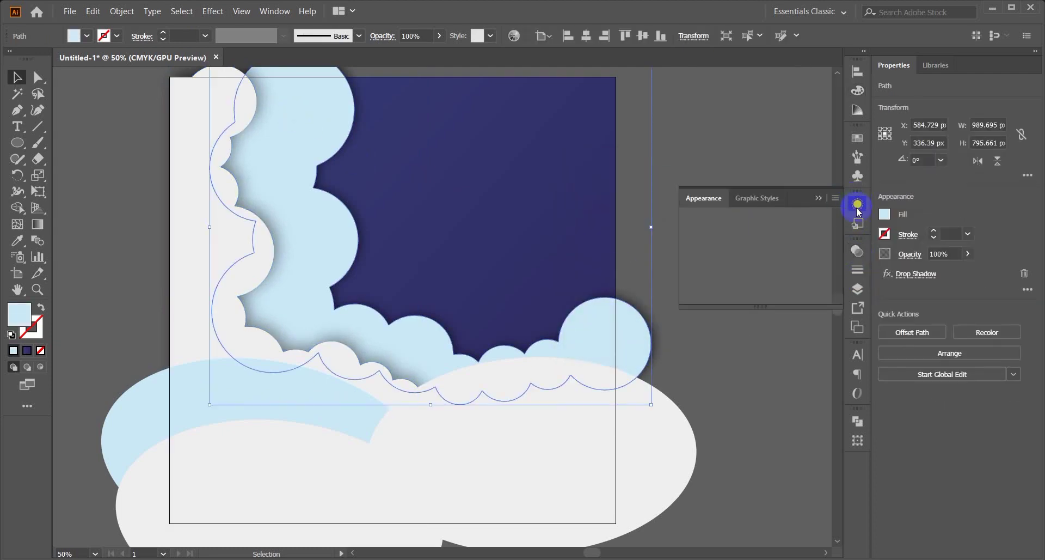
click(859, 206)
click(557, 282)
Apply a Drop Shadow to the pale blue ellipse: Multiply, 61% opacity, X offset 9 px, Y offset -9 px, blur 17 px.
click(234, 385)
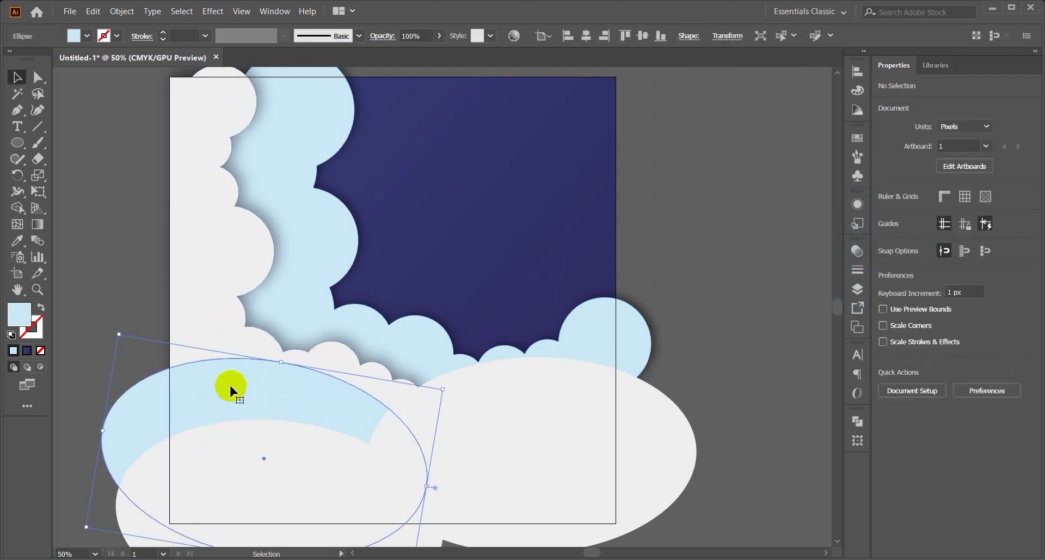
click(179, 12)
key(Escape)
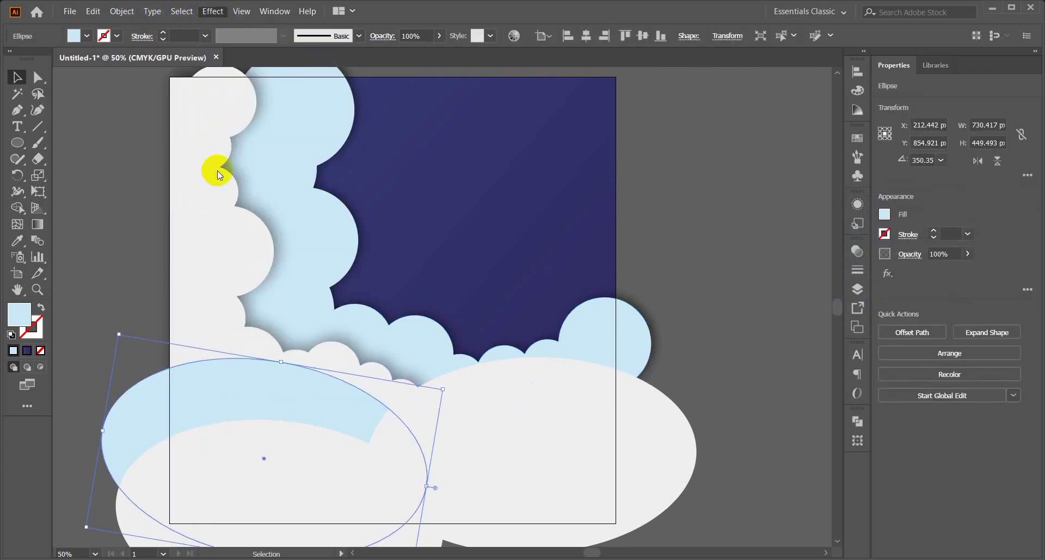
click(632, 379)
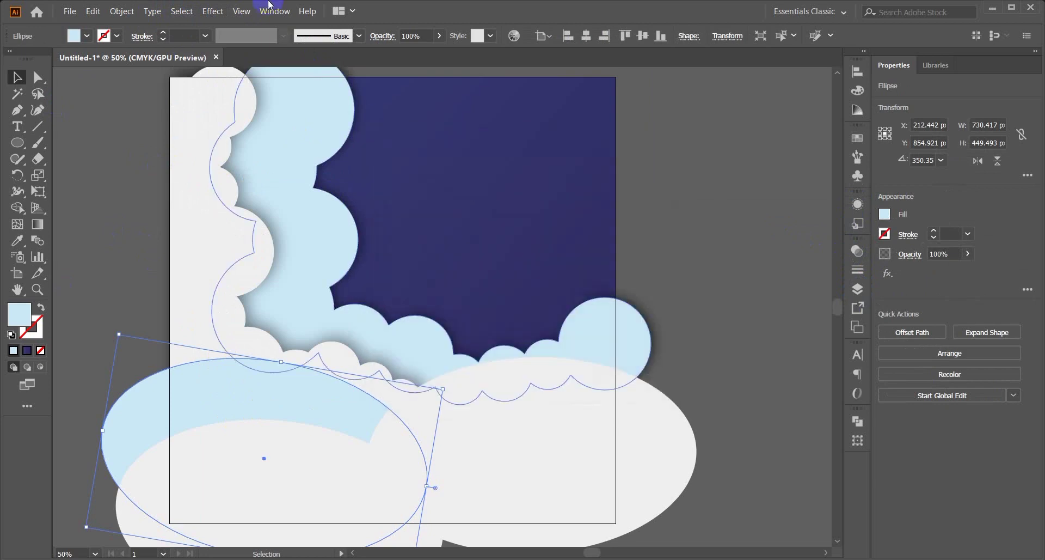
click(213, 11)
mouse_move(263, 186)
click(374, 188)
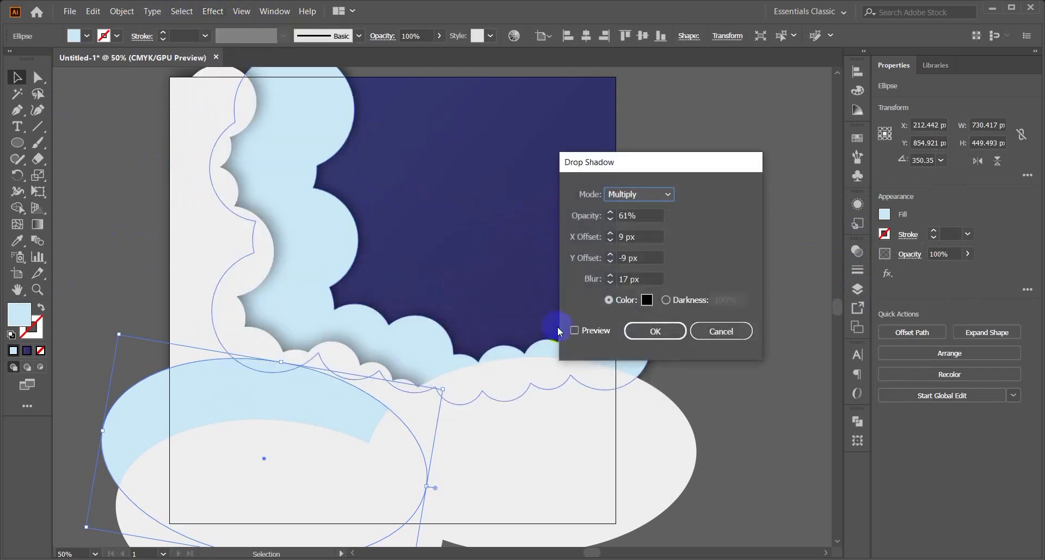
click(575, 330)
click(656, 331)
Shift the near-white ellipse over the lower right corner about 18 px to the right.
click(547, 452)
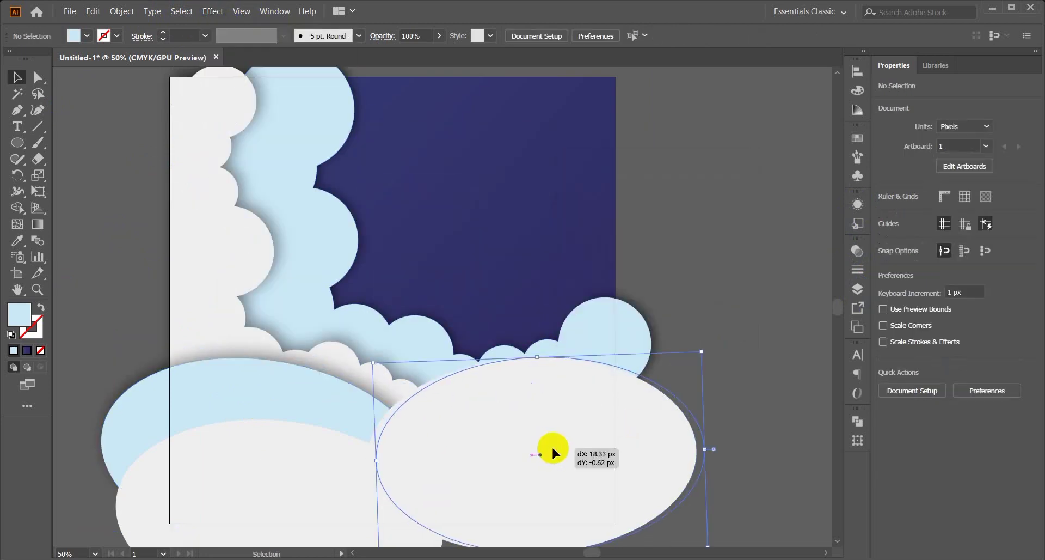
click(213, 11)
click(262, 172)
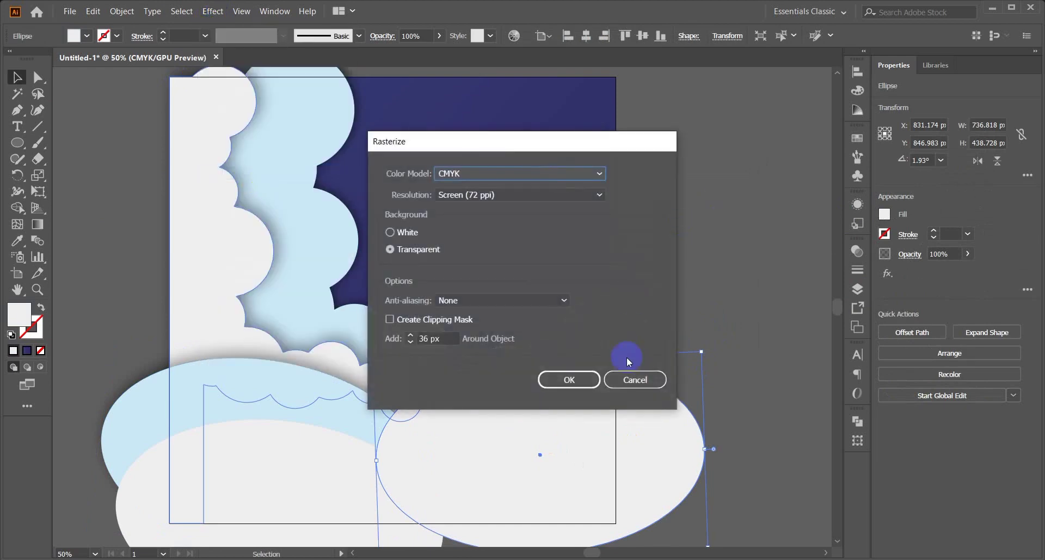
click(632, 379)
Apply a Drop Shadow to the near-white ellipse over the lower right corner: Multiply, 61% opacity, offsets 9 and -9 px, blur 17 px.
click(213, 11)
mouse_move(263, 186)
click(382, 185)
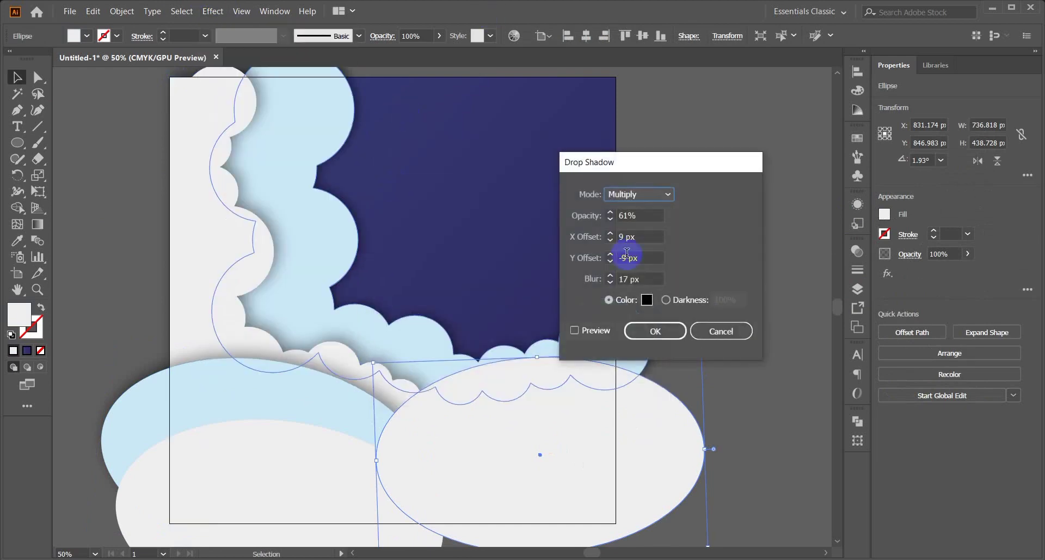
click(576, 333)
click(652, 331)
click(127, 314)
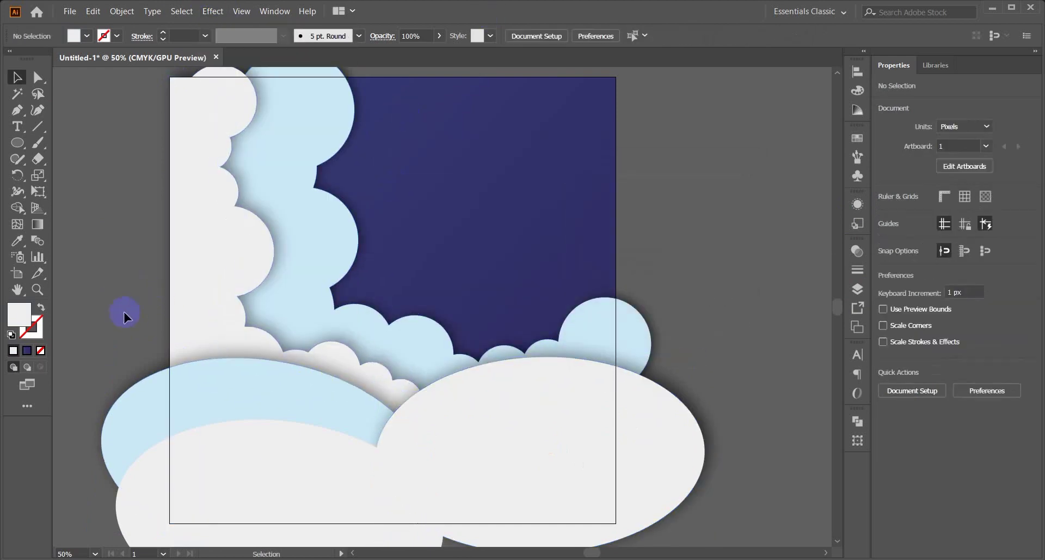
Apply a Drop Shadow to the near-white ellipse at the lower left: Multiply, 61% opacity, offsets 9 and -9 px, blur 17 px.
click(217, 463)
click(213, 11)
mouse_move(264, 183)
click(381, 183)
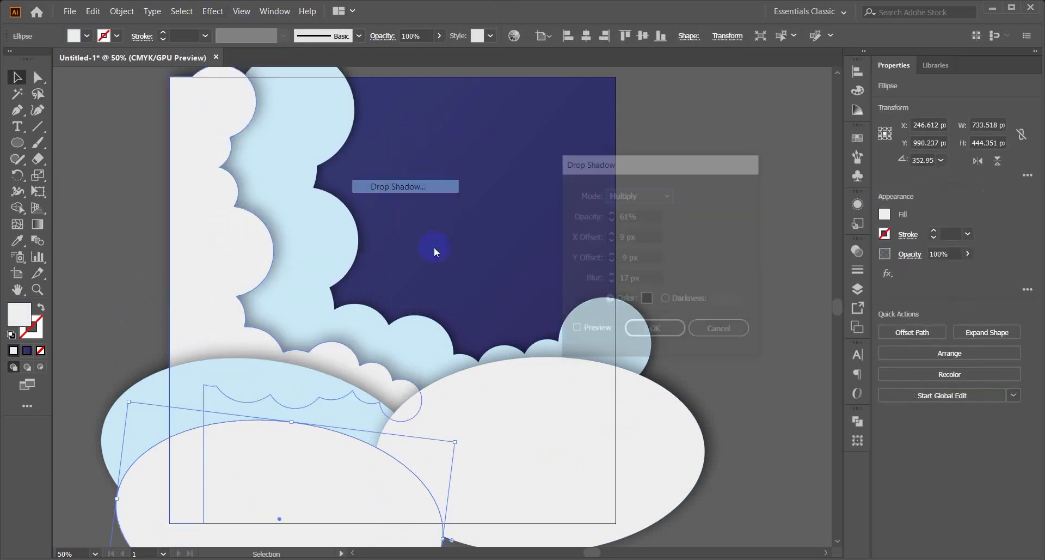
click(575, 331)
click(668, 332)
scroll(709, 331, up, 1)
click(708, 335)
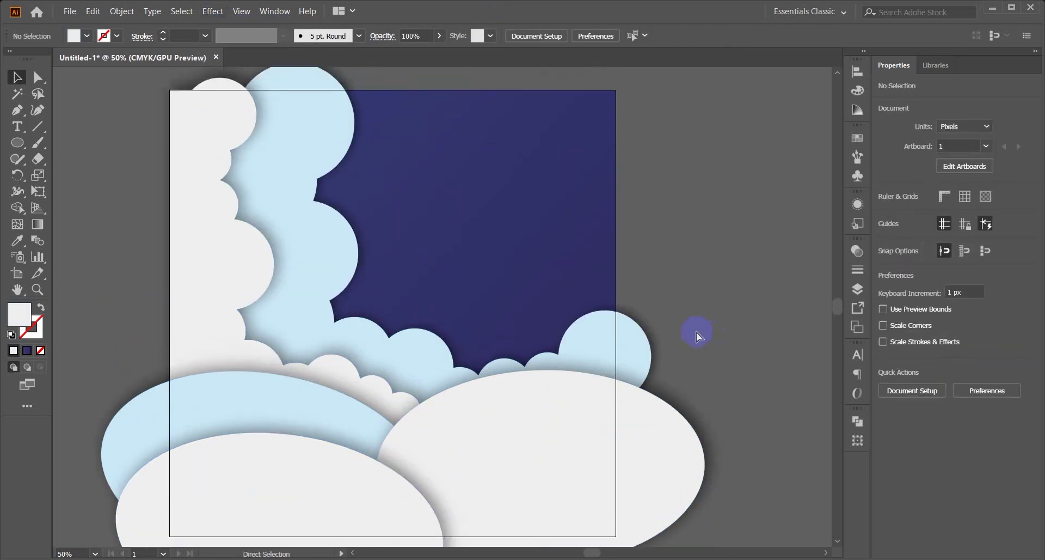
Create a small near-white crescent moon in the dark sky from overlapping circles with the Shape Builder tool.
click(18, 143)
mouse_move(447, 167)
mouse_down()
mouse_move(490, 230)
mouse_move(521, 239)
mouse_move(482, 208)
mouse_up()
click(17, 208)
drag(494, 245, 497, 197)
key(ctrl+shift+a)
scroll(494, 197, up, 1)
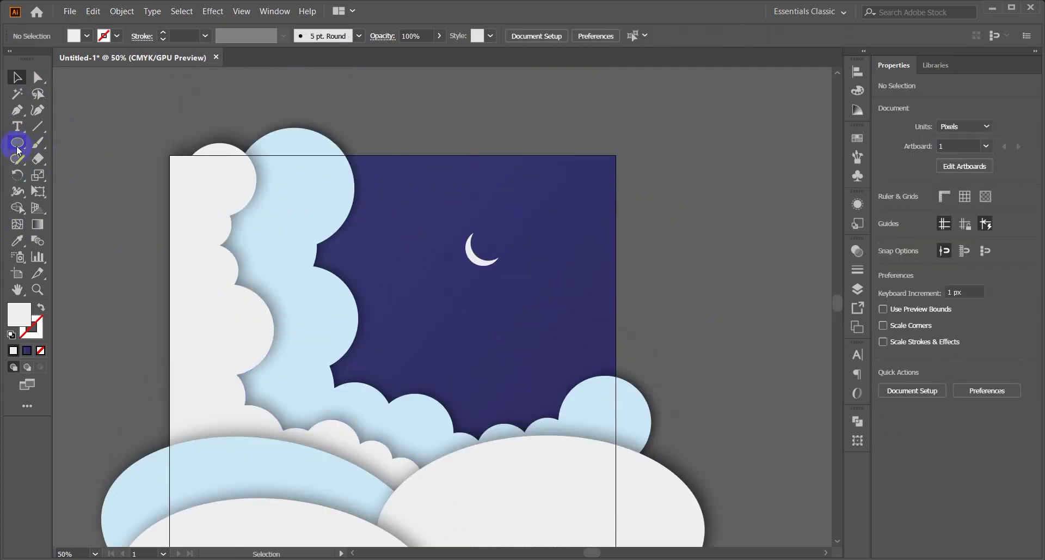
Draw a near-white circle about 8.5 px wide in the sky between the pale blue cloud and the moon.
click(18, 143)
scroll(396, 234, up, 4)
drag(363, 253, 376, 265)
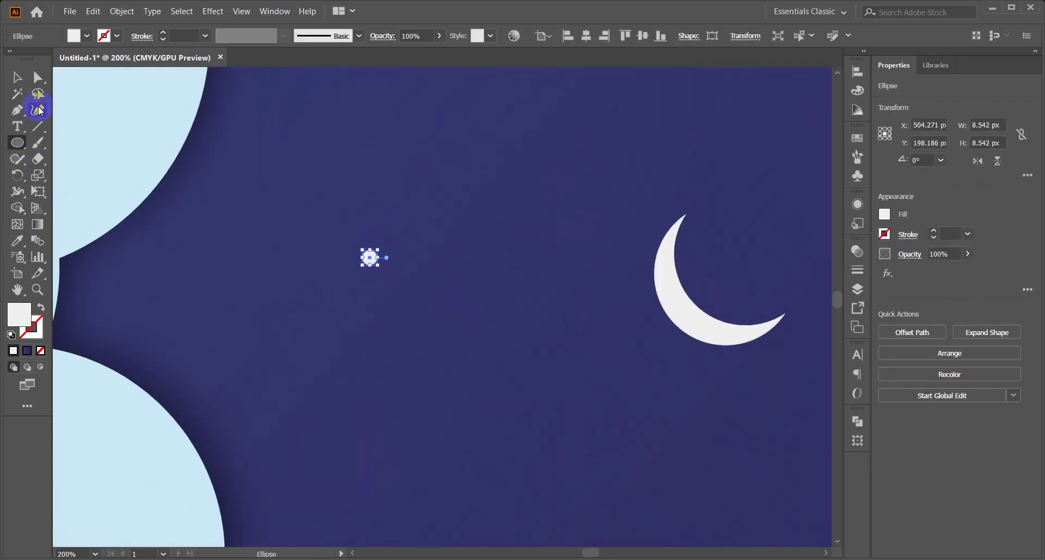
click(18, 78)
click(411, 190)
Scale the small circle down to about 7.3 px wide around its centre.
key(ctrl+0)
scroll(483, 167, up, 4)
scroll(321, 158, up, 1)
drag(321, 158, 285, 296)
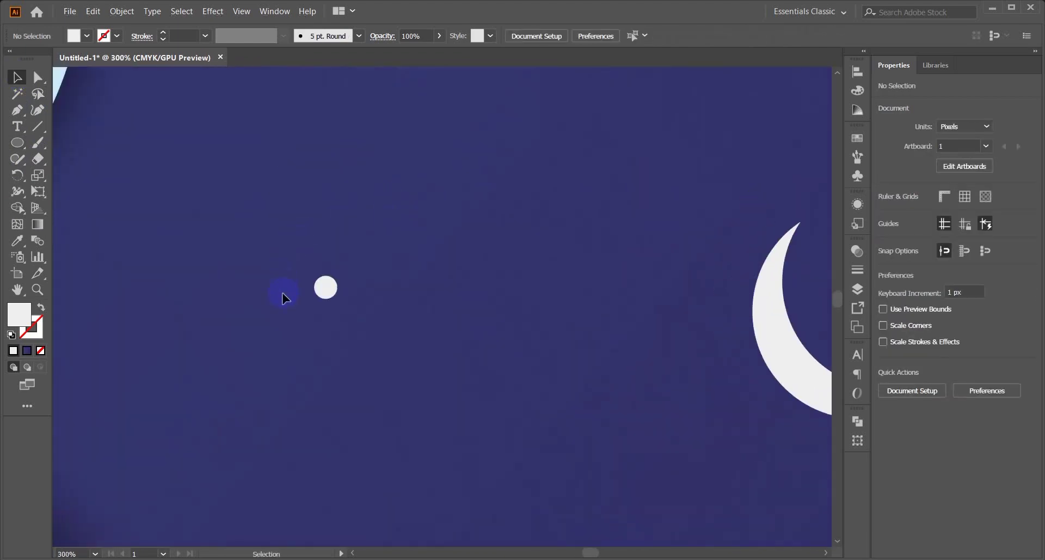
scroll(306, 300, up, 4)
click(414, 254)
mouse_move(426, 196)
mouse_down()
mouse_move(405, 208)
mouse_move(418, 204)
mouse_up()
Apply a Pucker & Bloat effect to the small circle, puckering it into a thin four-pointed star.
click(213, 11)
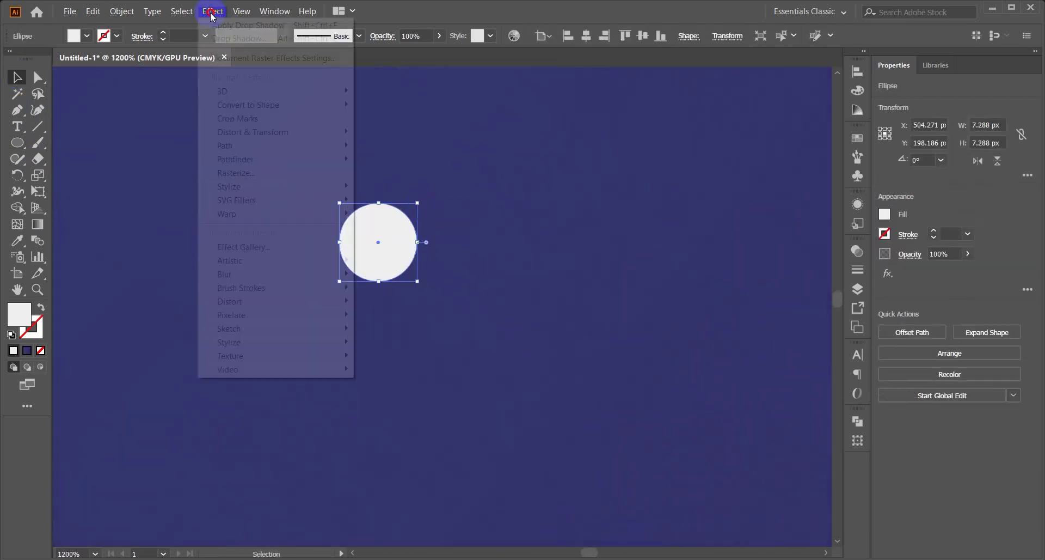
mouse_move(272, 131)
click(411, 147)
drag(496, 228, 580, 223)
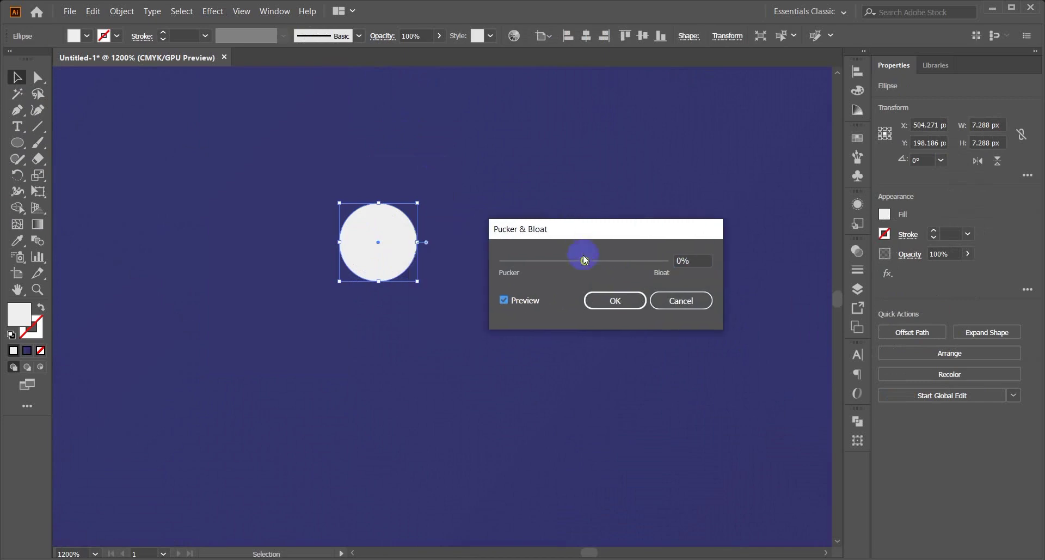
drag(584, 260, 547, 266)
key(Return)
click(518, 327)
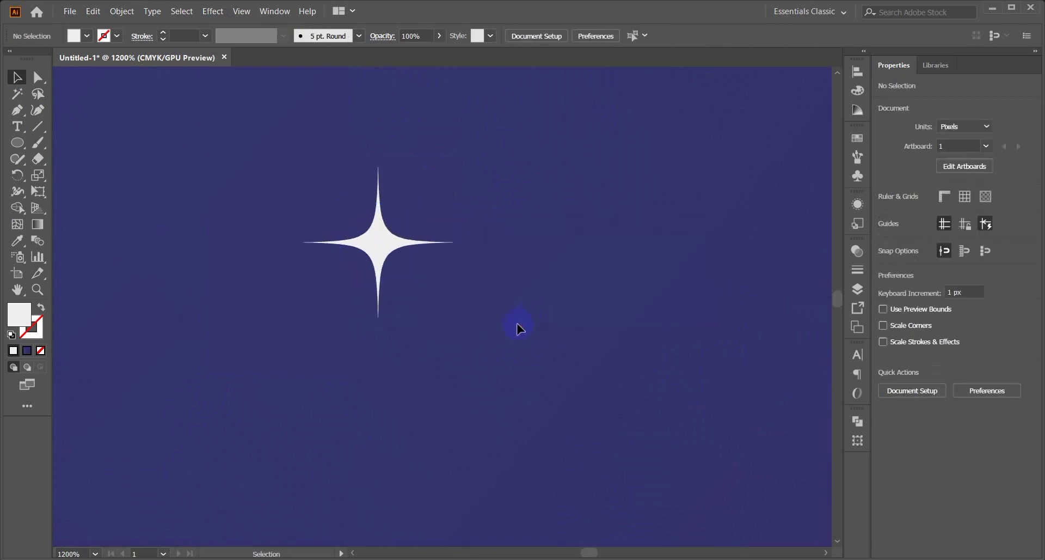
Draw a near-white circle about 5 px wide just below and to the right of the four-pointed star.
key(ctrl+0)
scroll(468, 163, up, 5)
click(334, 258)
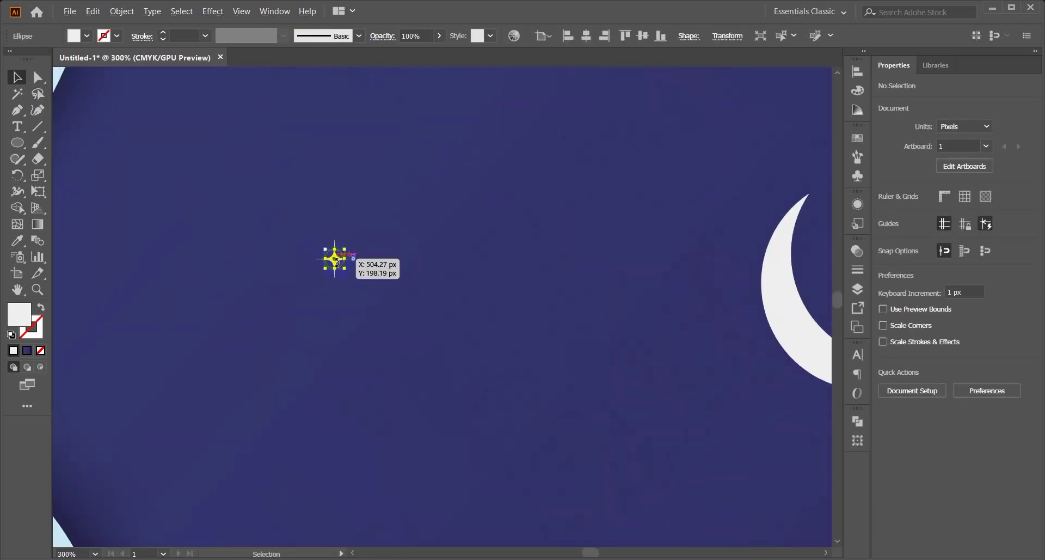
scroll(334, 258, up, 3)
drag(430, 268, 451, 304)
click(17, 76)
click(299, 210)
Expand the appearance of the four-pointed star.
click(338, 246)
click(122, 20)
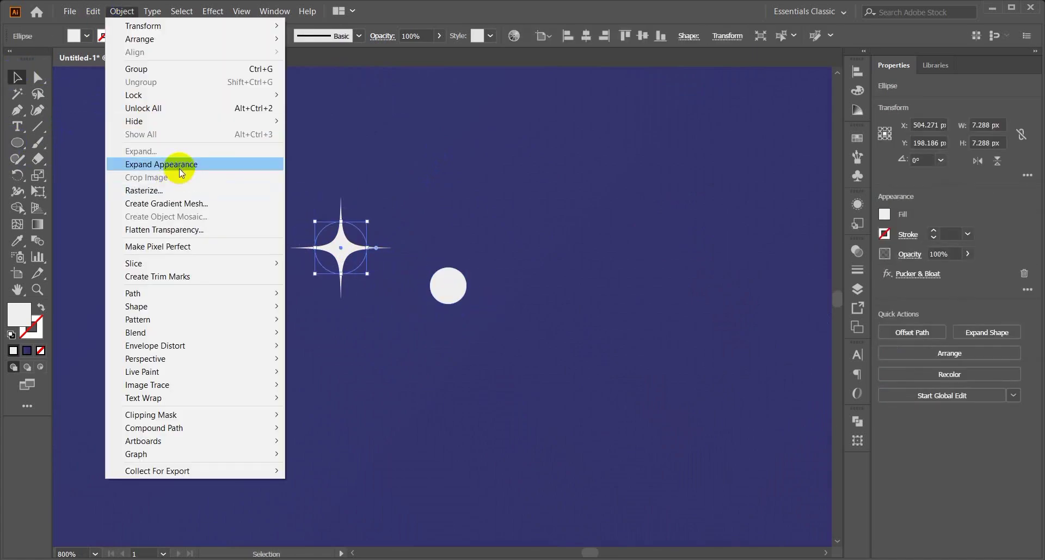
click(180, 165)
click(230, 208)
Save the four-pointed star as a new dynamic Movie Clip symbol named New Symbol.
scroll(229, 208, down, 5)
scroll(307, 271, up, 1)
scroll(249, 253, up, 2)
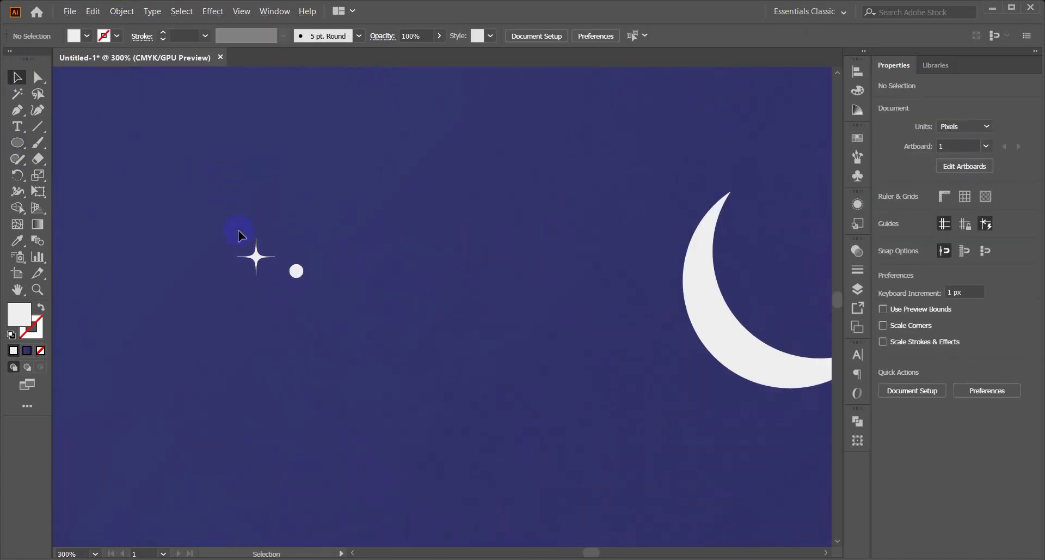
drag(240, 234, 275, 279)
click(859, 220)
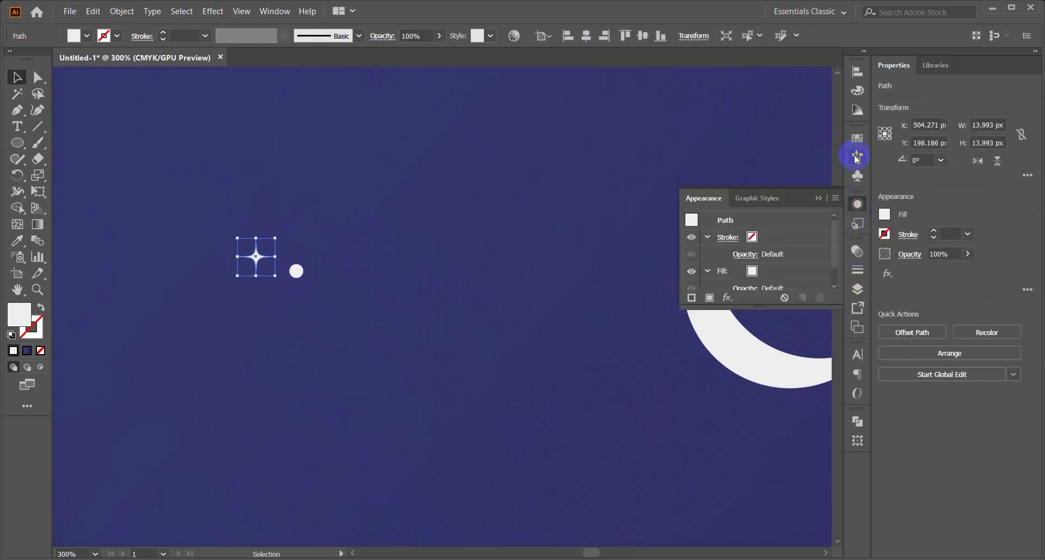
click(856, 155)
click(779, 132)
click(799, 329)
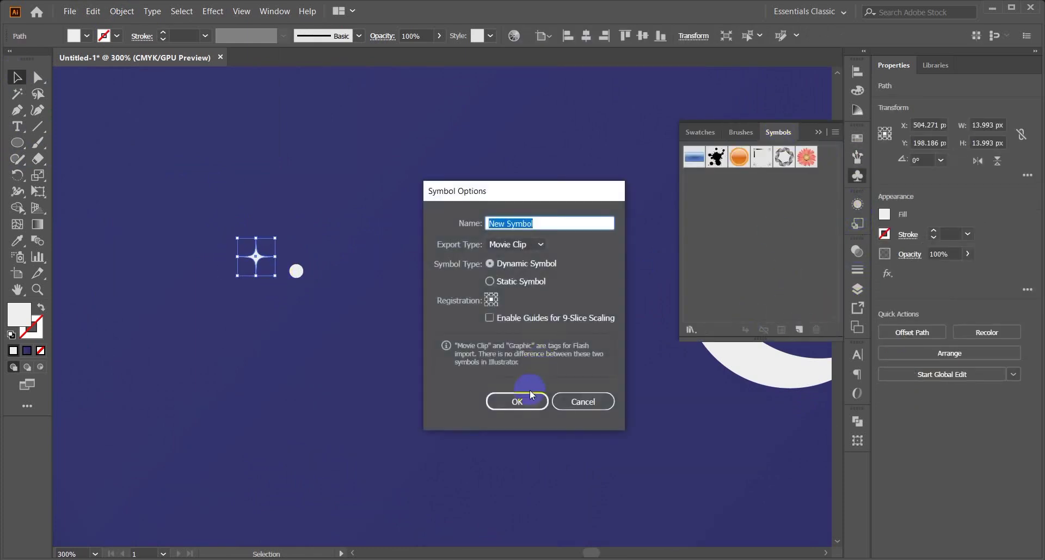
click(518, 402)
Save the small circle beside the star as a dynamic Movie Clip symbol named New Symbol 1.
click(297, 271)
click(799, 329)
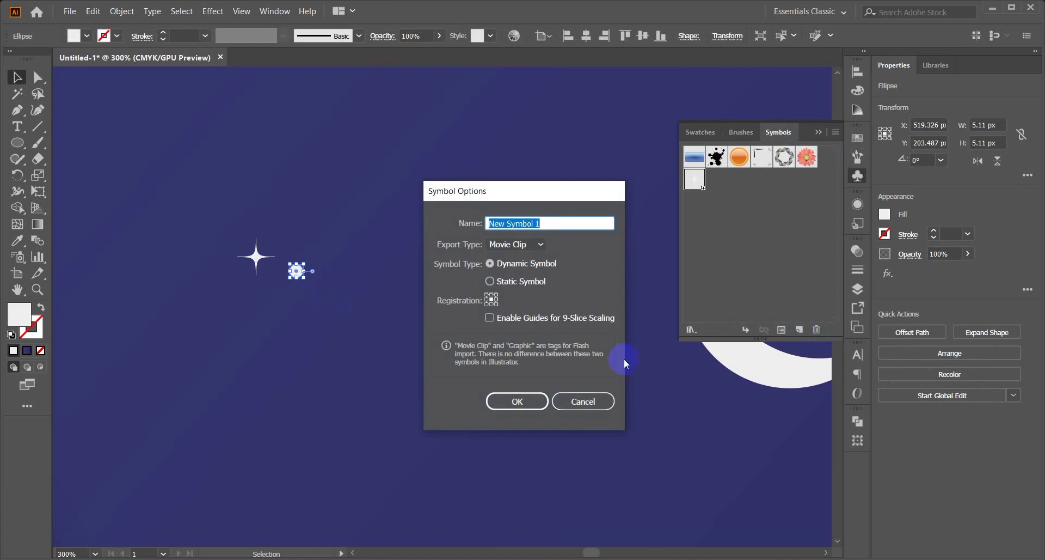
click(522, 402)
click(432, 296)
Spray the four-pointed star symbol across the night sky and upper clouds with the Symbol Sprayer.
scroll(431, 296, down, 7)
key(ctrl+0)
scroll(467, 303, up, 4)
scroll(466, 303, right, 3)
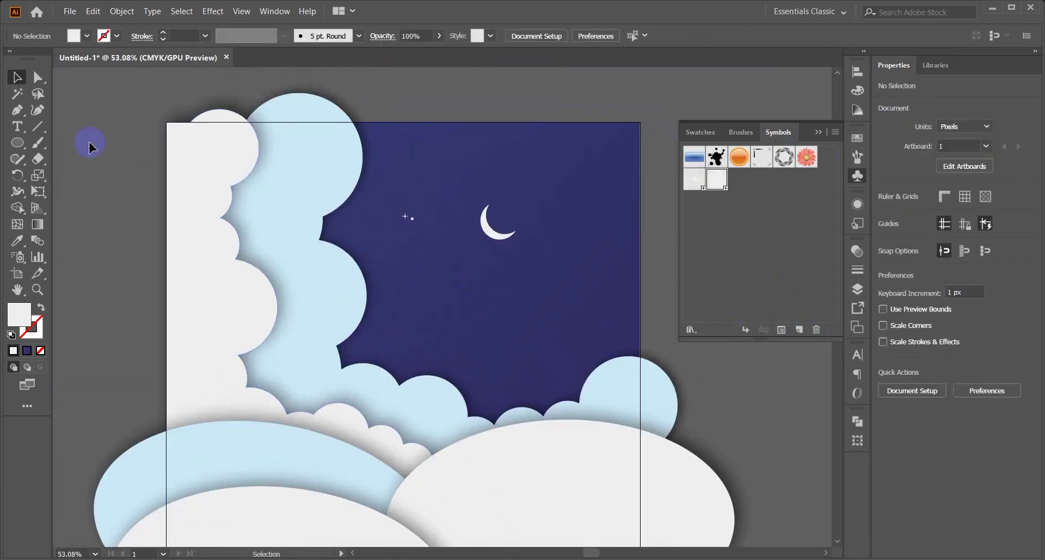
click(18, 257)
click(695, 180)
scroll(467, 263, right, 1)
scroll(463, 264, down, 1)
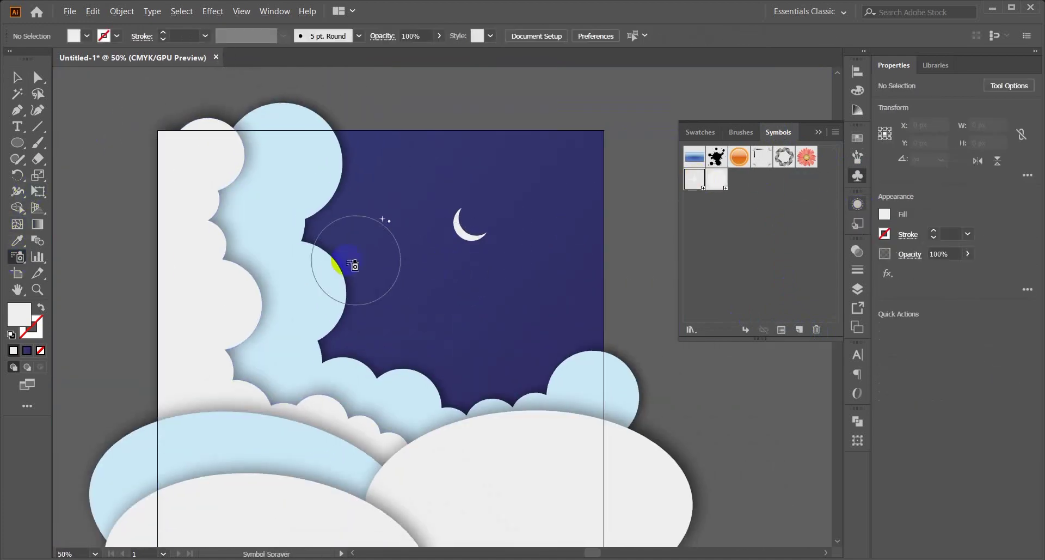
click(205, 238)
drag(205, 238, 553, 190)
mouse_move(599, 263)
mouse_down()
mouse_move(547, 229)
mouse_move(632, 204)
mouse_up()
Spray the small circle symbol across the sky to scatter dots among the four-pointed stars.
drag(344, 221, 357, 206)
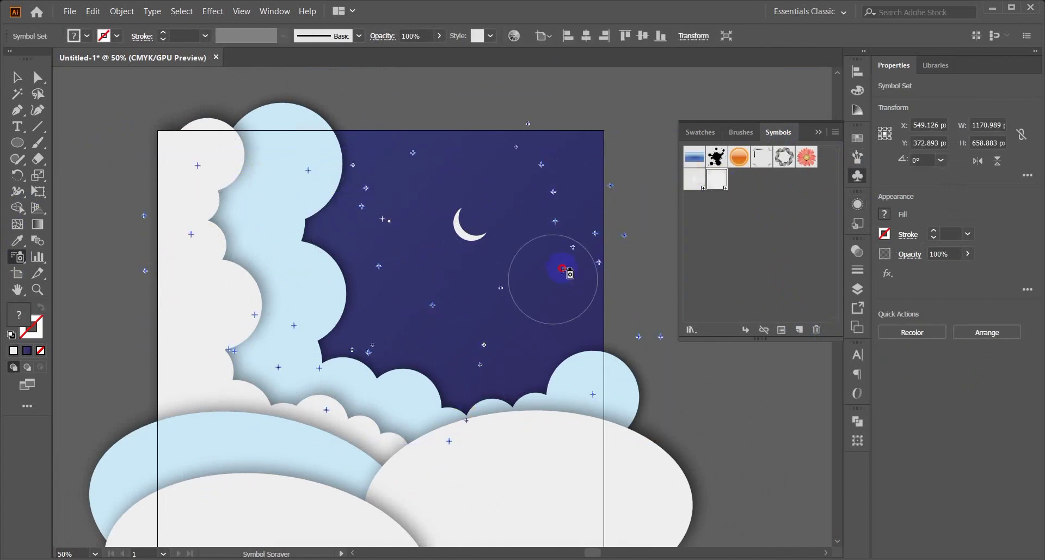
key(v)
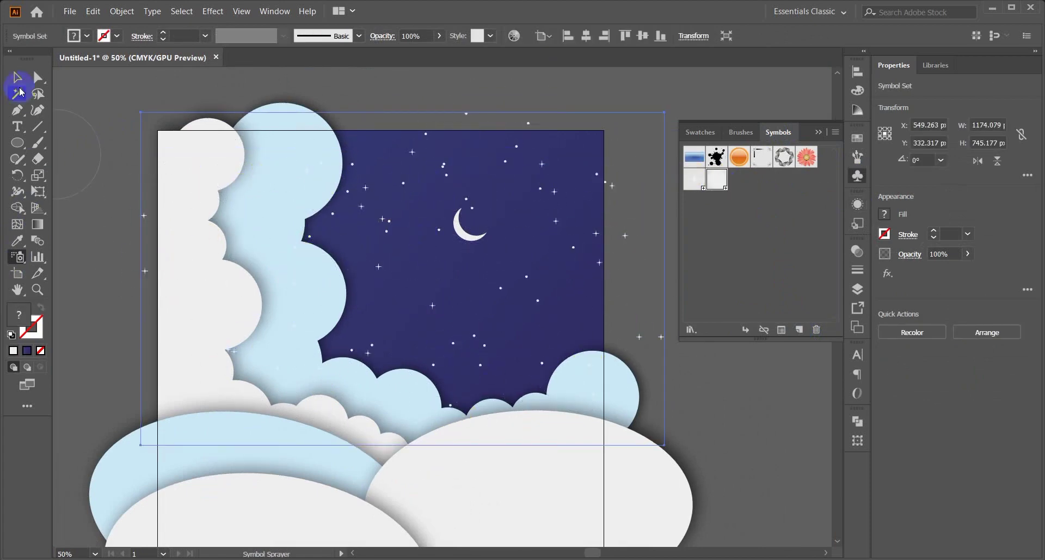
click(473, 84)
Create a three-point star with radii of 25 and 50 px outside the artboard, beside its left edge.
key(ctrl+0)
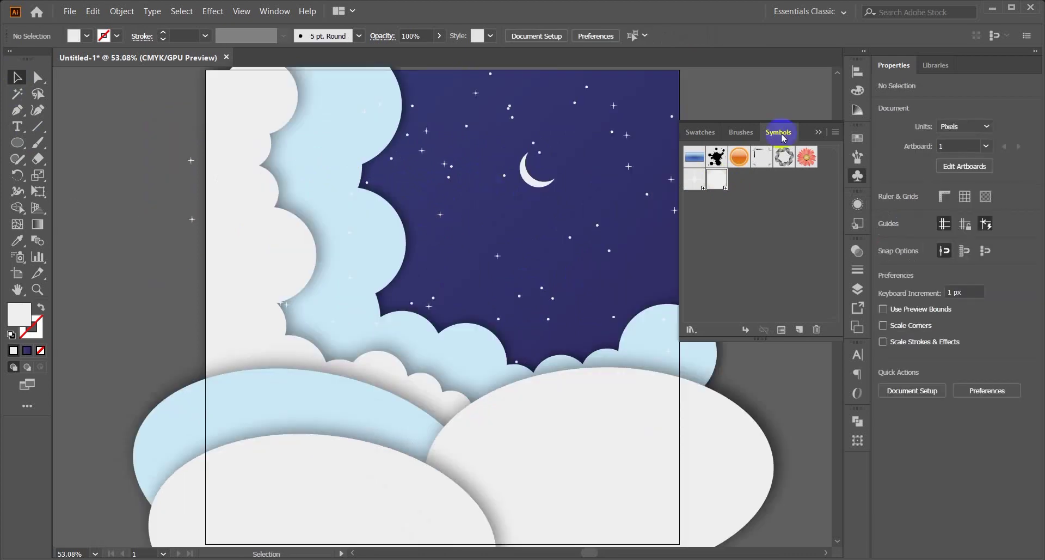
click(819, 132)
scroll(735, 252, right, 1)
scroll(735, 252, down, 1)
click(23, 146)
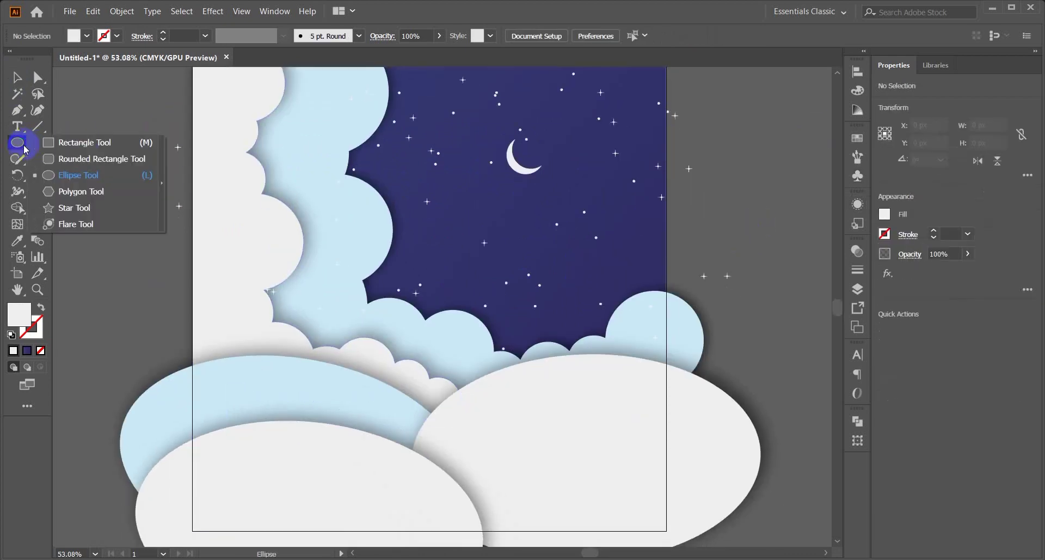
click(102, 208)
click(101, 202)
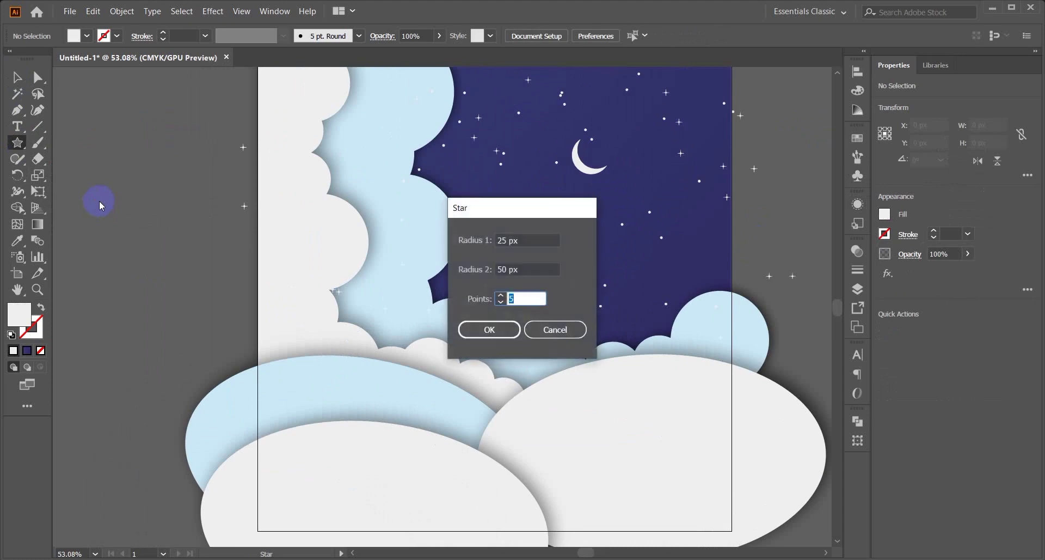
text(3)
key(Return)
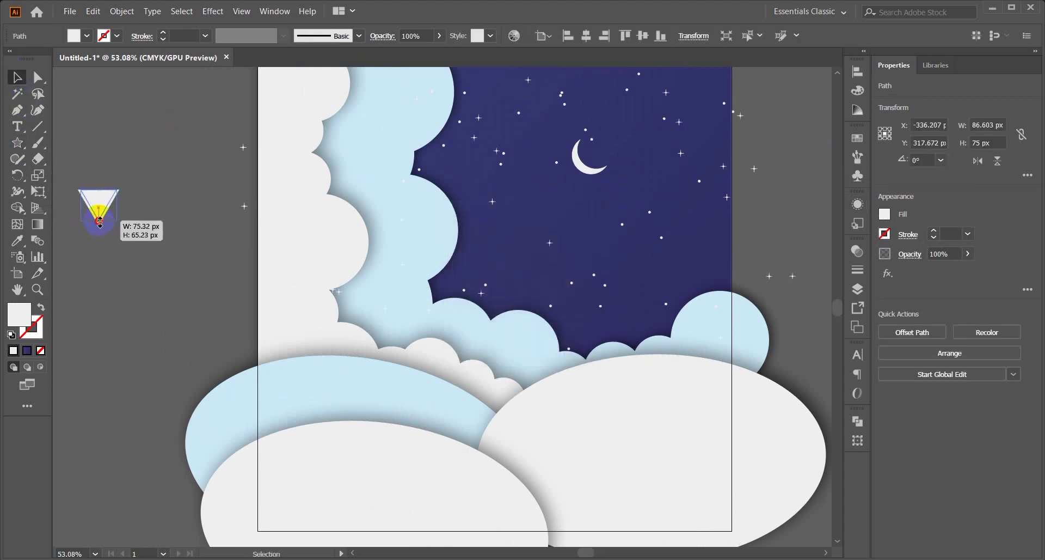
Flip the triangle so it points upward and enlarge it to about 117 px wide.
drag(99, 221, 98, 142)
click(132, 164)
scroll(136, 169, left, 4)
Add two evenly spaced, overlapping copies of the triangle below it to form a tree, and select all three.
drag(148, 182, 150, 205)
key(ctrl+d)
click(164, 257)
drag(179, 262, 103, 140)
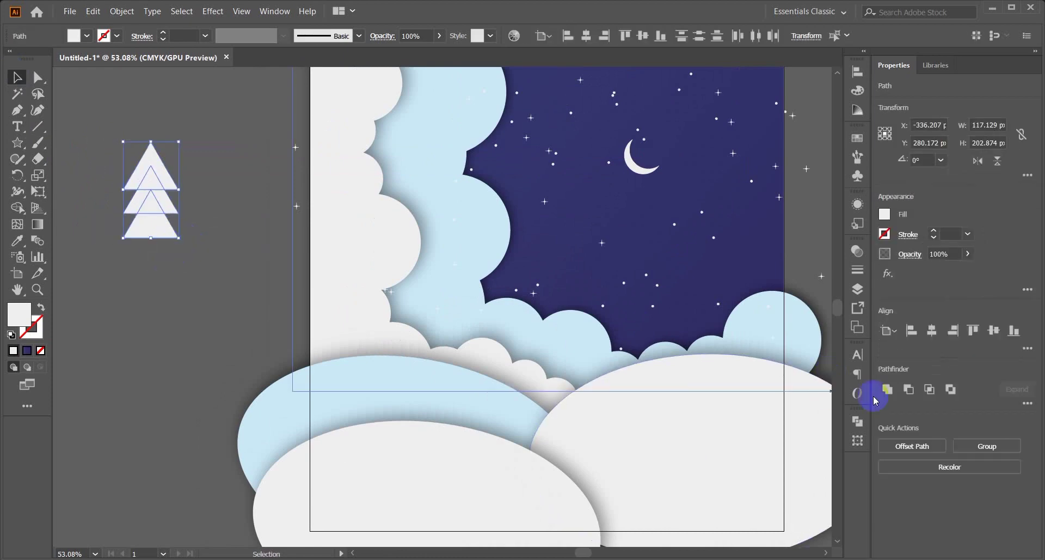
Try uniting the three equal triangles into one tree shape and delete the result.
click(886, 389)
click(125, 334)
scroll(163, 324, right, 1)
scroll(144, 261, up, 1)
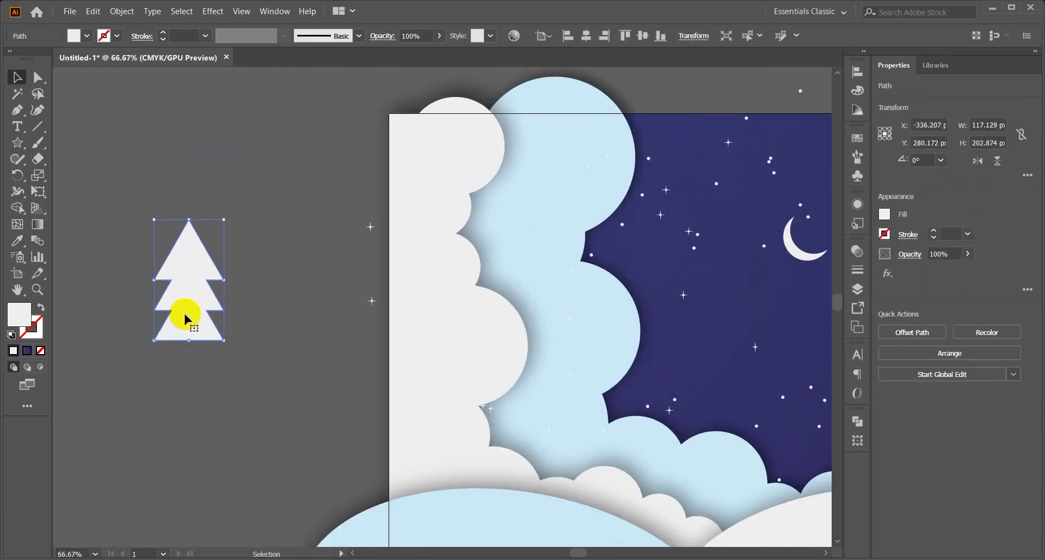
key(Delete)
Draw a new triangle about 205 px wide outside the artboard and place a smaller copy above it.
drag(16, 146, 61, 206)
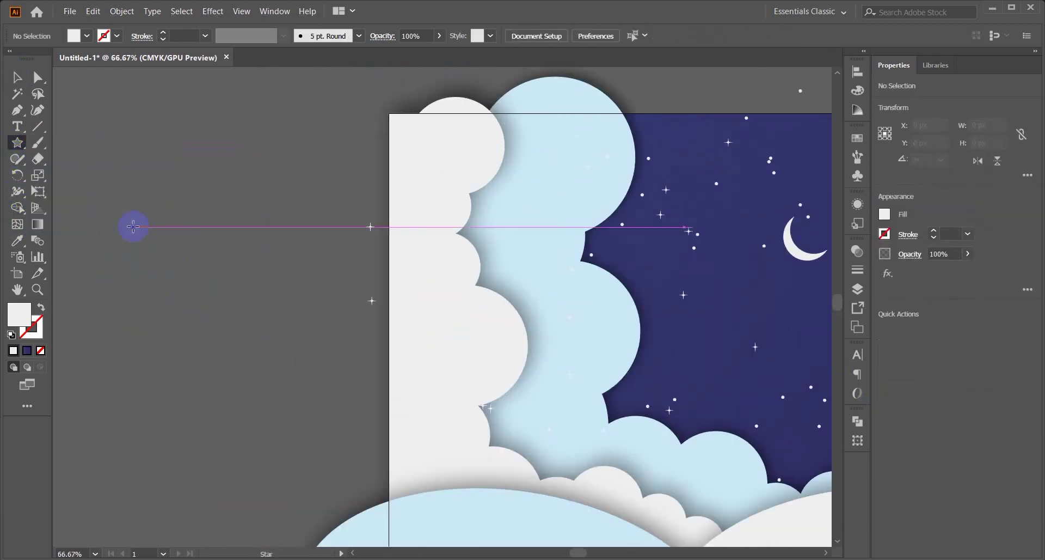
drag(64, 250, 272, 256)
drag(334, 234, 334, 316)
drag(393, 286, 382, 285)
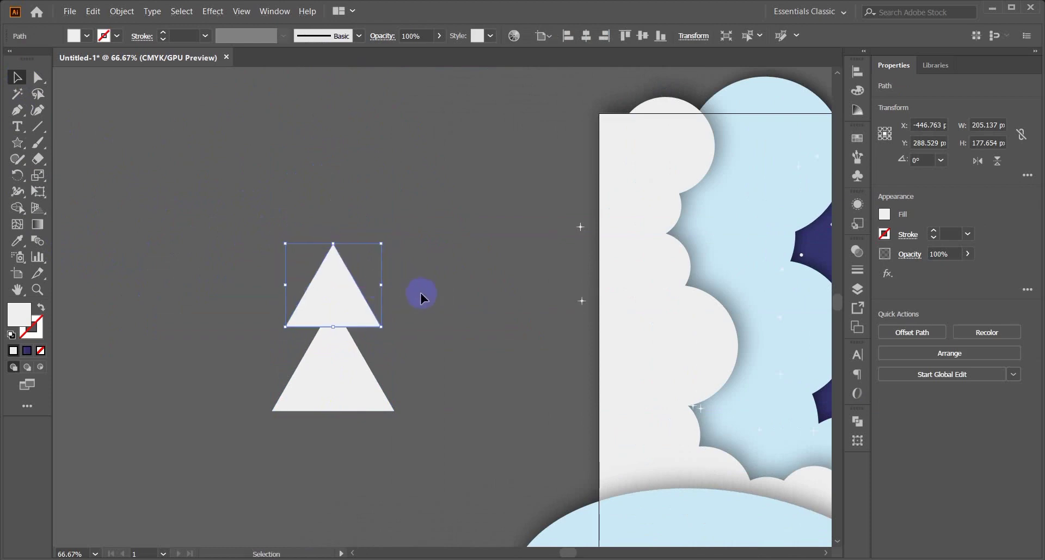
Add a third, still smaller triangle on top and overlap the tiers to form a tapering tree.
click(396, 321)
drag(345, 315, 372, 286)
click(409, 299)
drag(317, 321, 265, 295)
Unite the three overlapping triangles into a single tree shape.
drag(229, 240, 361, 403)
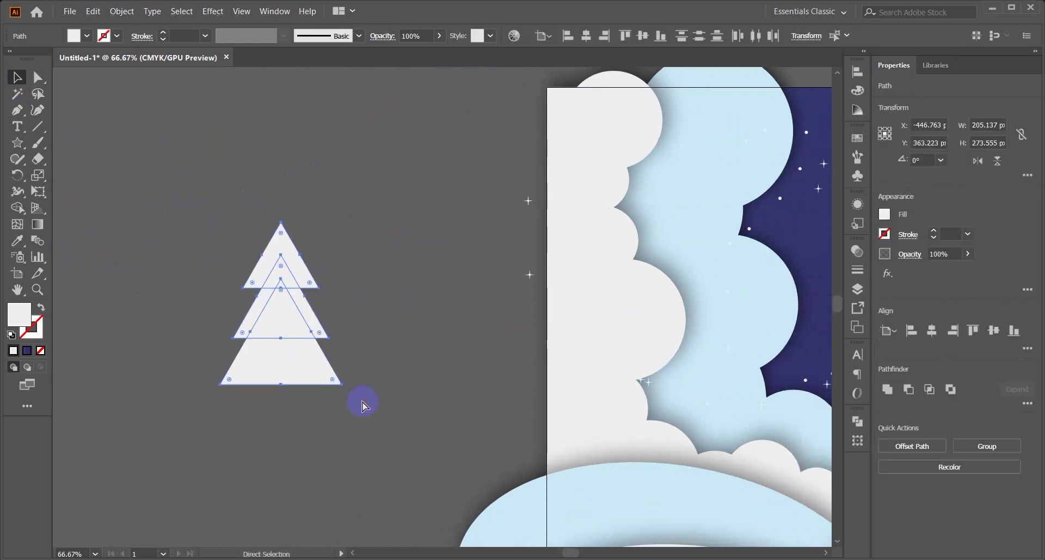
click(889, 391)
click(414, 401)
click(267, 337)
click(112, 206)
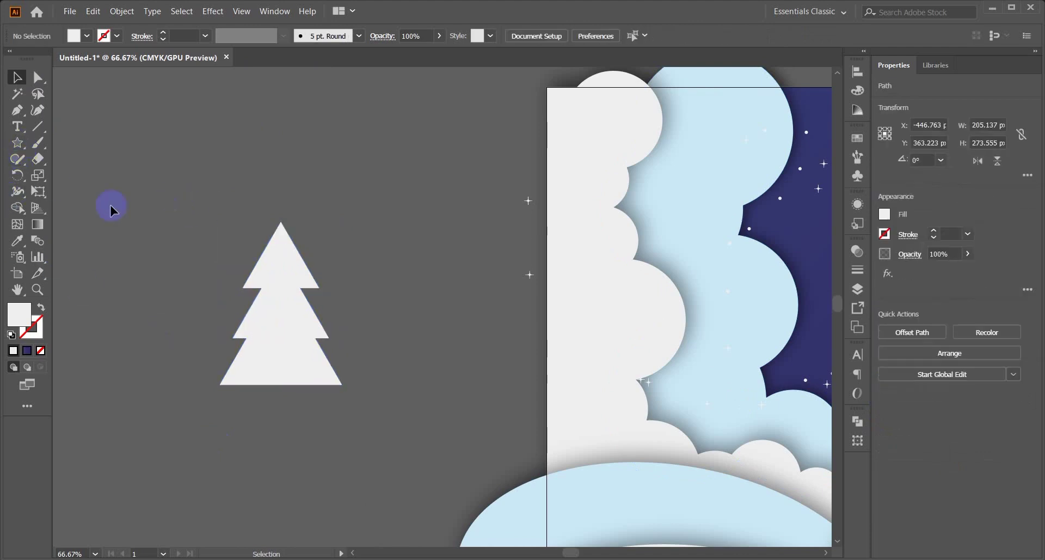
Fill the tree with a light green color.
click(296, 304)
click(20, 318)
double_click(20, 321)
drag(745, 303, 739, 278)
drag(627, 230, 628, 222)
drag(744, 321, 745, 328)
click(872, 230)
click(408, 298)
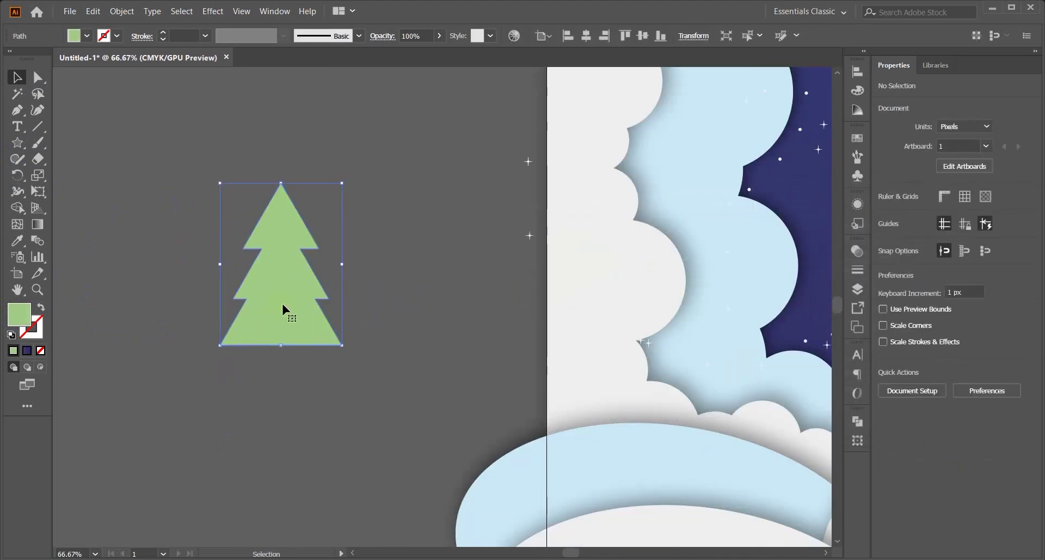
Place a copy of the tree on each side of it, shrinking both copies to about 137 px tall on the same baseline.
drag(282, 302, 182, 322)
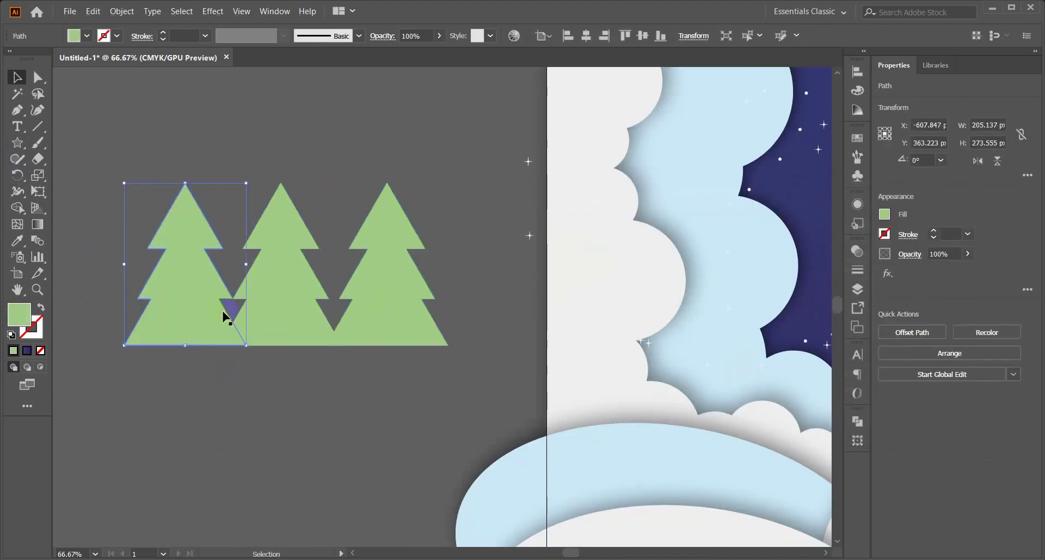
shift+click(274, 308)
shift+click(378, 297)
drag(449, 266, 179, 318)
click(408, 308)
click(212, 255)
drag(381, 309, 371, 309)
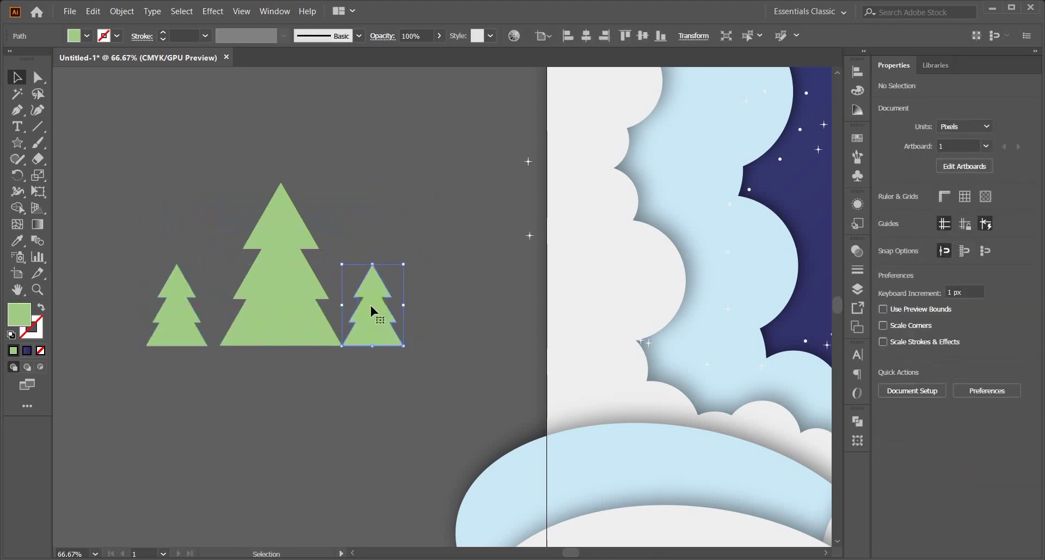
click(356, 253)
drag(166, 330, 175, 329)
click(172, 243)
Fill both small side trees with dark gray #353535.
drag(174, 248, 374, 326)
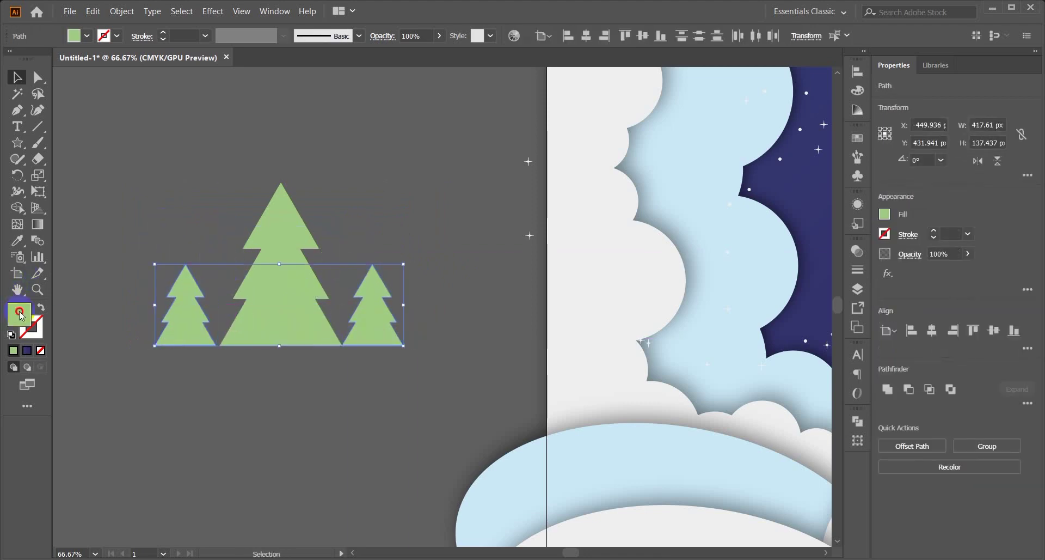
double_click(19, 314)
drag(517, 352, 539, 358)
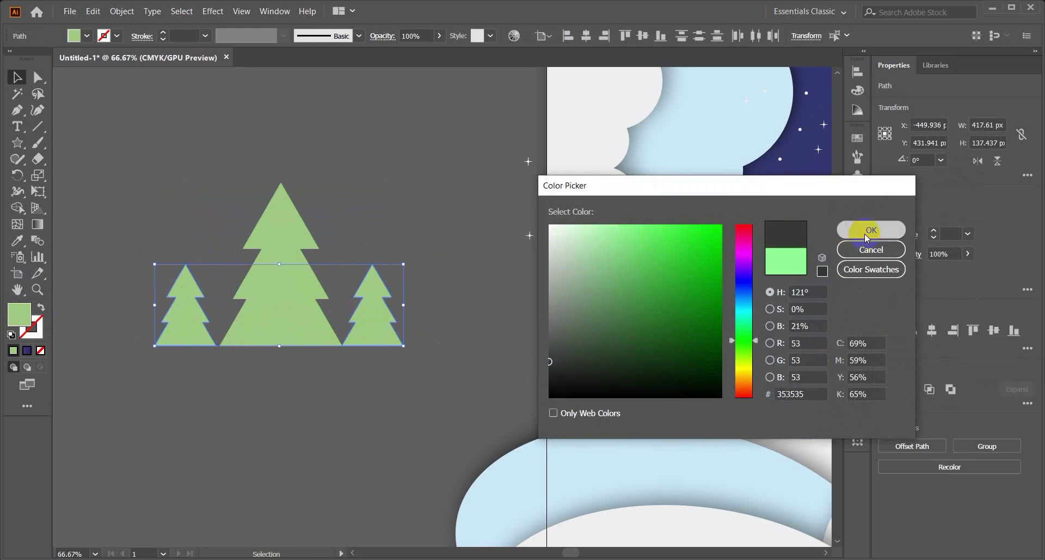
click(868, 238)
scroll(233, 242, down, 1)
Give all three trees a Multiply drop shadow with 61% opacity, 9 px X offset, -9 px Y offset and 17 px blur.
click(232, 241)
key(ctrl+a)
click(201, 237)
key(ctrl+a)
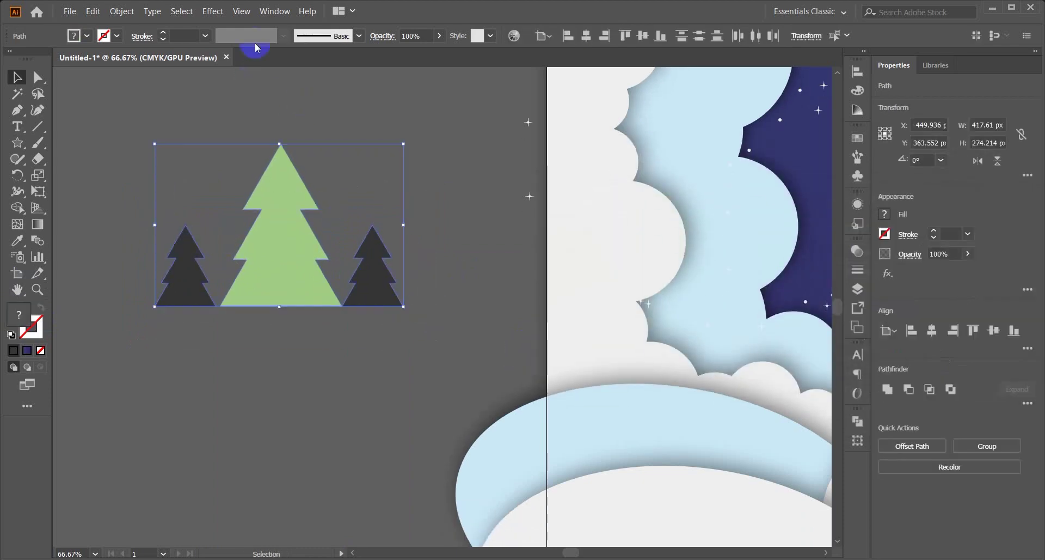
click(213, 11)
click(268, 187)
click(419, 182)
click(575, 330)
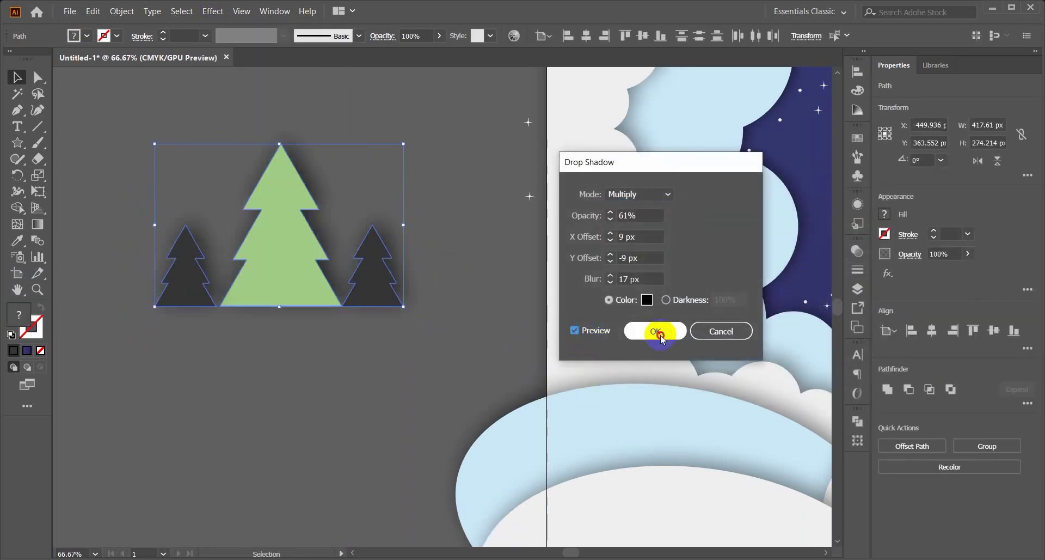
click(661, 336)
Group the three shadowed trees together.
scroll(163, 183, down, 1)
click(133, 173)
drag(133, 168, 420, 295)
key(ctrl+g)
click(341, 363)
Move the tree group onto the pale blue hill, scale it to about 324 px wide and rotate it to 355.33°.
scroll(249, 310, down, 2)
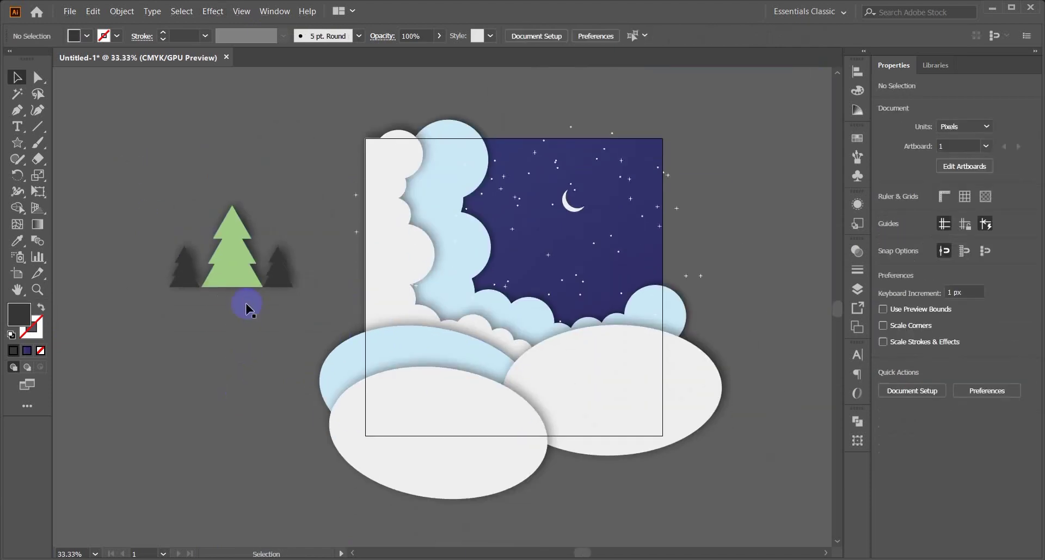
scroll(247, 309, up, 2)
drag(154, 256, 557, 382)
scroll(544, 377, right, 2)
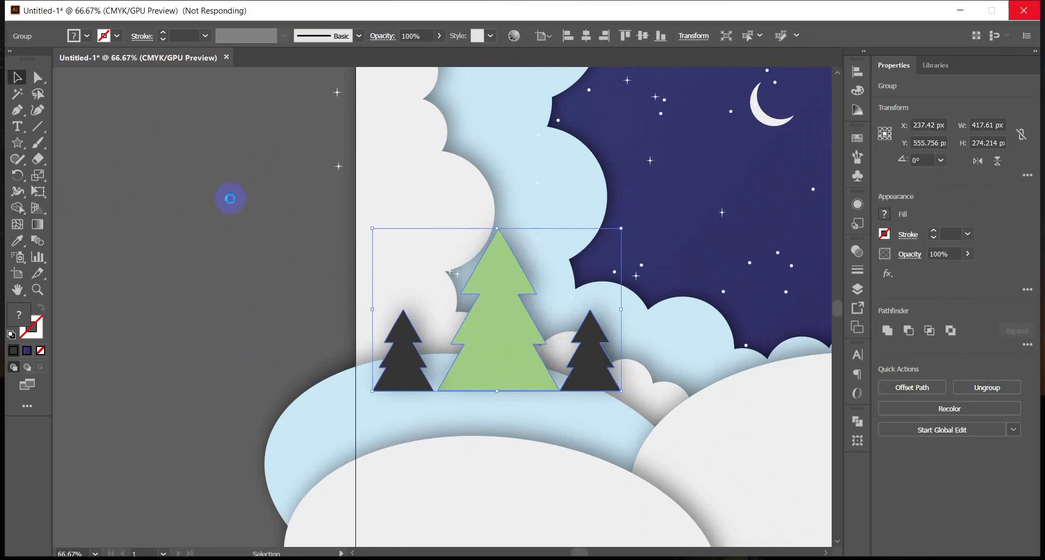
click(229, 199)
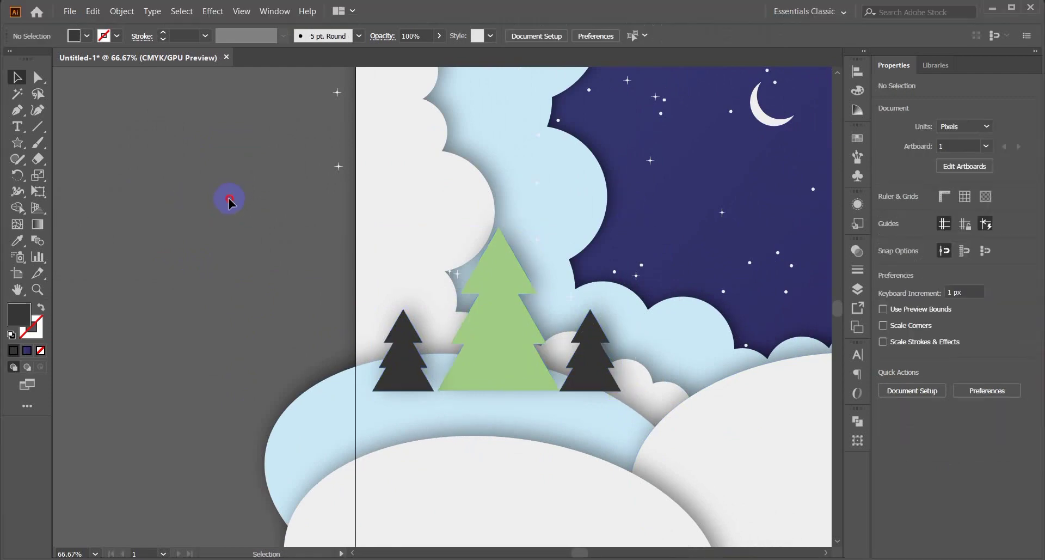
click(488, 301)
drag(626, 222, 594, 252)
click(264, 327)
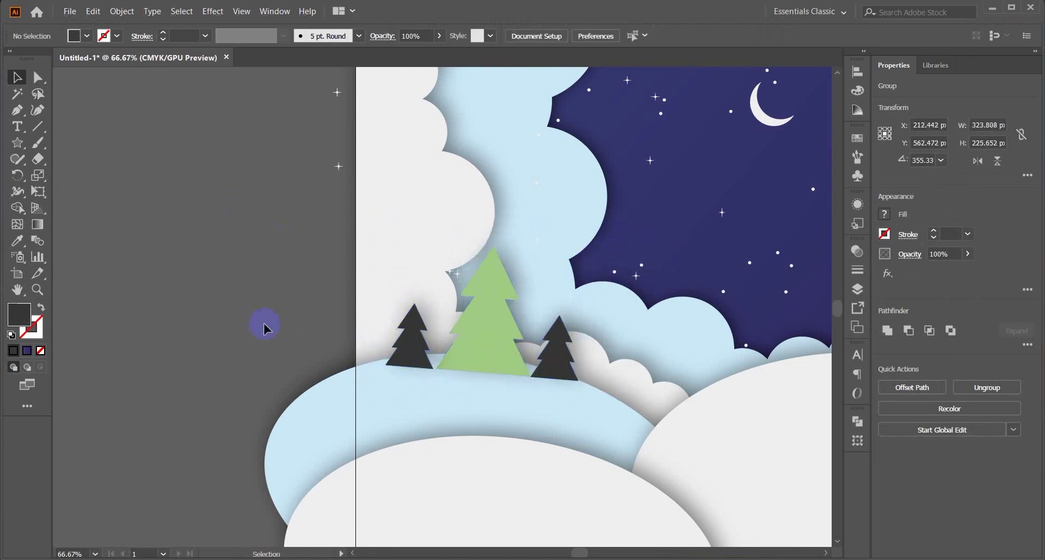
Send the tree group backward so the pale blue hill covers its base.
click(495, 347)
key(ctrl+bracketleft)
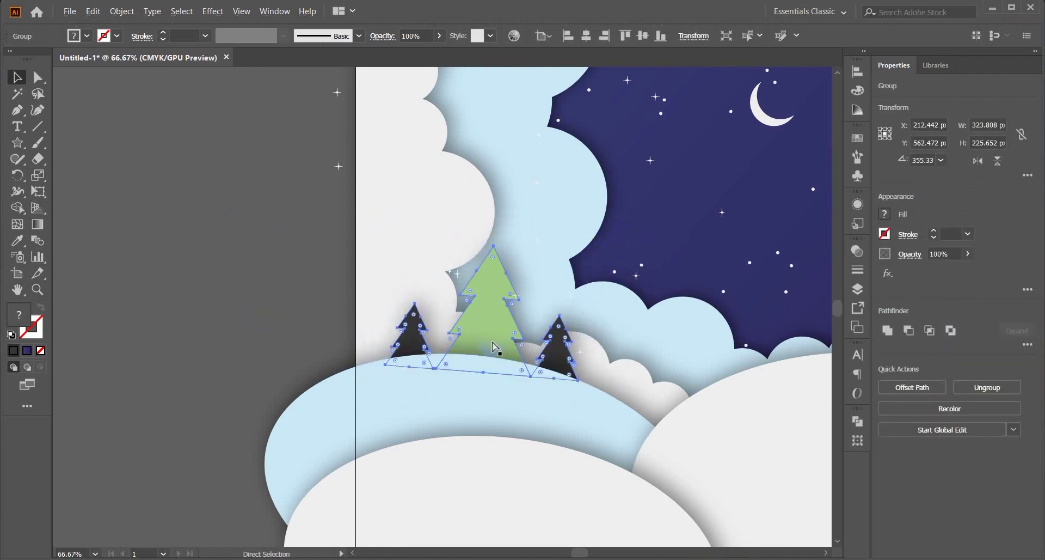
click(268, 290)
scroll(261, 297, right, 4)
click(246, 371)
click(207, 252)
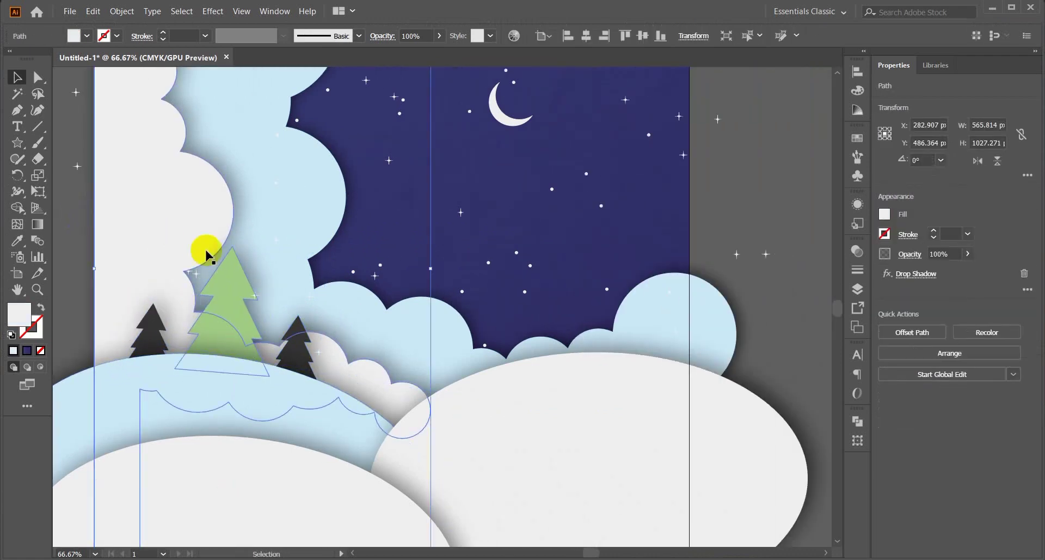
click(66, 176)
click(166, 160)
shift+click(280, 151)
click(359, 129)
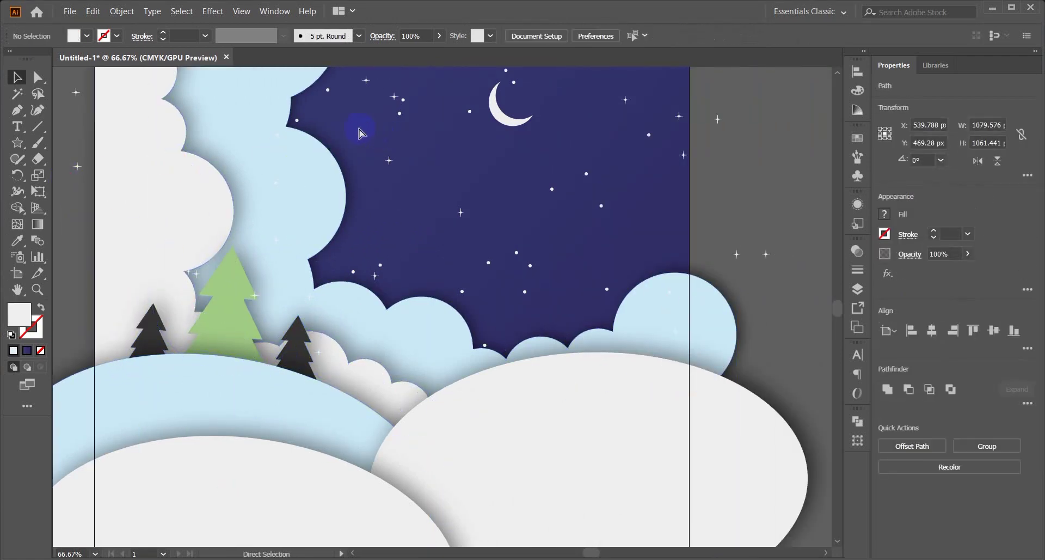
Copy the tree group onto the large near-white hill on the artboard's right side and tilt the copy counterclockwise.
drag(248, 265, 623, 289)
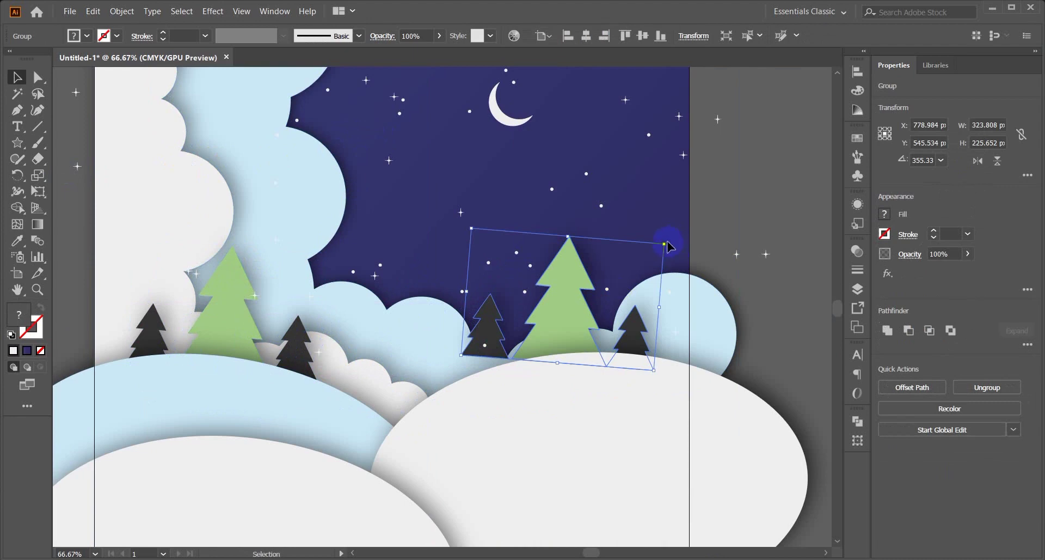
drag(667, 242, 646, 209)
drag(569, 350, 563, 356)
key(ctrl+z)
click(557, 250)
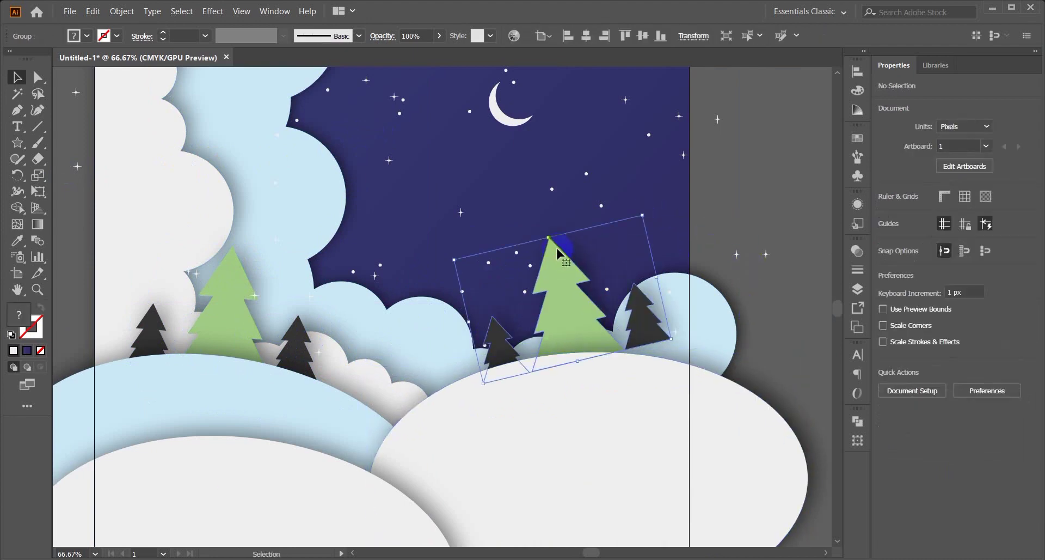
Shrink the copied tree group to about 248 px wide, rotate it to 2.82° and seat it on the hill's crest.
drag(642, 215, 624, 235)
drag(577, 308, 564, 319)
drag(623, 236, 629, 255)
drag(560, 327, 579, 334)
key(ctrl+z)
click(623, 263)
drag(550, 276, 568, 283)
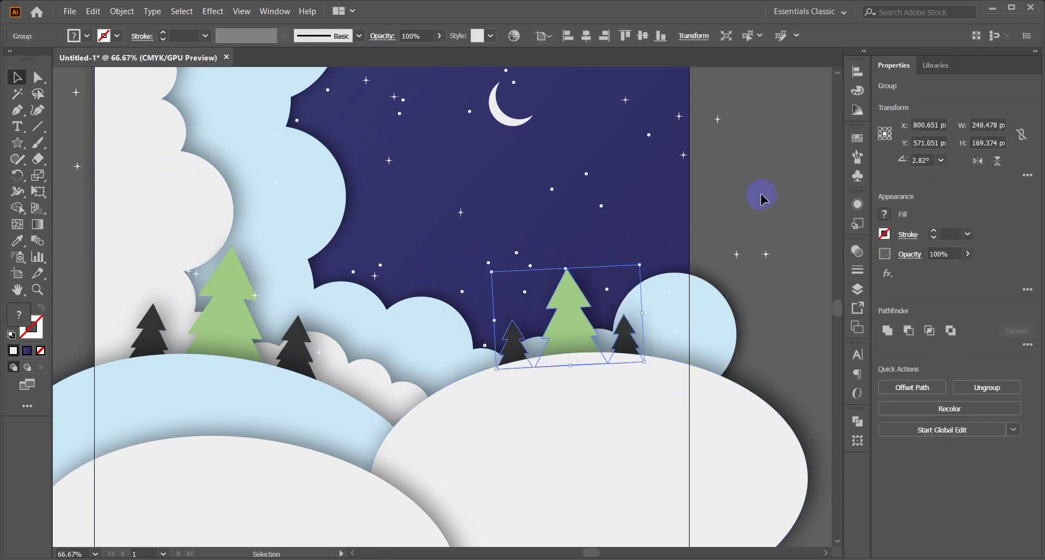
click(762, 195)
Shrink the tree group on the pale blue hill and move it closer to the artboard's left edge.
click(235, 313)
drag(326, 252, 297, 276)
drag(225, 311, 182, 327)
click(77, 226)
Open the Drop Shadow settings for the crescent moon with preview turned on.
scroll(164, 294, left, 7)
scroll(173, 302, up, 4)
scroll(177, 305, right, 5)
scroll(140, 289, down, 2)
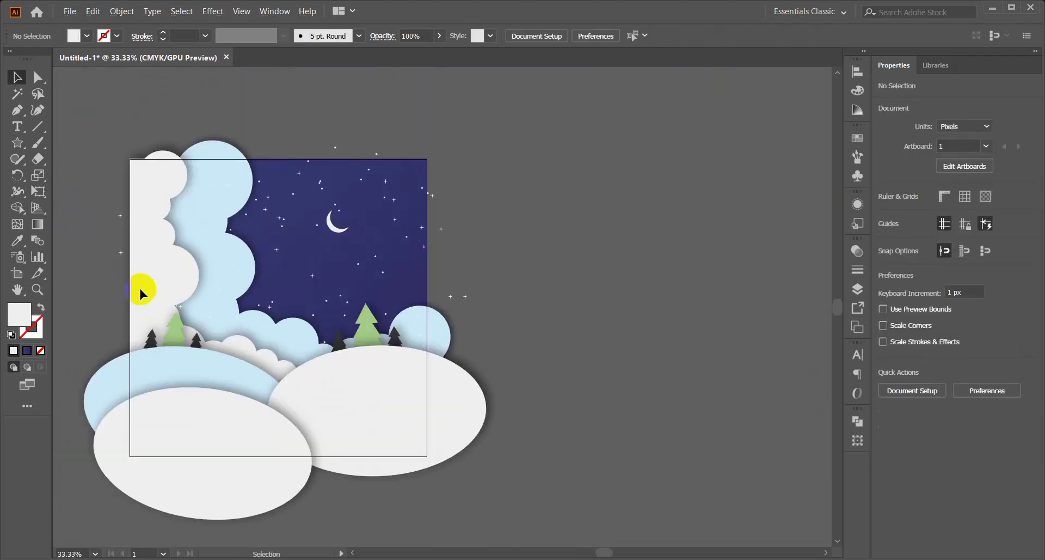
key(ctrl+0)
click(531, 173)
click(213, 11)
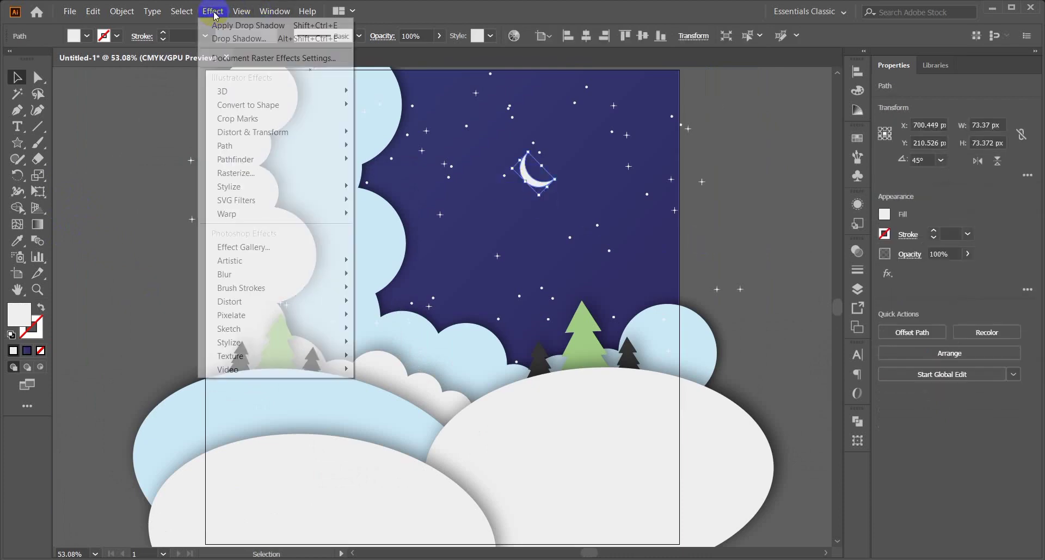
mouse_move(275, 187)
click(396, 187)
click(569, 330)
Apply the moon's shadow in Multiply mode with 82% opacity, 10 px X offset, 17 px Y offset and 17 px blur.
drag(643, 160, 731, 169)
click(738, 202)
click(728, 216)
click(730, 208)
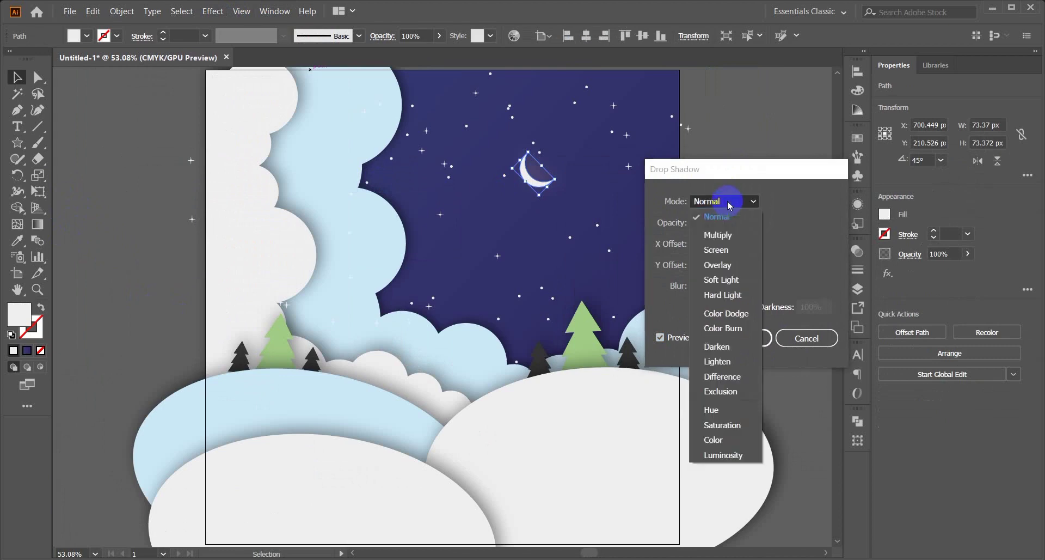
click(727, 236)
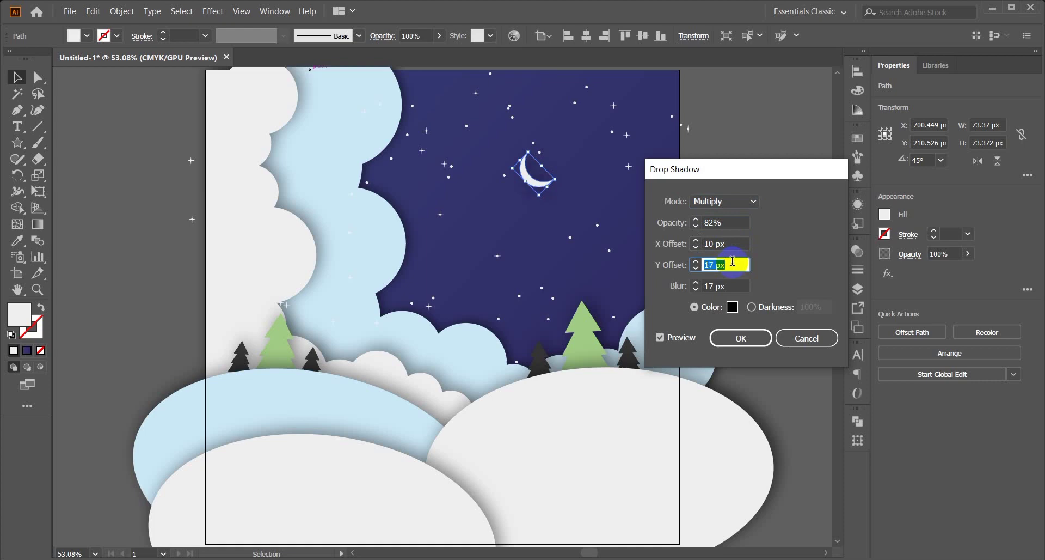
click(742, 343)
click(754, 273)
Draw an ellipse about 130 by 139 px outside the artboard, beside its left edge.
scroll(773, 336, right, 4)
scroll(729, 335, down, 5)
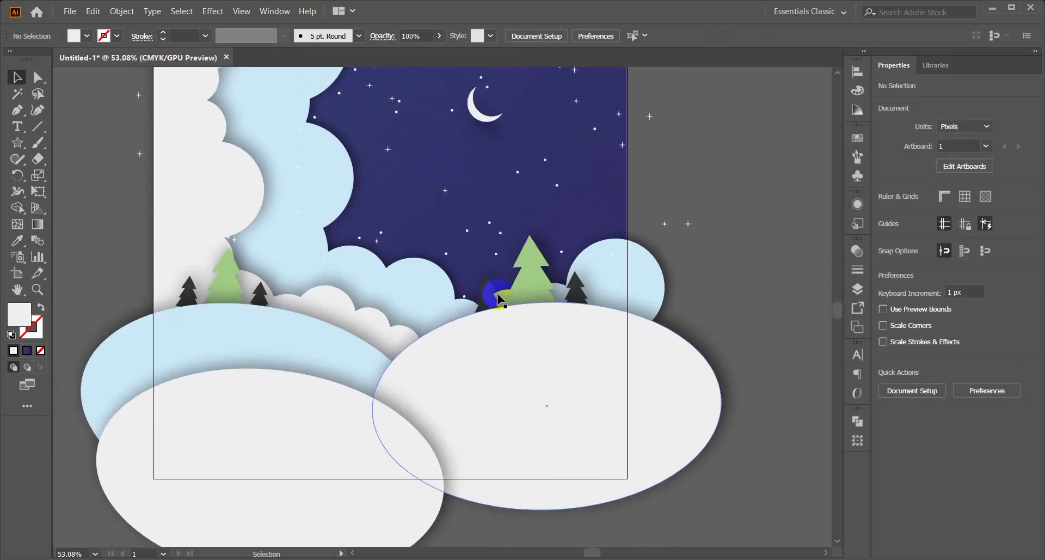
click(530, 259)
click(111, 180)
drag(17, 144, 49, 175)
scroll(98, 201, left, 10)
drag(90, 242, 151, 307)
Reshape the ellipse by lowering its top and bottom anchor points, giving a flatter top and a shape about 129 px tall.
click(38, 77)
scroll(184, 275, left, 4)
scroll(186, 247, up, 2)
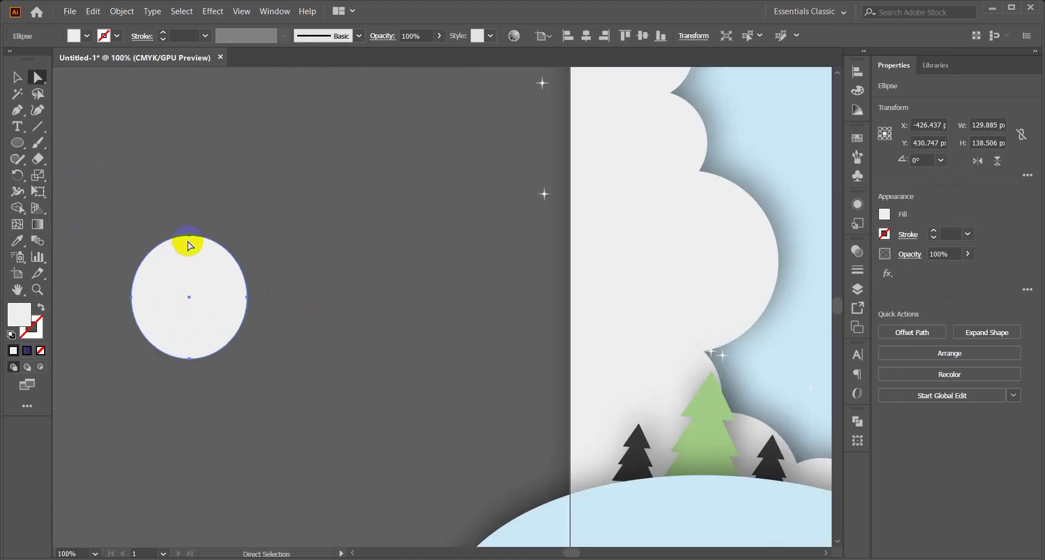
drag(189, 235, 190, 253)
drag(189, 359, 189, 366)
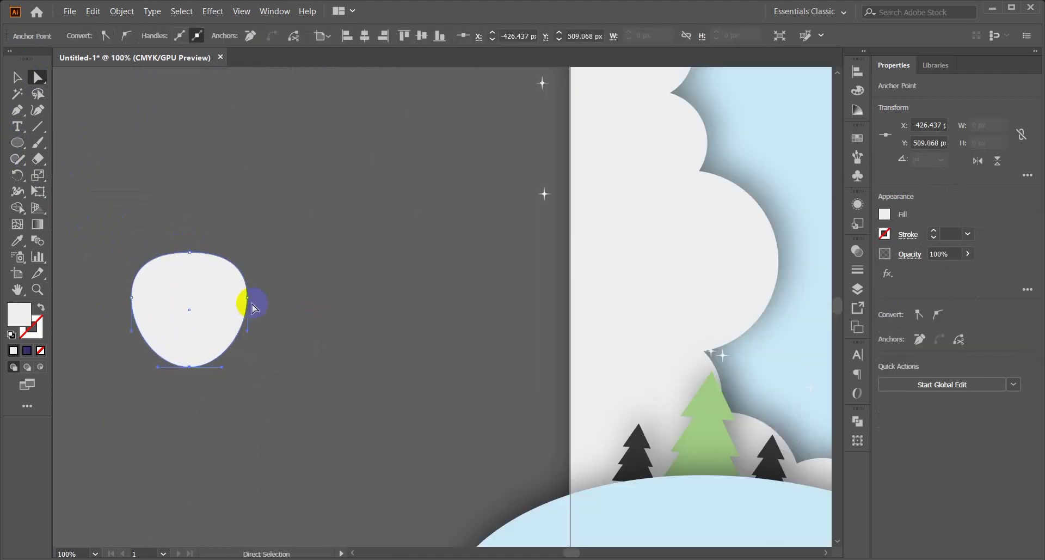
drag(134, 302, 133, 301)
click(125, 238)
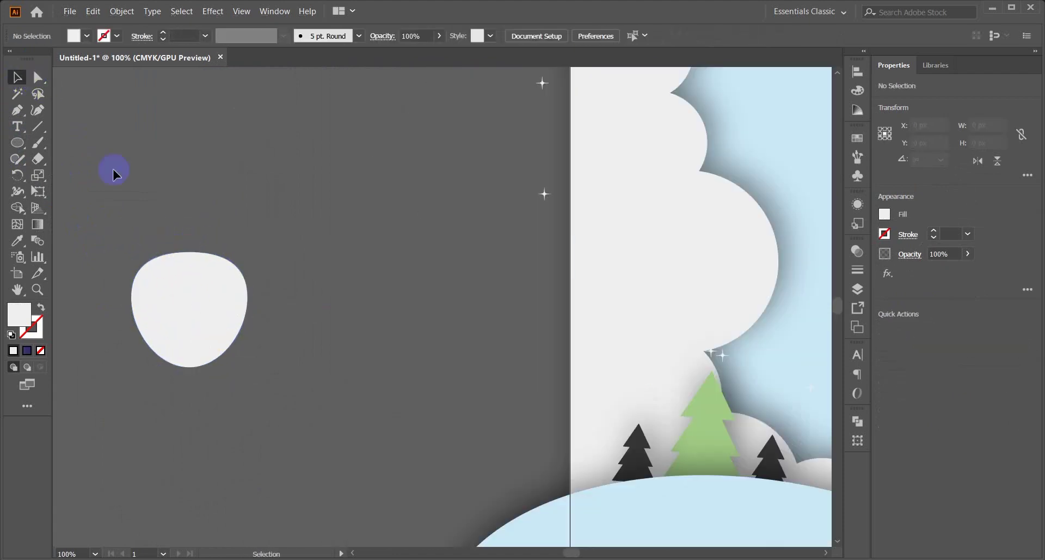
Taper the rounded shape toward its lower end with Free Distort and expand its appearance.
drag(116, 175, 147, 261)
click(213, 11)
click(213, 12)
click(212, 11)
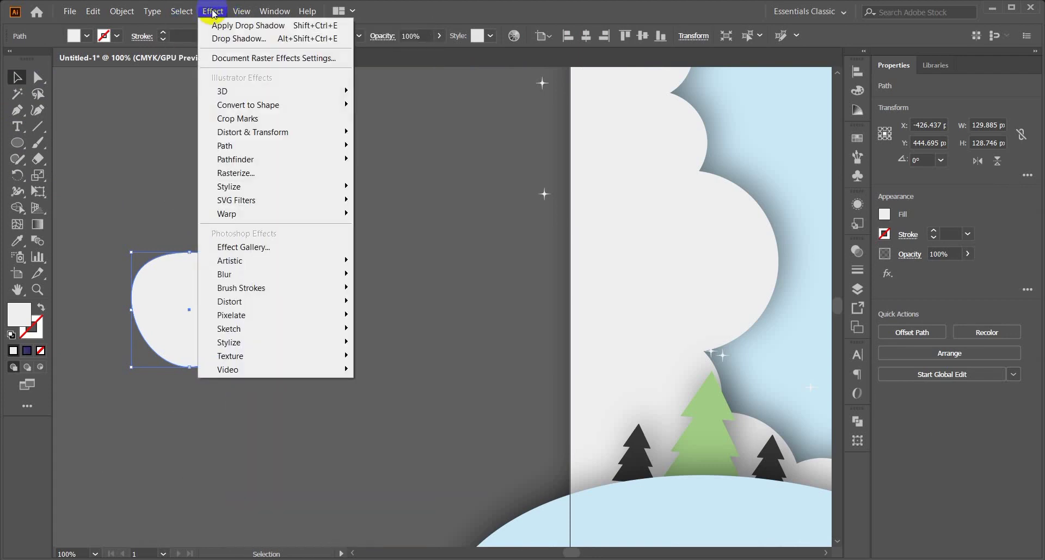
mouse_move(261, 132)
click(443, 132)
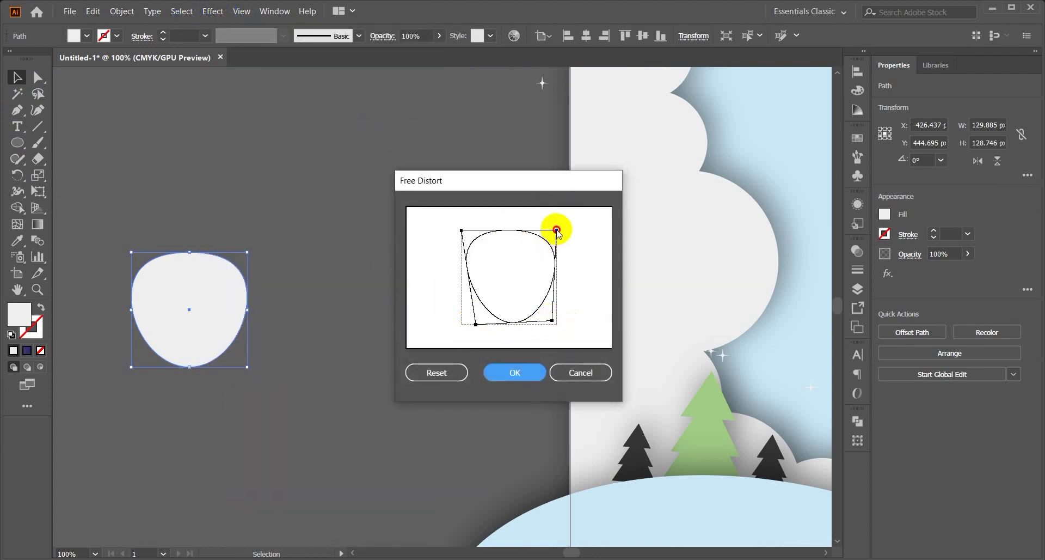
click(562, 375)
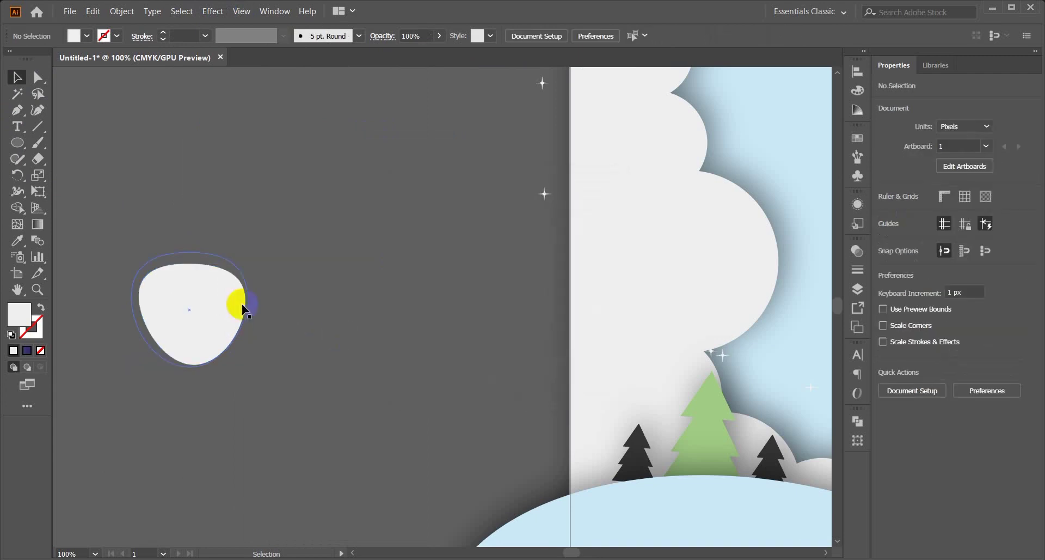
click(233, 298)
click(121, 11)
click(168, 164)
Draw a narrow upright ellipse about 32 by 107 px above the rounded shape.
click(14, 141)
drag(223, 129, 251, 223)
click(17, 76)
click(186, 121)
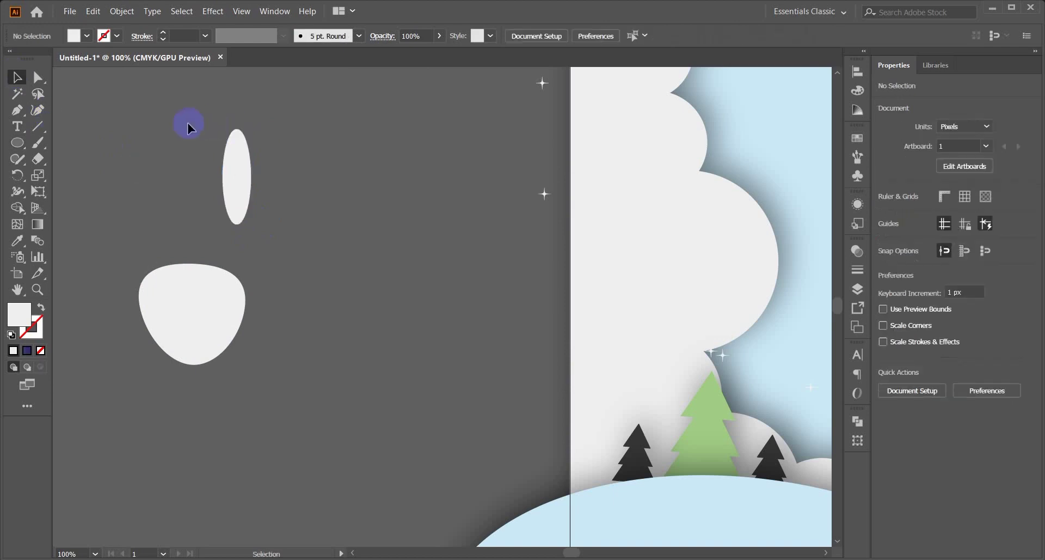
Create an offset path 10 px outside the narrow upright ellipse, with mitered joins.
click(238, 175)
click(121, 11)
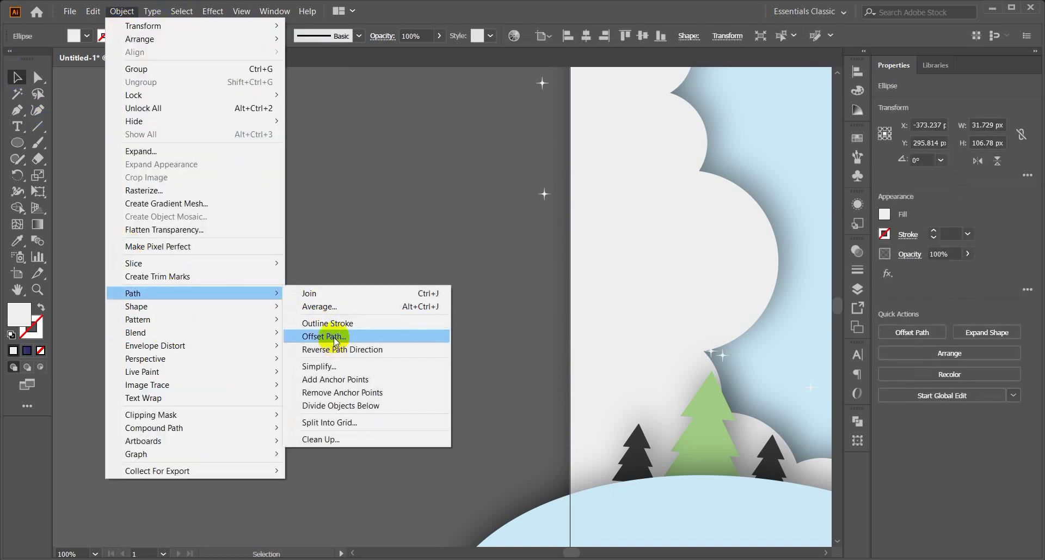
click(292, 213)
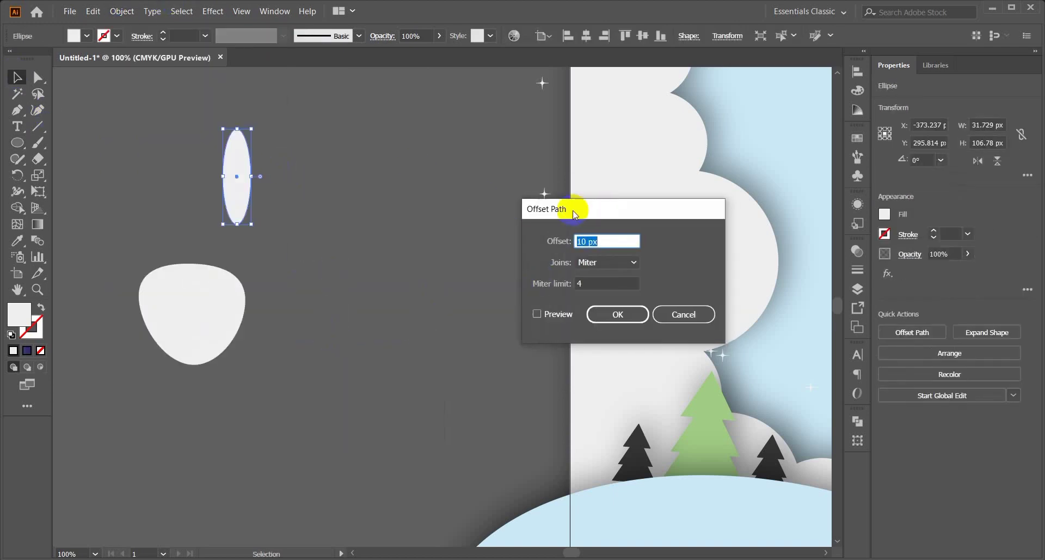
drag(616, 207, 427, 153)
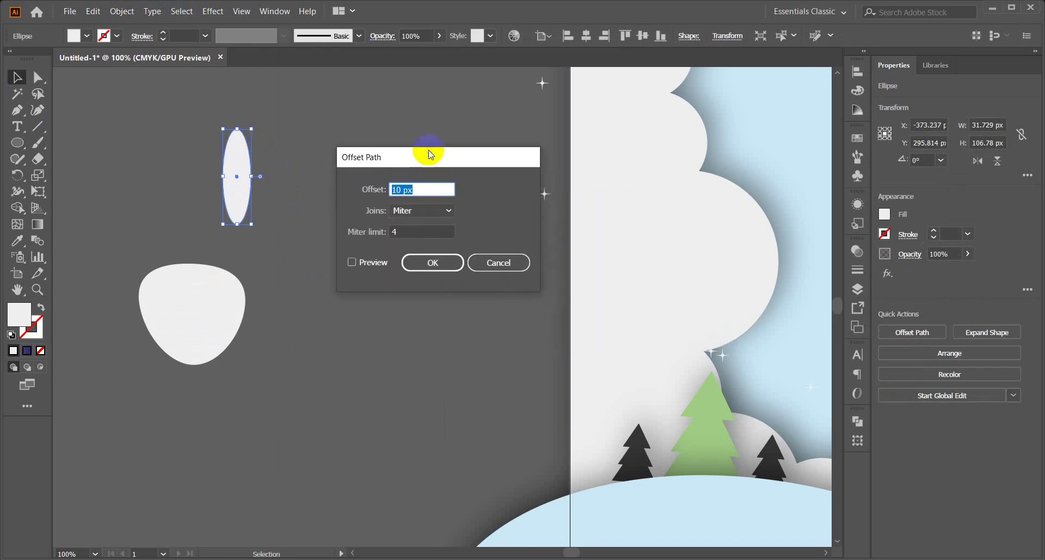
click(352, 262)
click(433, 263)
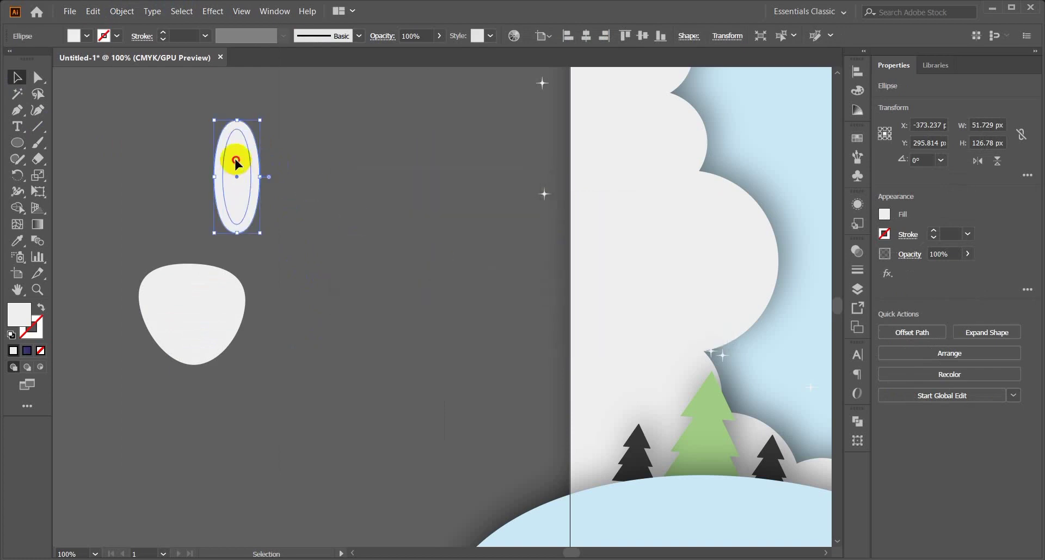
Fill the inner narrow ellipse with a soft purplish pink.
double_click(16, 326)
drag(743, 338, 743, 303)
drag(628, 239, 619, 218)
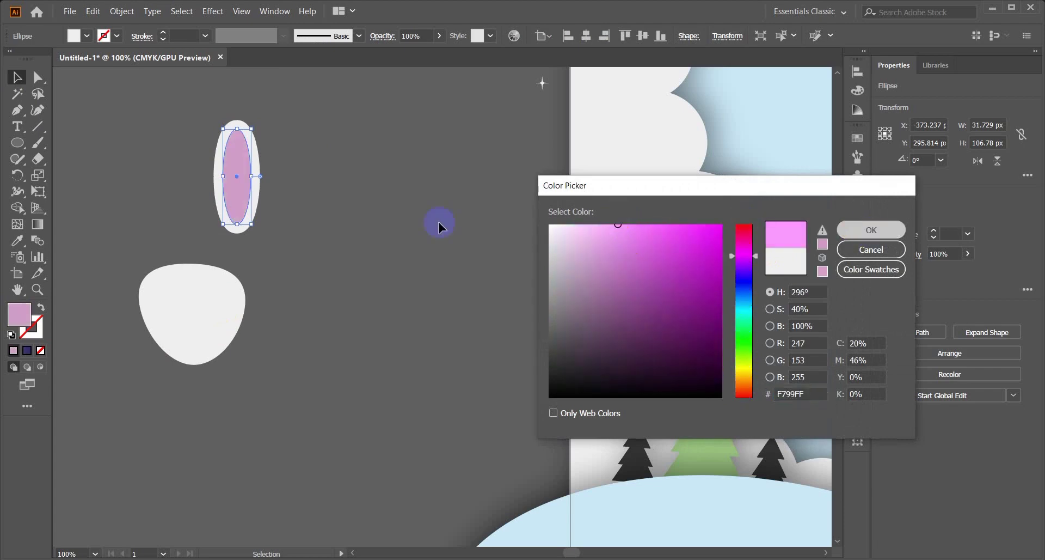
key(Return)
Scale the inner and outer ellipses together to about 32 by 78 px and group them as an ear.
scroll(183, 177, up, 2)
click(182, 176)
drag(185, 179, 302, 271)
click(296, 225)
drag(237, 250, 238, 252)
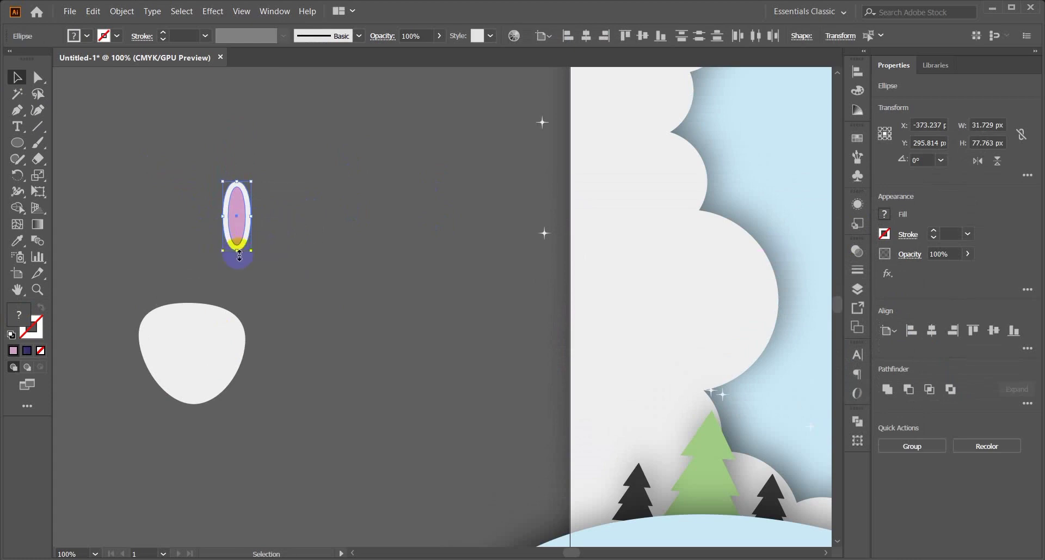
scroll(226, 254, up, 2)
key(ctrl+g)
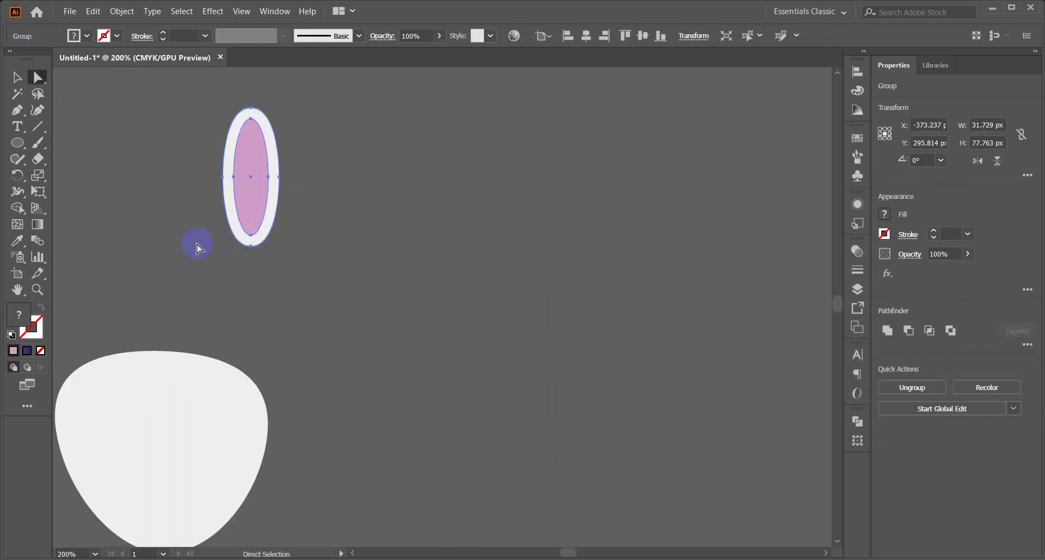
Lower the bottom anchor points of the ear's outer and inner ellipses to lengthen it downward.
click(318, 235)
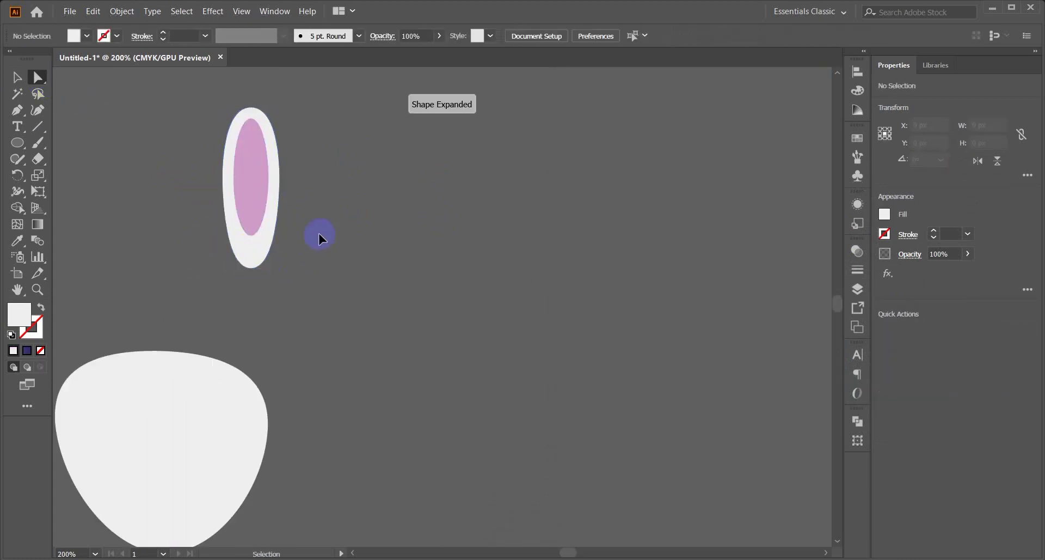
drag(251, 236, 251, 266)
click(199, 231)
click(17, 78)
scroll(124, 181, left, 1)
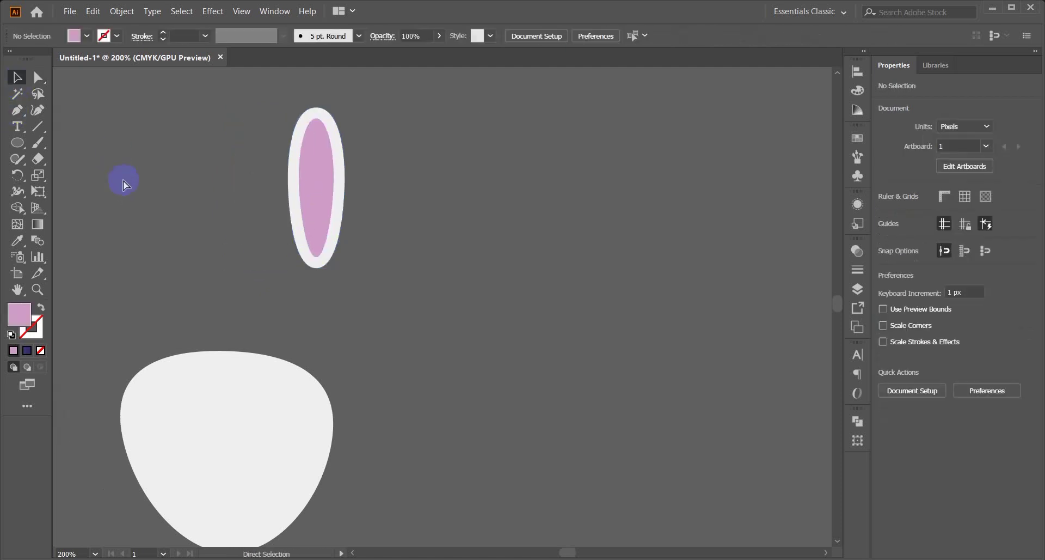
Tilt the ear about 30° to the left and place it at the head's upper-left edge.
click(315, 163)
drag(351, 106, 306, 98)
click(382, 233)
scroll(382, 233, left, 1)
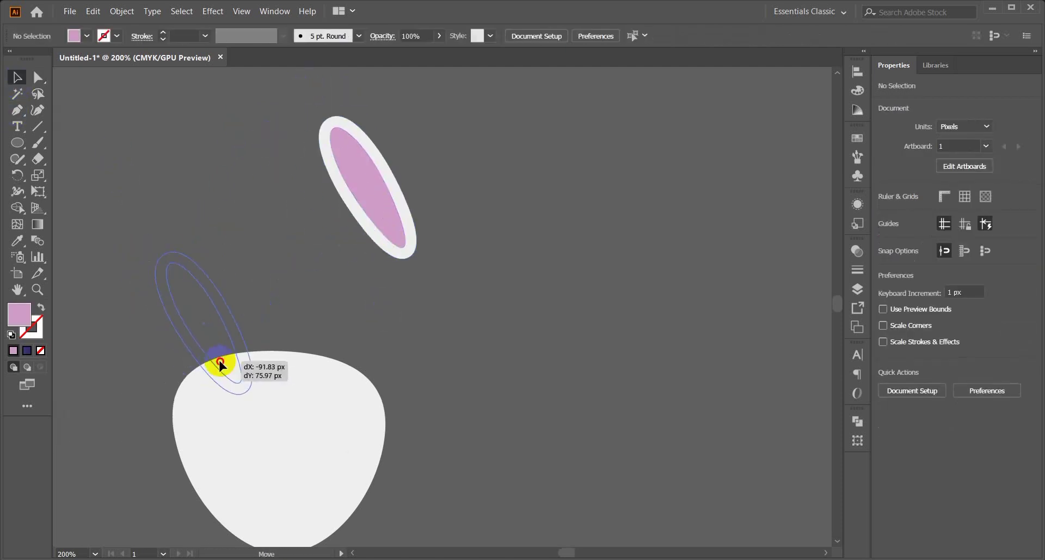
drag(221, 365, 215, 363)
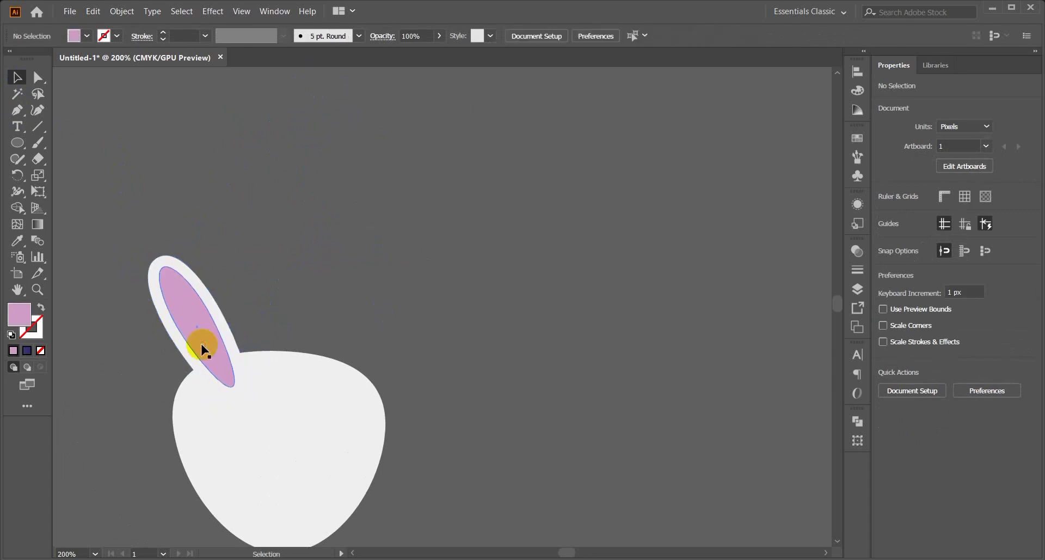
Make a copy of the ear reflected across the vertical axis and shift it to the head's upper-right edge.
right_click(183, 301)
mouse_move(212, 436)
click(374, 280)
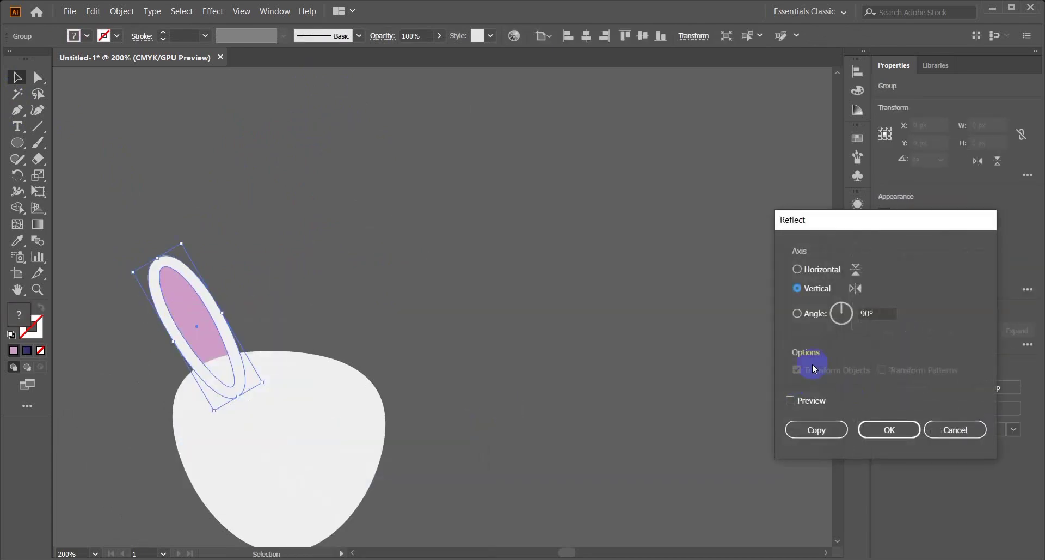
click(791, 400)
click(815, 429)
key(shift+Right)
key(shift+Right)
key(shift+Right)
key(shift+Right)
key(shift+Right)
key(shift+Right)
key(shift+Right)
key(shift+Right)
key(shift+Right)
key(shift+Right)
key(shift+Right)
key(shift+Right)
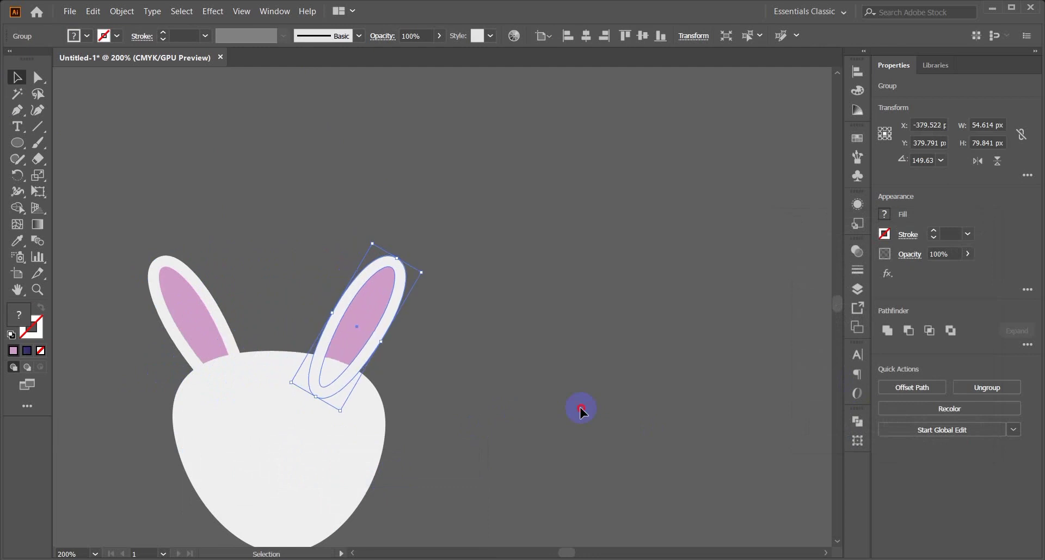
click(582, 410)
Draw two eye circles, about 12 px and 10 px across, on the upper half of the head.
scroll(582, 410, down, 1)
key(l)
drag(231, 374, 321, 397)
click(18, 77)
click(261, 272)
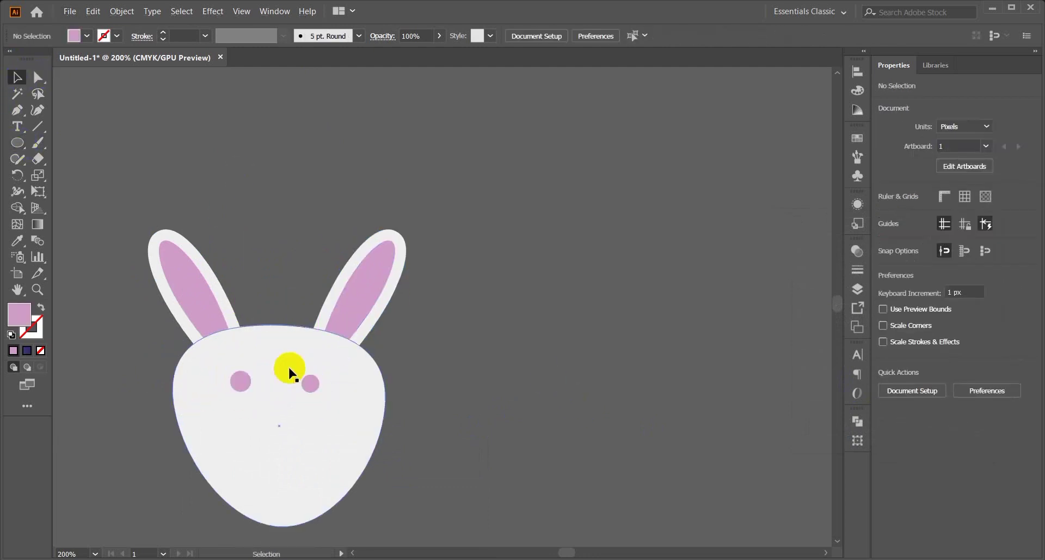
Fill both eye circles with black.
scroll(237, 389, up, 2)
drag(252, 365, 251, 387)
shift+click(390, 371)
click(639, 381)
click(235, 373)
shift+click(407, 379)
double_click(23, 316)
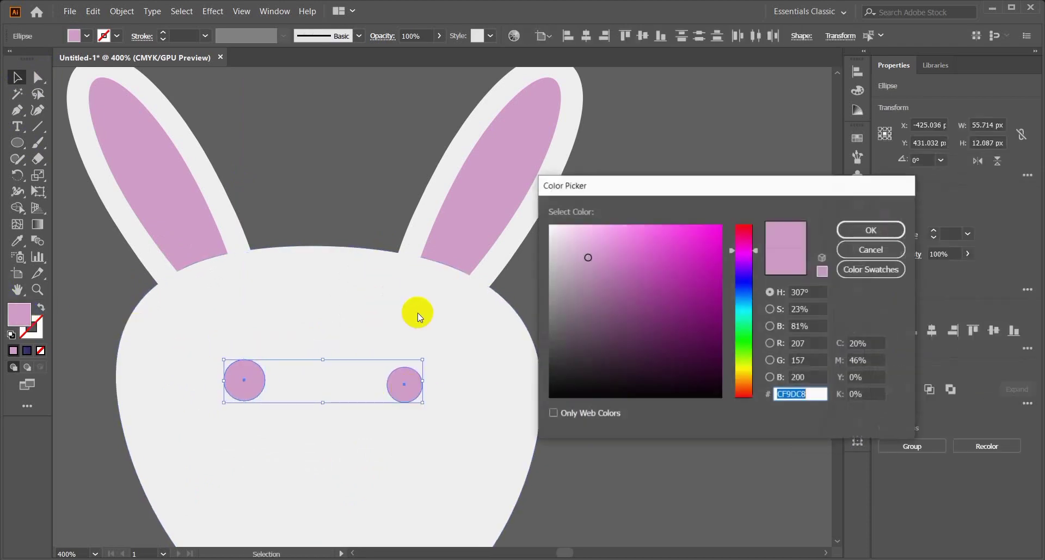
drag(560, 386, 544, 412)
click(863, 232)
click(583, 363)
Draw a curved smile about 34 by 7 px below the eyes with the Pen tool, using a black stroke and no fill.
scroll(583, 364, down, 2)
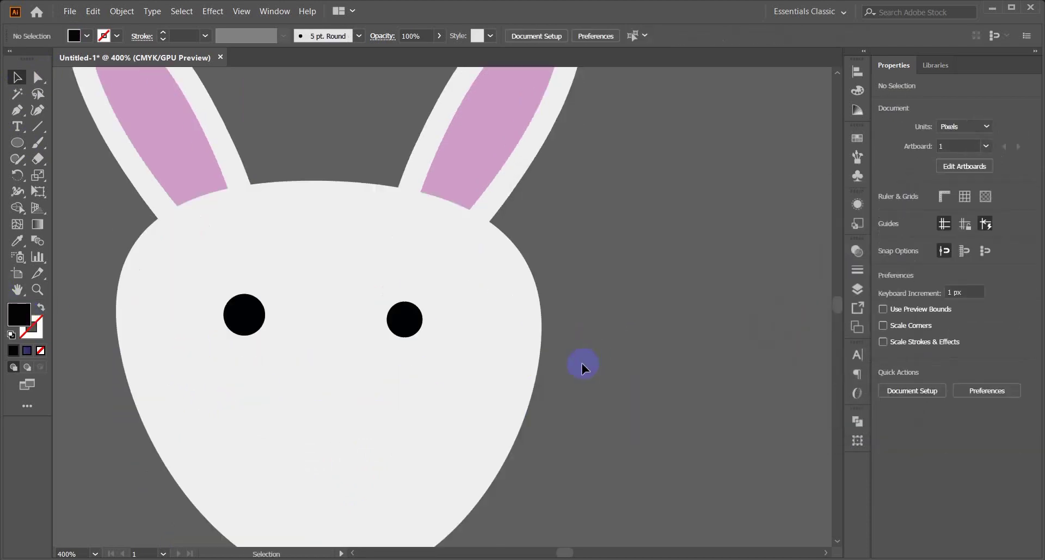
key(p)
click(265, 401)
drag(388, 401, 416, 404)
drag(442, 353, 446, 351)
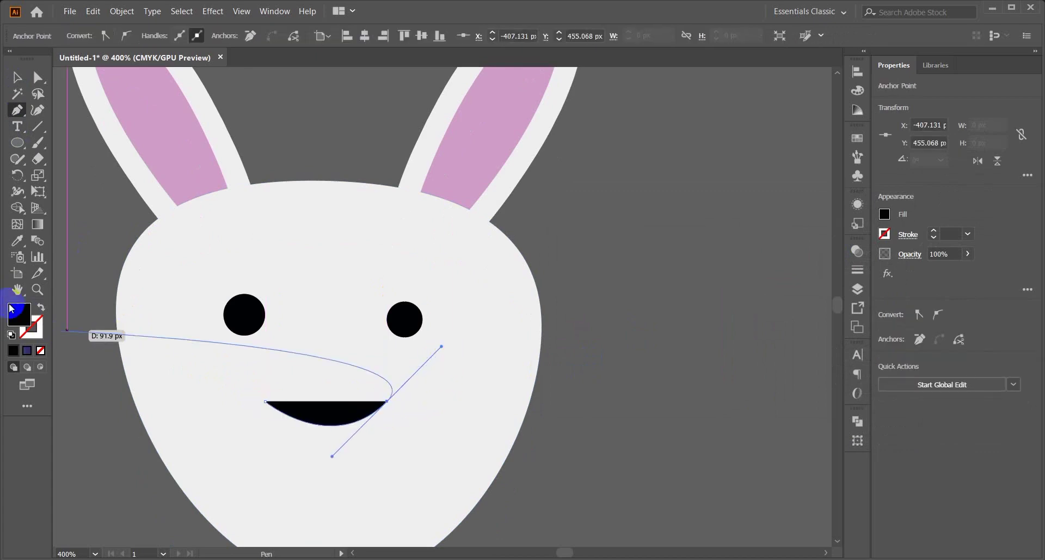
click(40, 307)
click(18, 77)
click(300, 164)
Give the smile's stroke round caps.
click(342, 427)
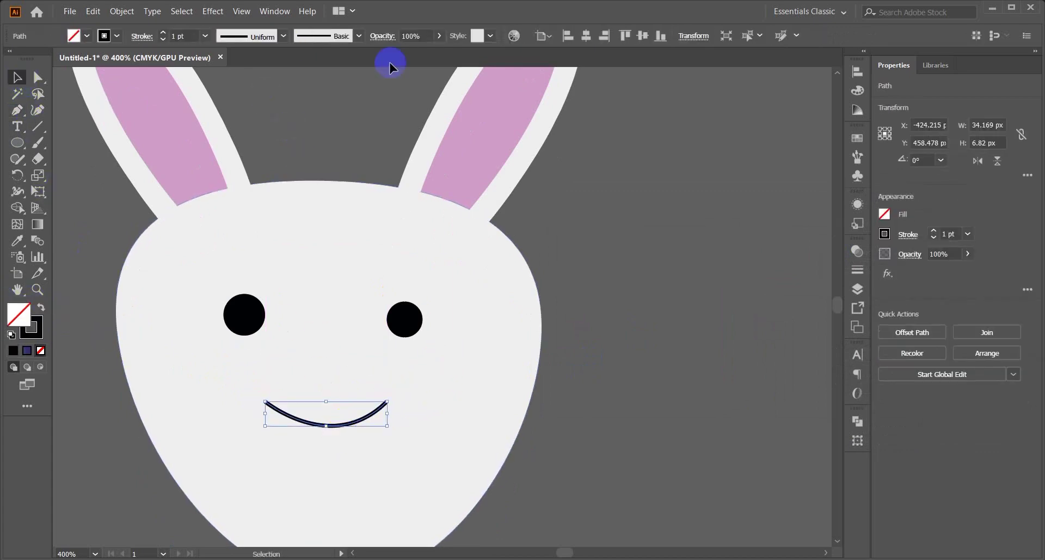
click(908, 235)
click(833, 271)
click(780, 268)
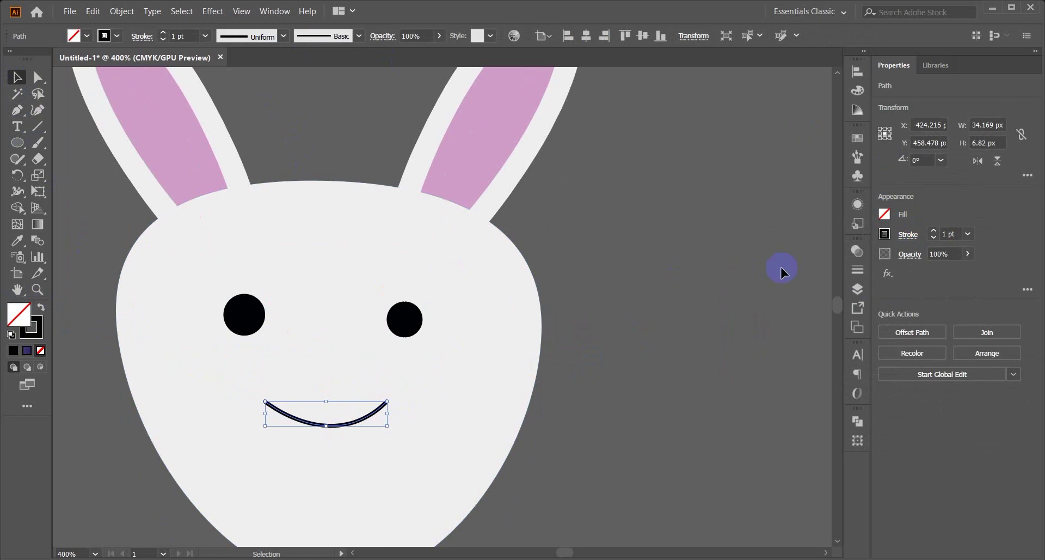
click(908, 236)
click(598, 274)
click(598, 273)
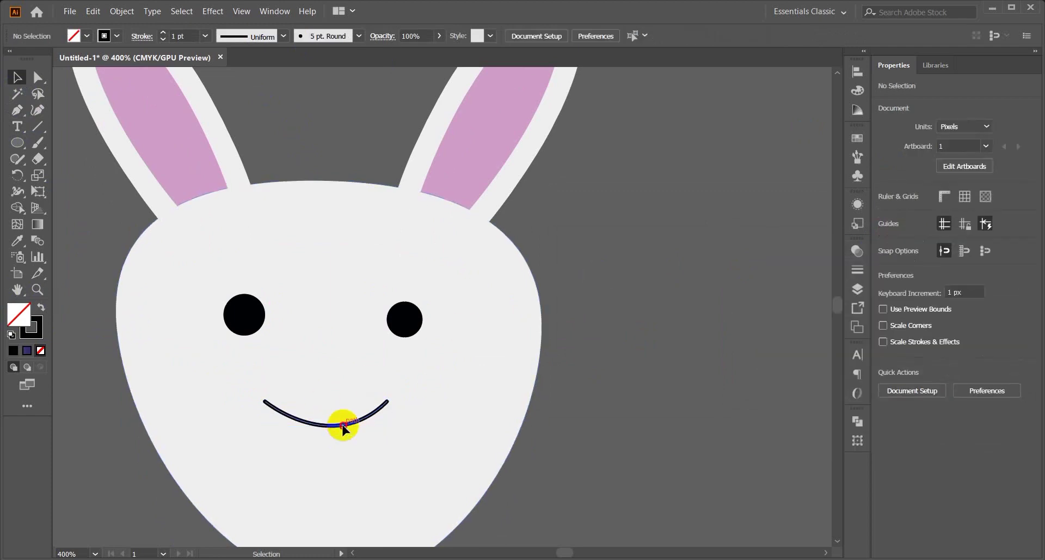
Place black cheek circles about 9 px across at both ends of the smile, using copies of an eye.
click(242, 327)
drag(245, 327, 425, 416)
shift+click(213, 412)
click(432, 417)
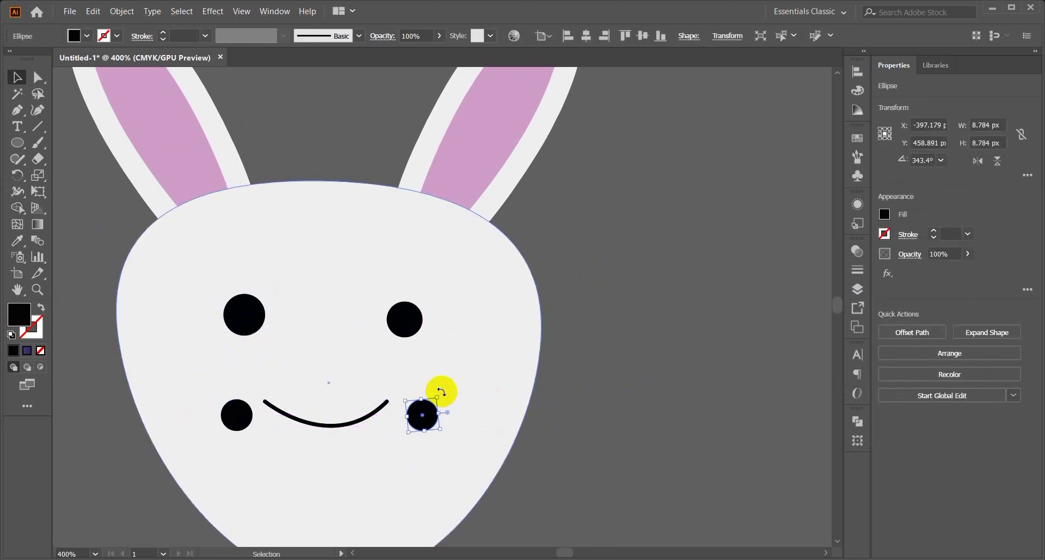
mouse_move(225, 415)
mouse_down()
mouse_move(211, 411)
mouse_move(218, 404)
mouse_up()
Flatten the right eye into an ellipse about 13 by 8 px and replace the left eye with a copy of it.
click(250, 318)
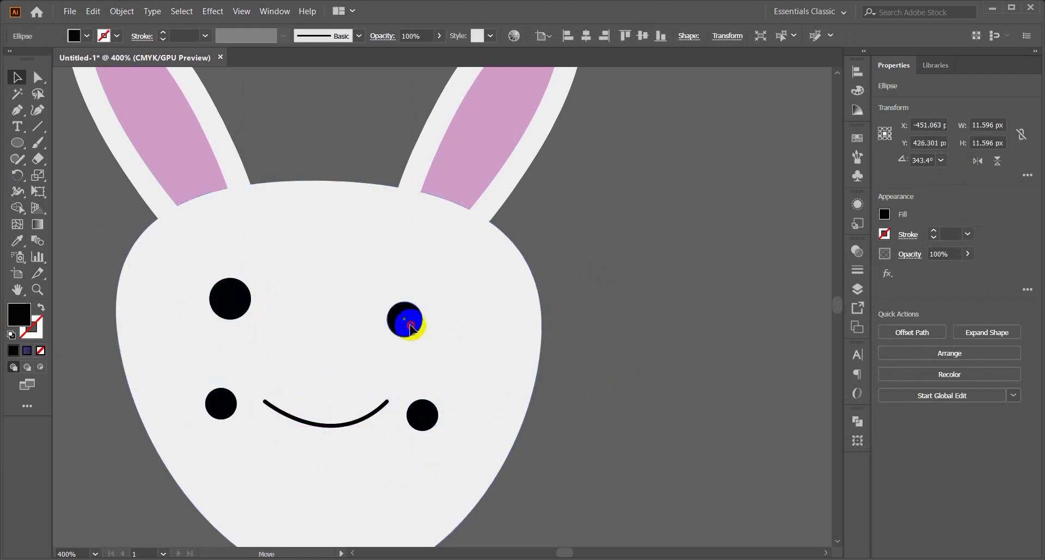
mouse_move(412, 328)
mouse_down()
mouse_move(433, 307)
mouse_move(427, 320)
mouse_up()
click(245, 298)
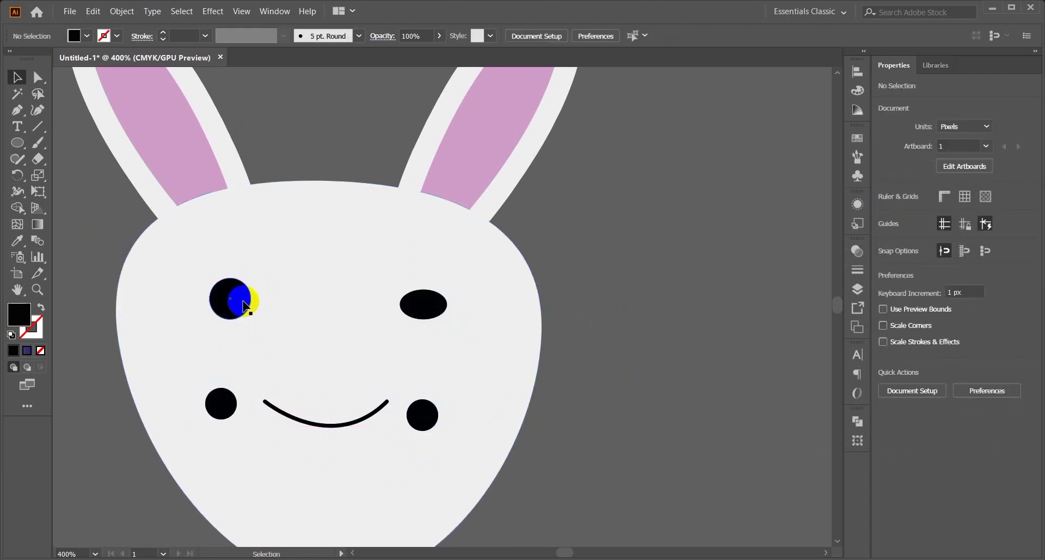
mouse_move(250, 319)
mouse_down()
mouse_move(253, 332)
mouse_move(263, 324)
mouse_up()
drag(258, 299, 263, 299)
key(Delete)
mouse_move(423, 310)
mouse_down()
mouse_move(225, 294)
mouse_move(265, 318)
mouse_move(247, 302)
mouse_up()
click(66, 210)
Draw a circle about 4 px across at the top of the left eye and subtract it from the eye.
click(18, 142)
scroll(219, 274, up, 3)
shift+click(244, 301)
shift+click(293, 320)
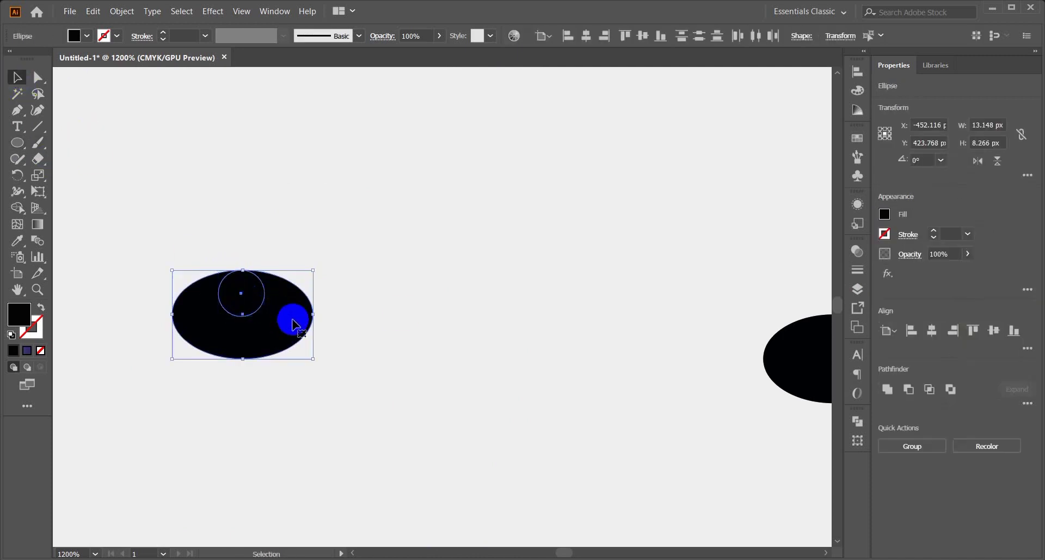
click(909, 390)
Replace the right eye with a copy of the cut-out left eye, level with the original.
scroll(561, 285, down, 2)
click(702, 280)
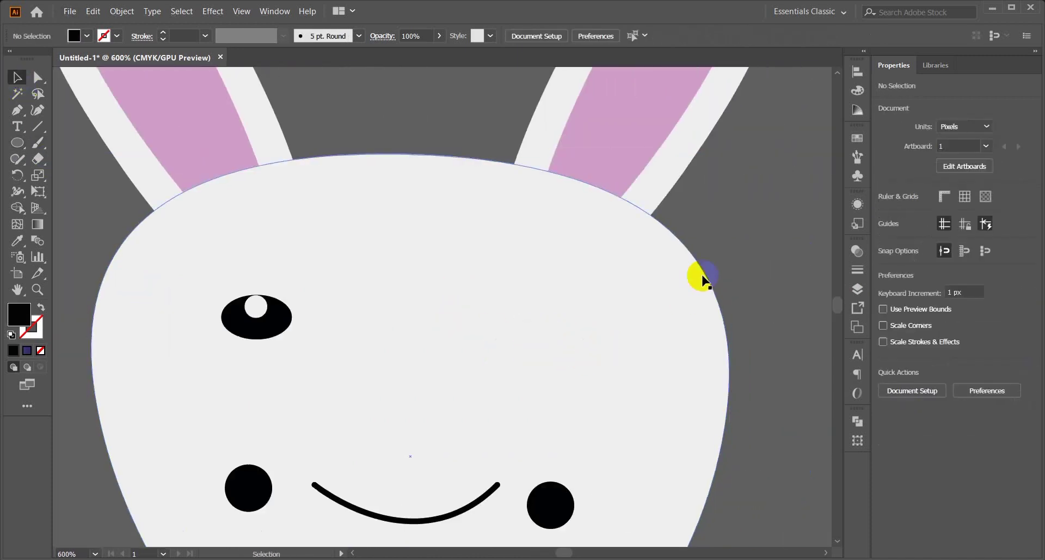
click(275, 338)
drag(268, 339, 549, 339)
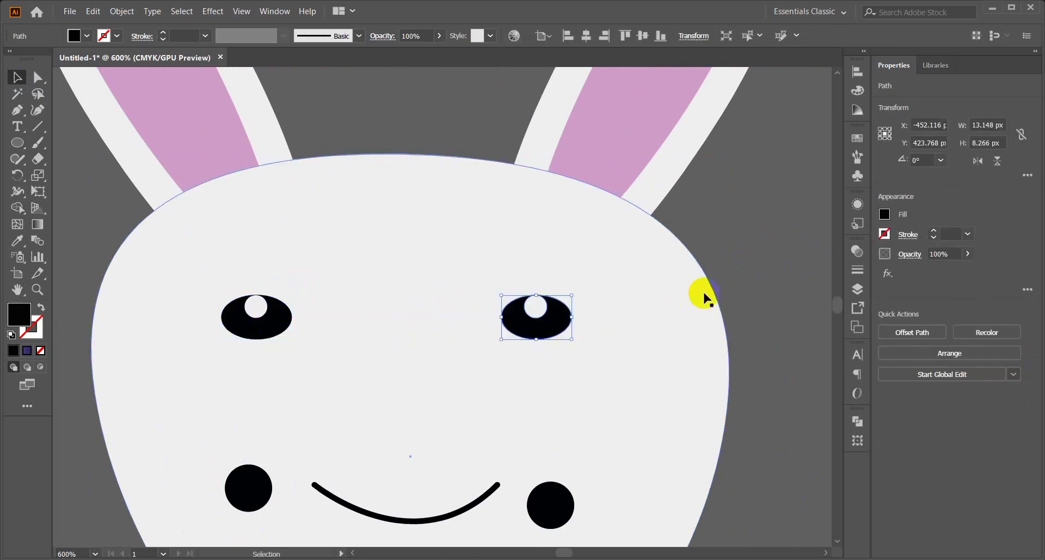
click(747, 291)
Apply a gradient fill to the right cheek circle and set its first color stop to light pink.
scroll(619, 403, down, 4)
scroll(616, 405, up, 1)
click(552, 413)
double_click(37, 225)
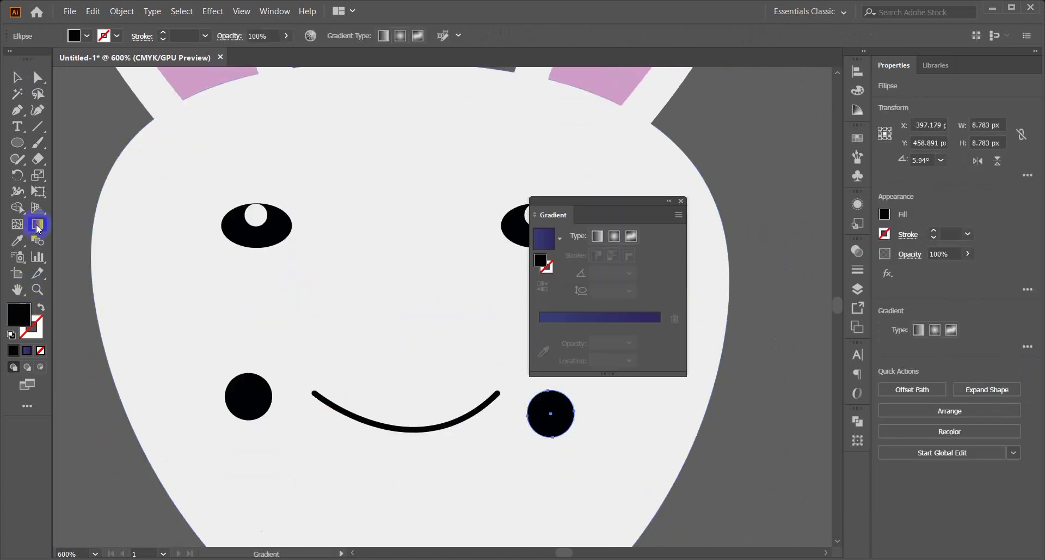
click(549, 335)
double_click(542, 263)
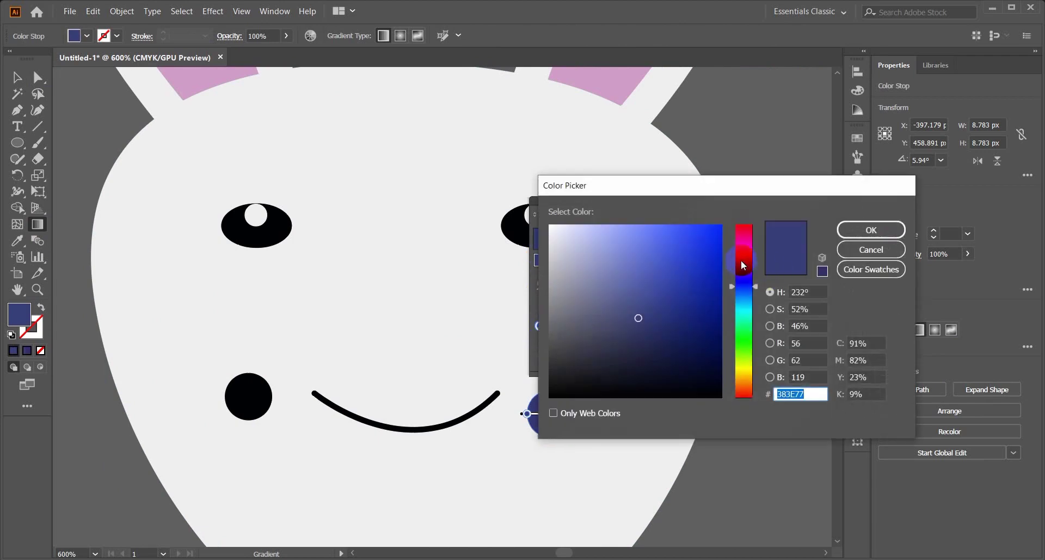
drag(741, 260, 741, 251)
drag(613, 224, 594, 225)
click(849, 230)
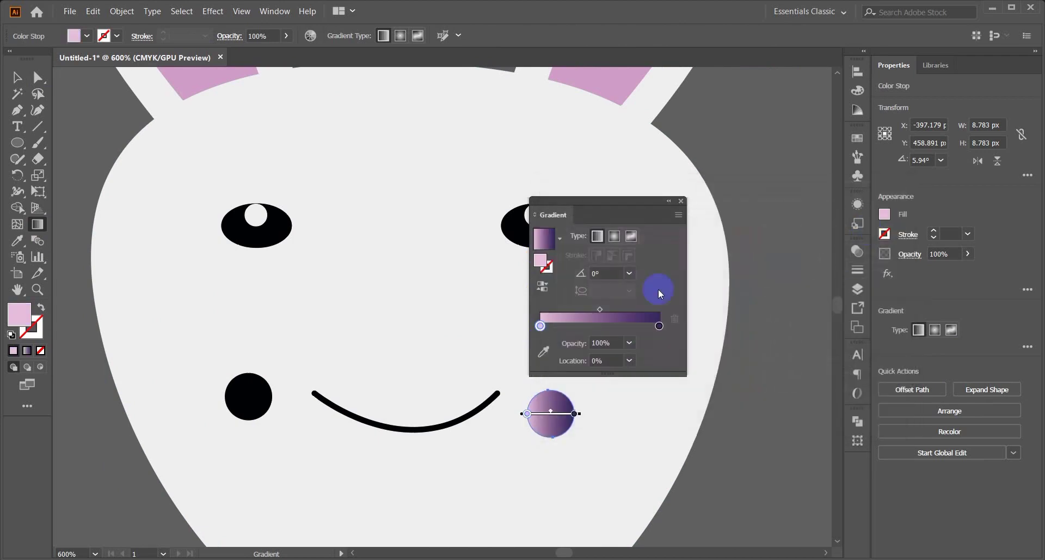
Set the cheek gradient's end stop to white (FFFFFF) and change the gradient type to radial.
double_click(542, 263)
click(574, 233)
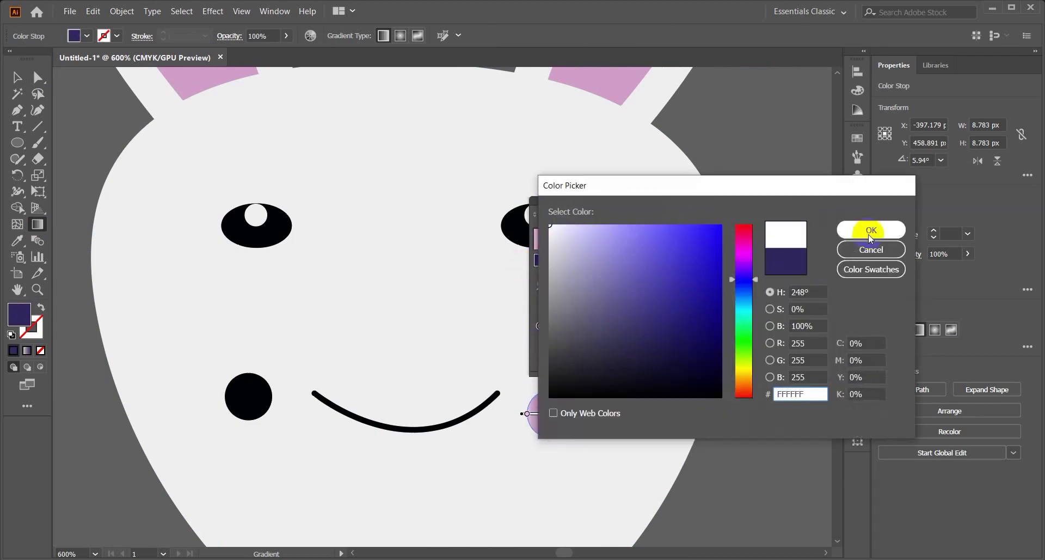
click(777, 226)
drag(619, 207, 779, 199)
click(753, 272)
click(775, 228)
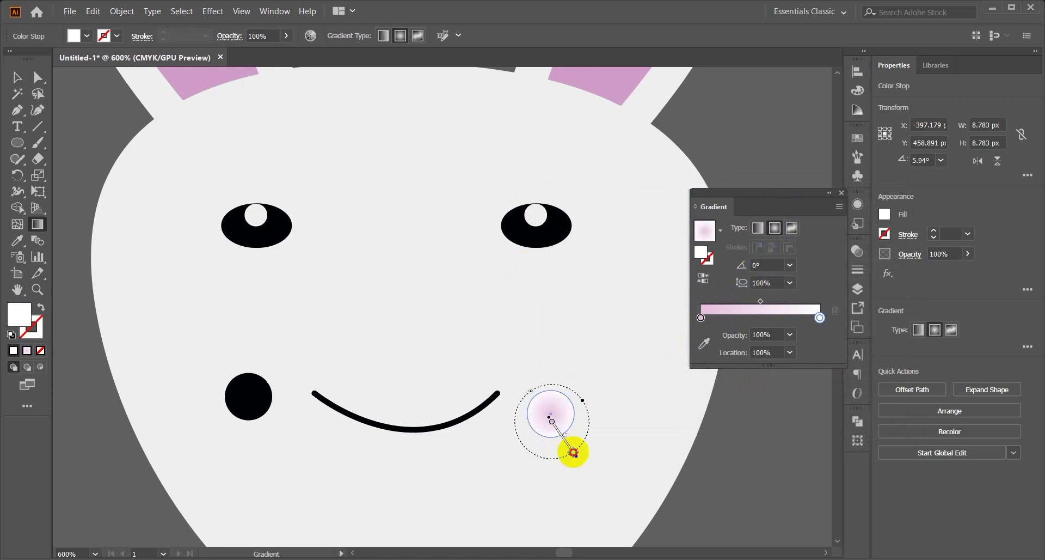
Reposition and widen the cheek's radial gradient so it extends diagonally beyond the circle at -47.6°.
drag(574, 452, 583, 464)
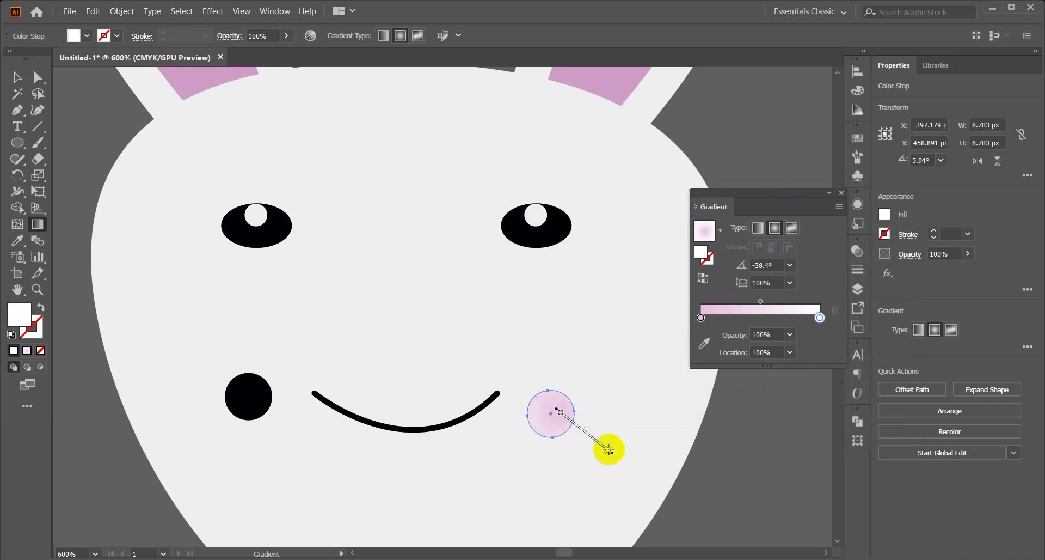
double_click(550, 411)
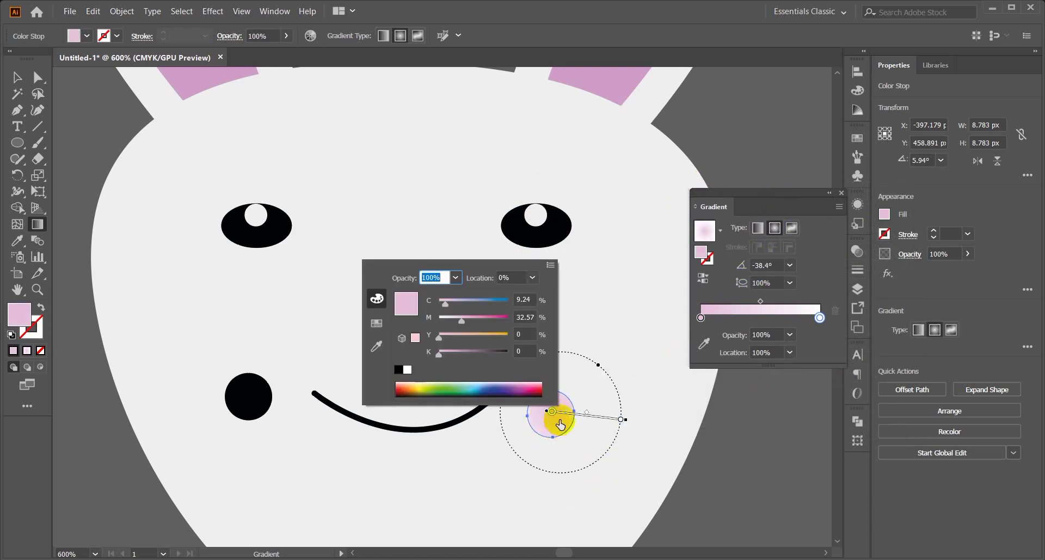
click(763, 209)
drag(553, 425, 598, 490)
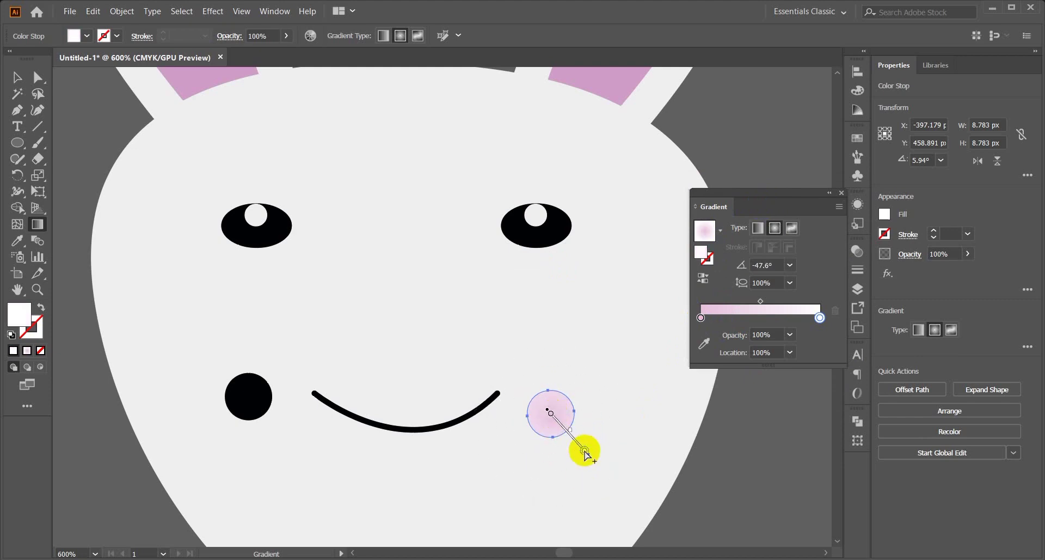
Delete the black cheek circle at the left end of the smile.
click(17, 78)
click(67, 211)
click(249, 397)
key(Delete)
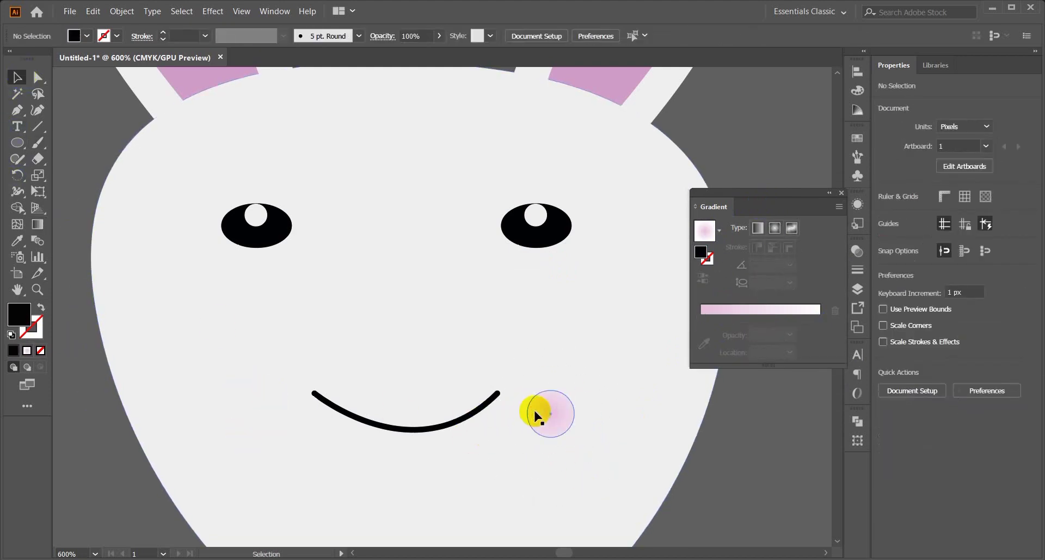
Duplicate the blushing cheek circle to the opposite end of the rabbit's smile.
drag(535, 416, 266, 413)
scroll(626, 483, down, 3)
click(634, 488)
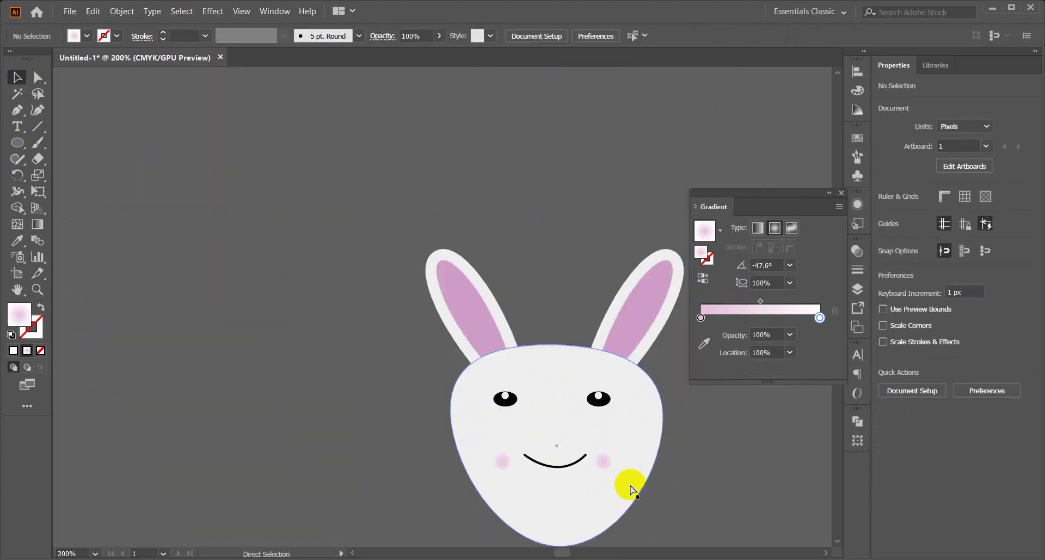
scroll(629, 486, right, 6)
scroll(599, 484, down, 8)
scroll(545, 442, up, 3)
scroll(550, 357, right, 2)
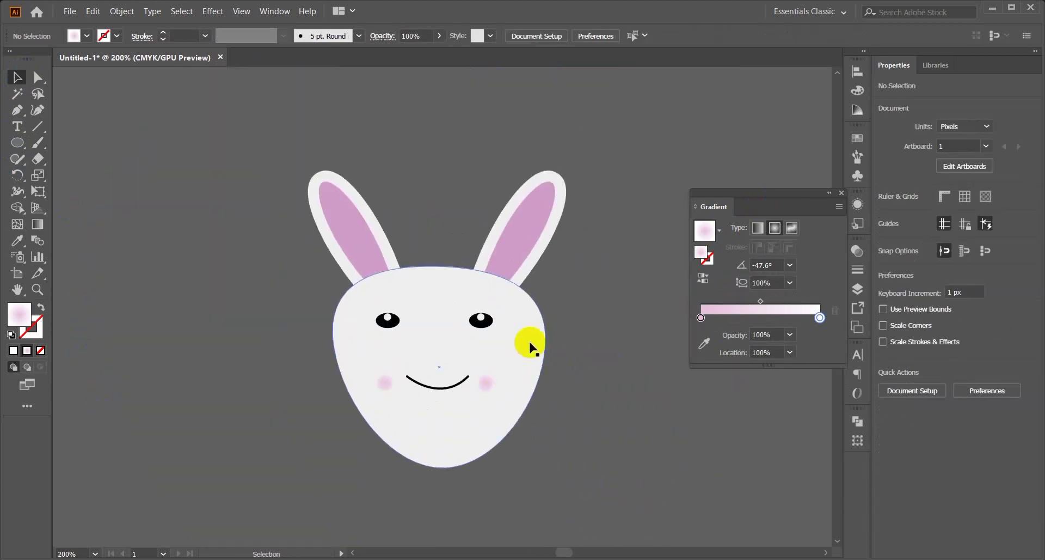
Group the rabbit's head shape together with both ears.
click(524, 343)
shift+click(556, 224)
shift+click(334, 234)
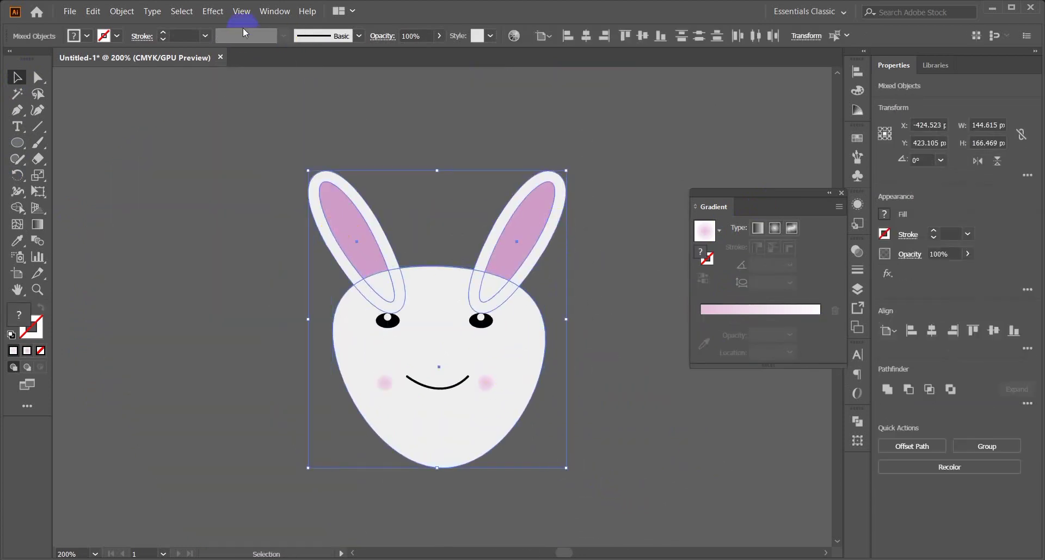
click(278, 158)
scroll(406, 391, right, 1)
scroll(420, 393, up, 2)
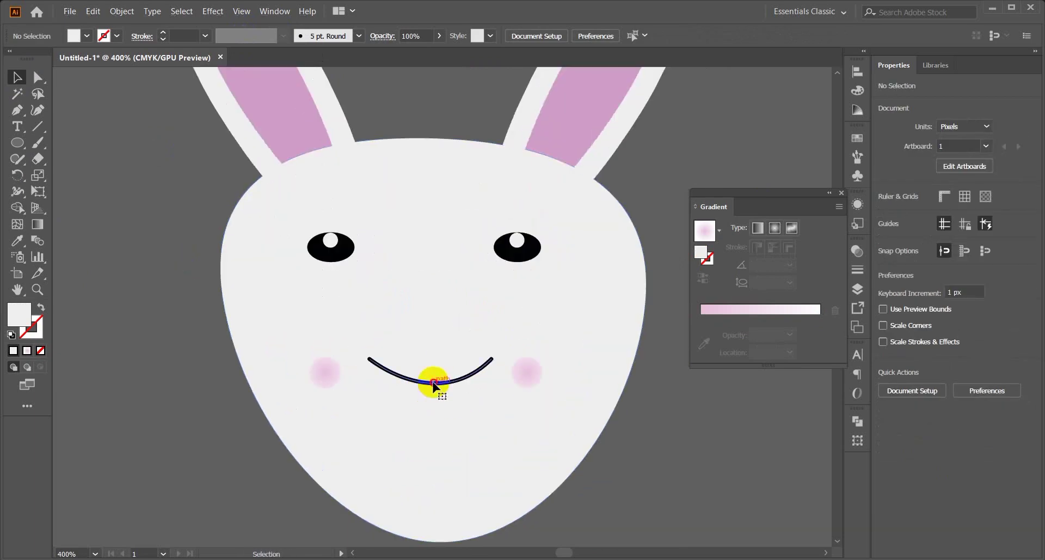
Shrink the smile curve slightly and centre it between the two blushing cheeks.
click(433, 383)
click(569, 386)
click(447, 381)
drag(430, 359, 431, 362)
click(153, 353)
scroll(151, 352, up, 2)
scroll(152, 353, down, 1)
scroll(252, 322, down, 2)
scroll(249, 316, up, 1)
scroll(249, 316, left, 1)
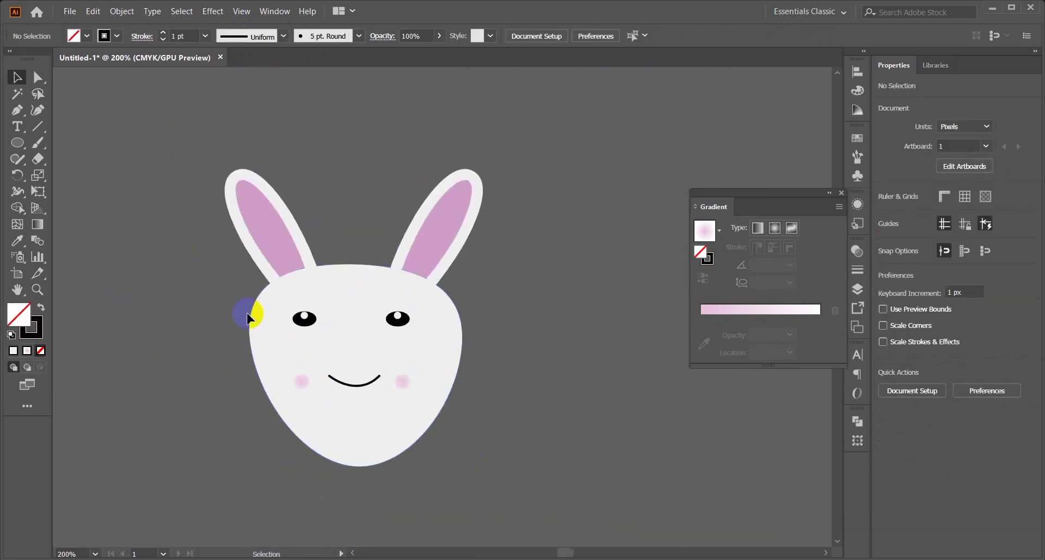
scroll(238, 299, up, 1)
scroll(469, 435, down, 1)
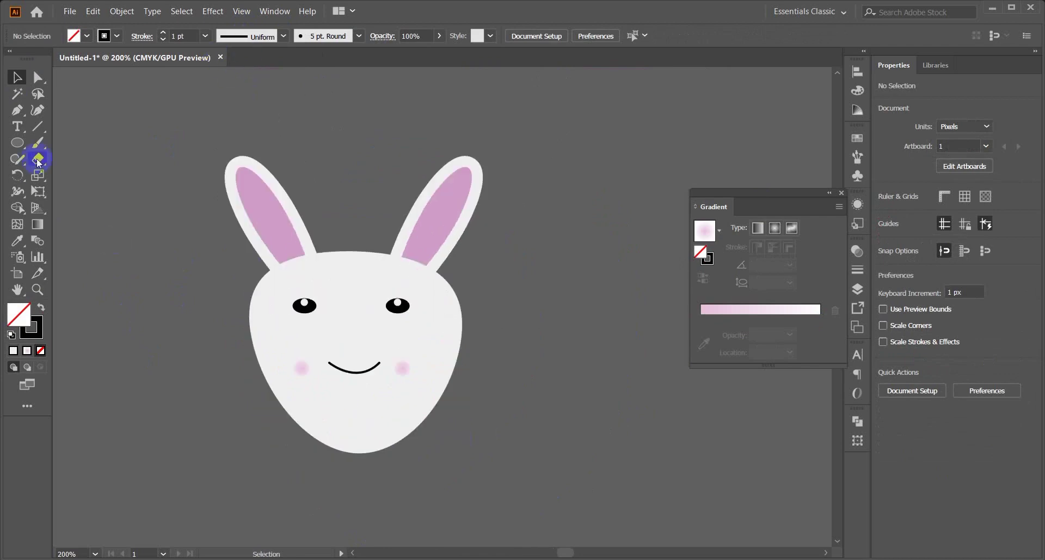
Start a previewed drop shadow on the head-and-ears group and set its X offset to 5 px.
click(350, 268)
click(212, 11)
mouse_move(229, 186)
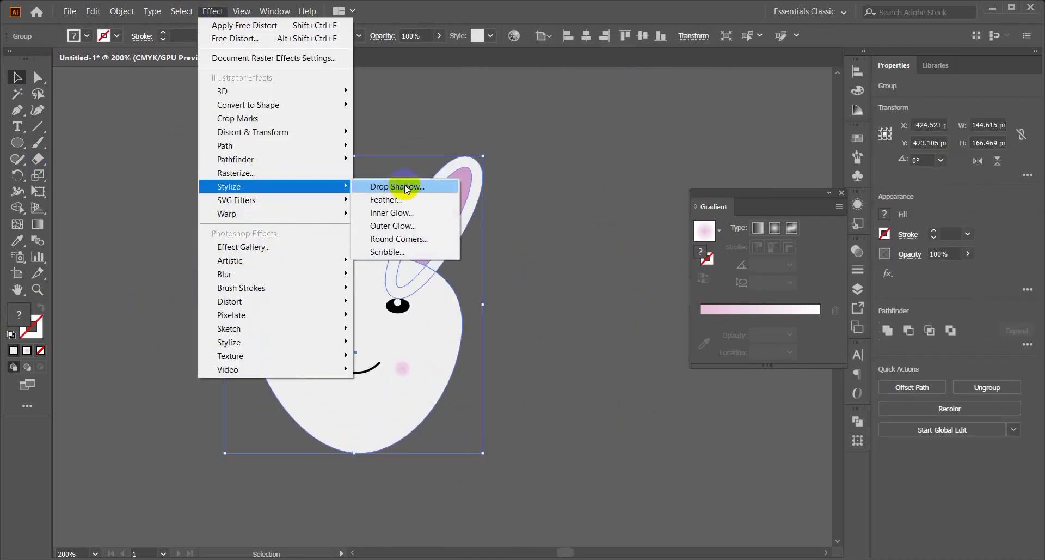
click(405, 187)
click(660, 337)
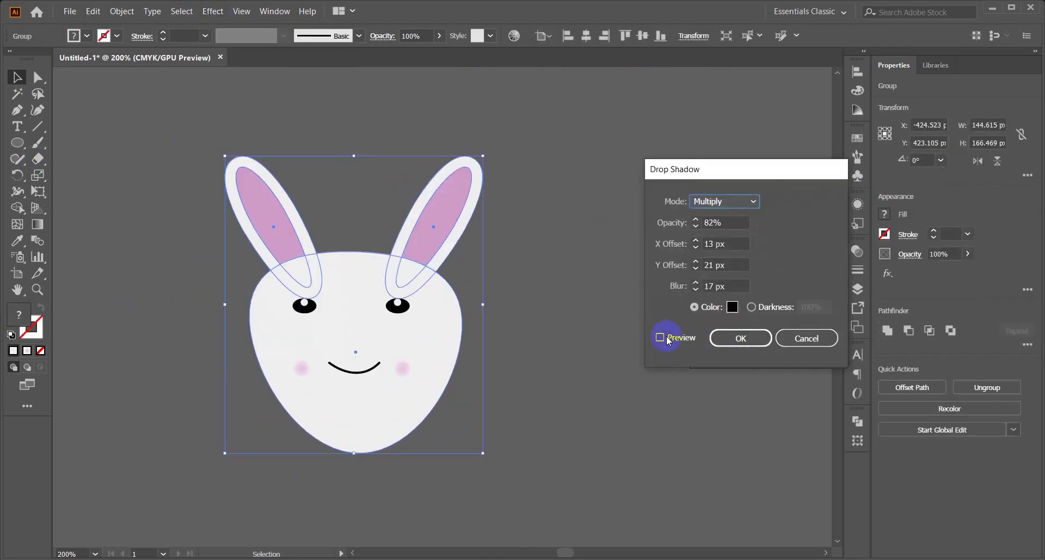
click(733, 243)
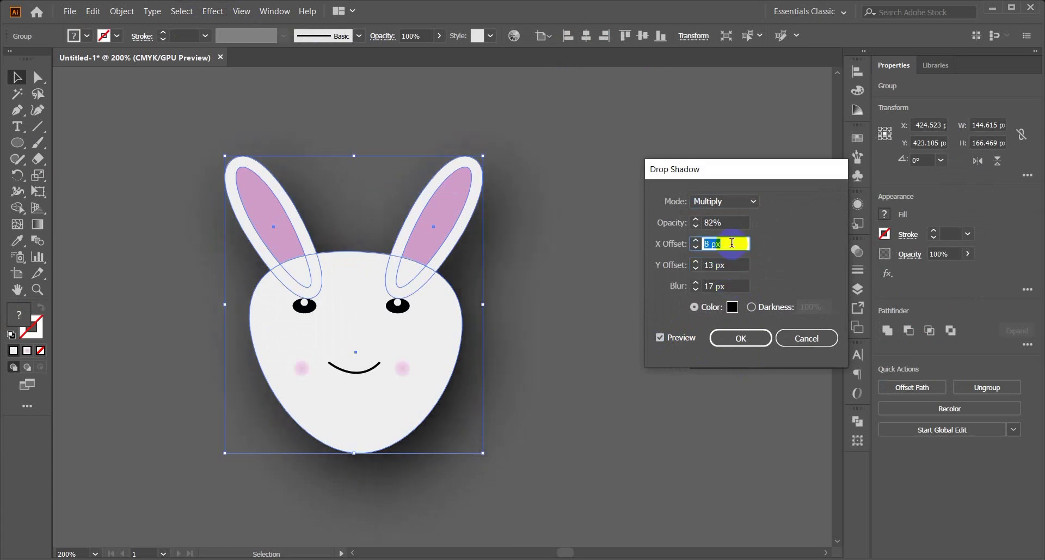
text(5)
Set the shadow's Y offset to 9 px, try the Normal blending mode, and apply the effect at 82% opacity with 17 px blur.
click(731, 265)
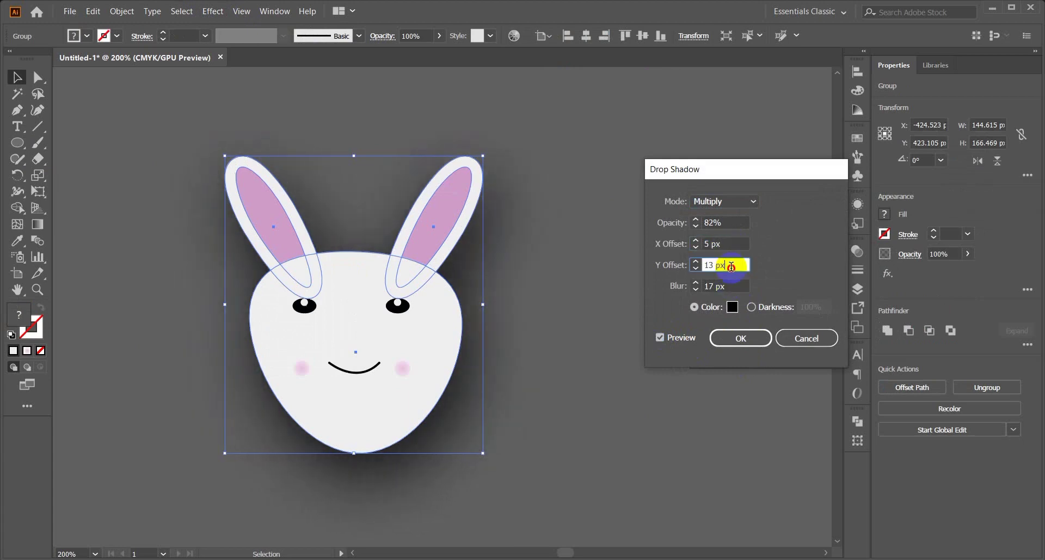
click(730, 201)
click(726, 217)
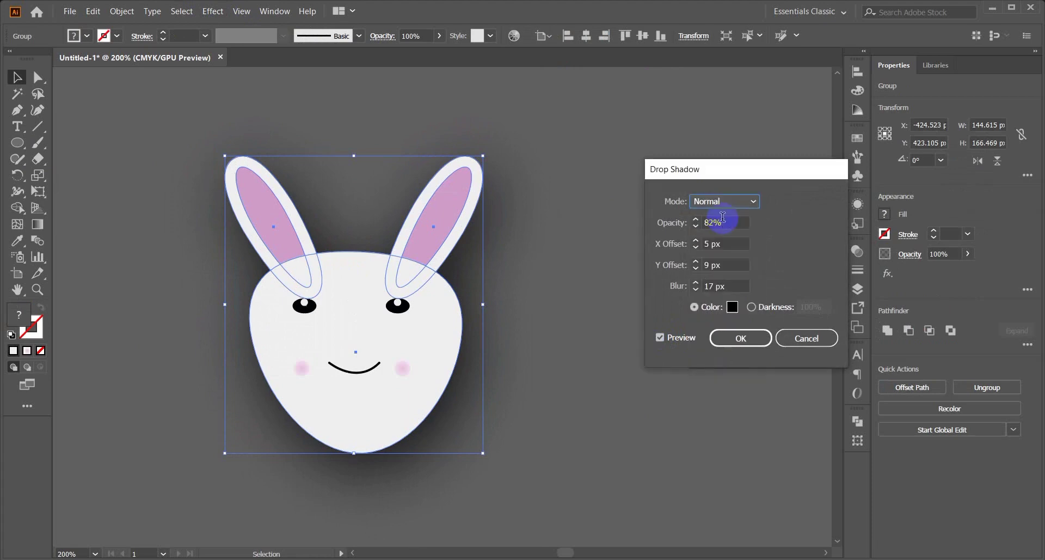
click(726, 202)
click(724, 235)
click(741, 338)
click(556, 401)
Group all the parts of the rabbit, including the eyes, smile and cheeks.
drag(123, 138, 517, 470)
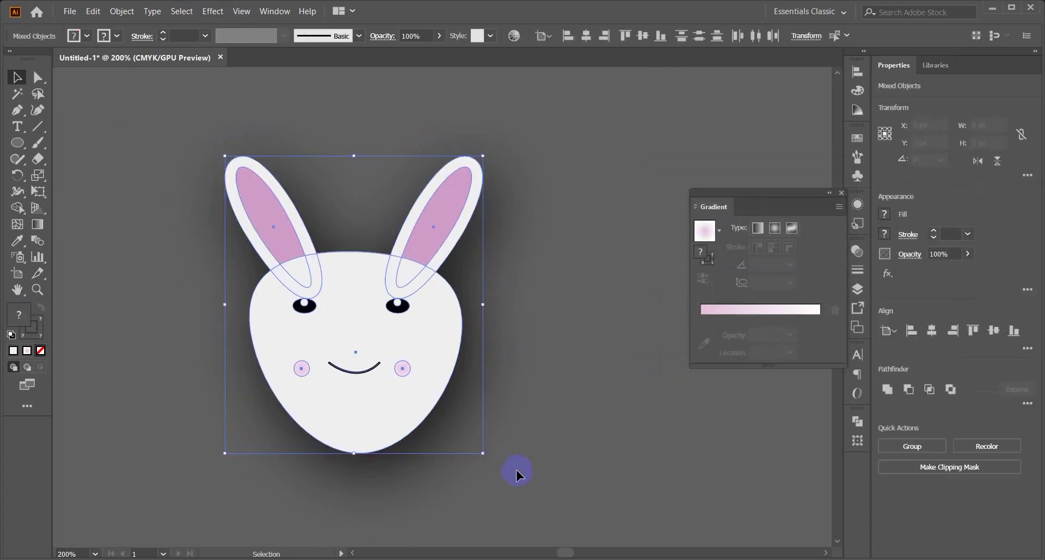
key(ctrl+g)
click(516, 471)
Move the rabbit group onto the artboard, over the right-hand slope of the front white hill.
key(ctrl+minus)
key(ctrl+minus)
scroll(517, 471, right, 4)
scroll(426, 444, down, 4)
scroll(426, 445, down, 2)
scroll(426, 444, right, 4)
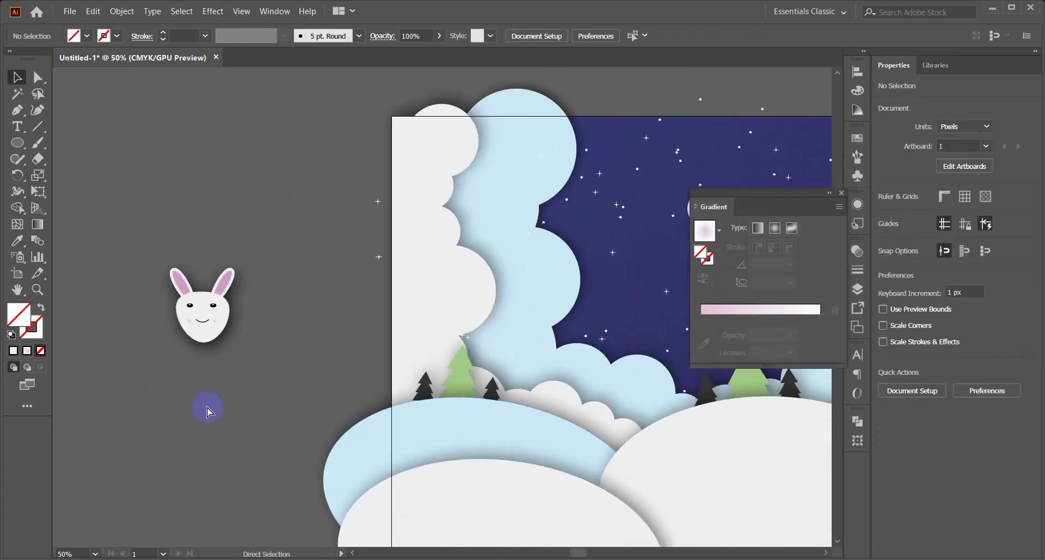
drag(164, 321, 480, 456)
click(579, 474)
scroll(579, 474, down, 3)
scroll(514, 425, up, 1)
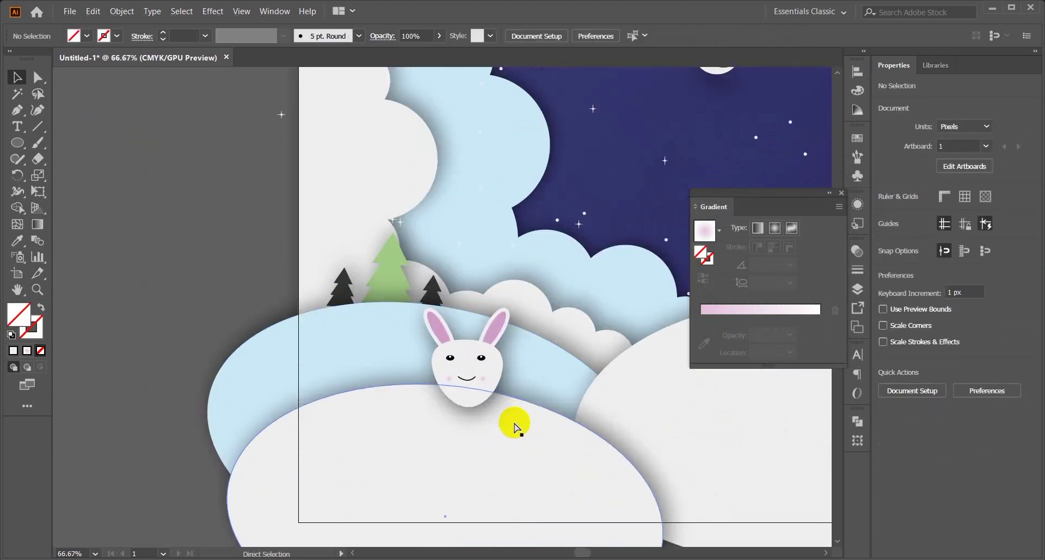
scroll(513, 424, right, 2)
drag(426, 376, 503, 396)
Send the rabbit behind the front white hill and move it left so its head peeks over the crest.
key(a)
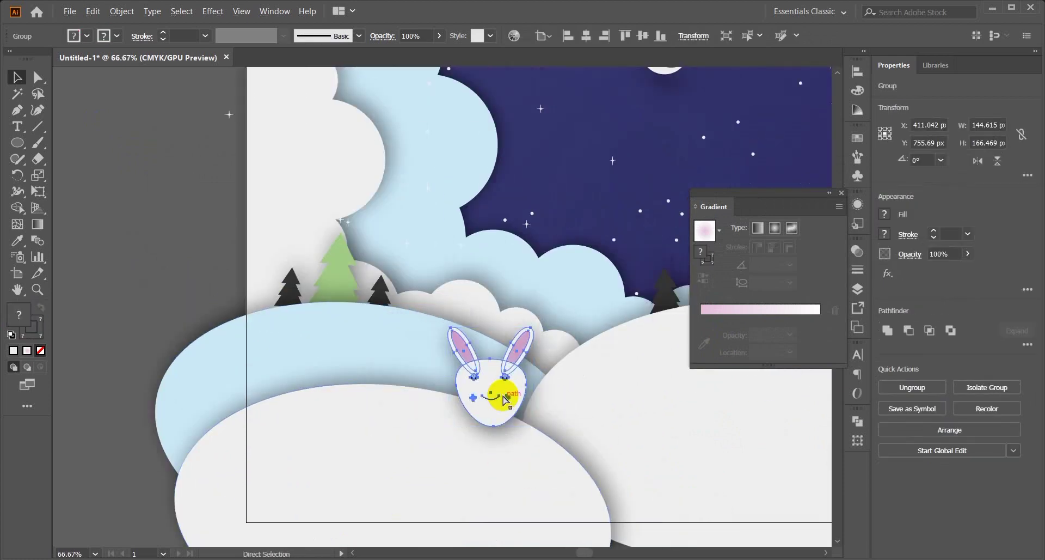
click(174, 248)
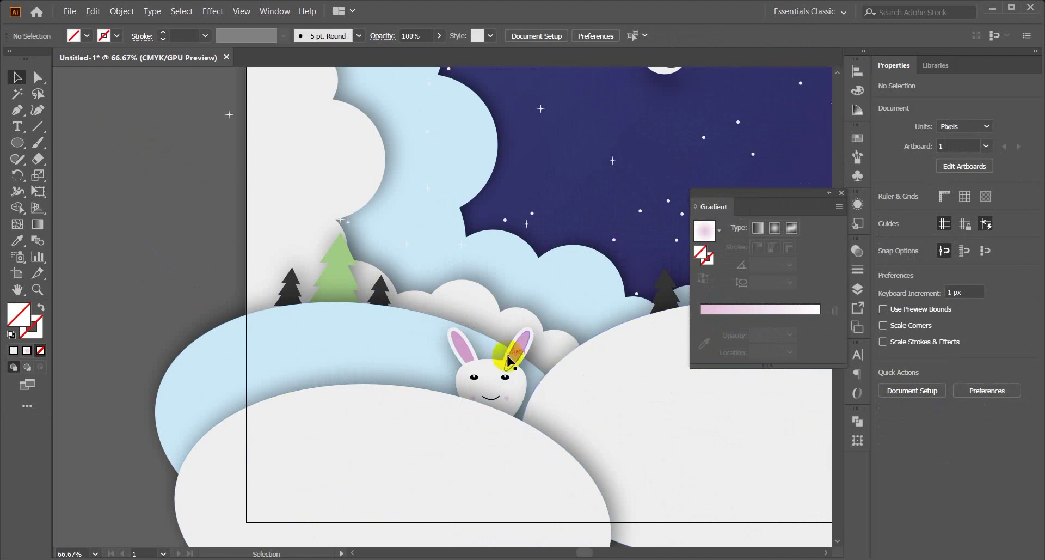
drag(511, 361, 420, 339)
click(93, 218)
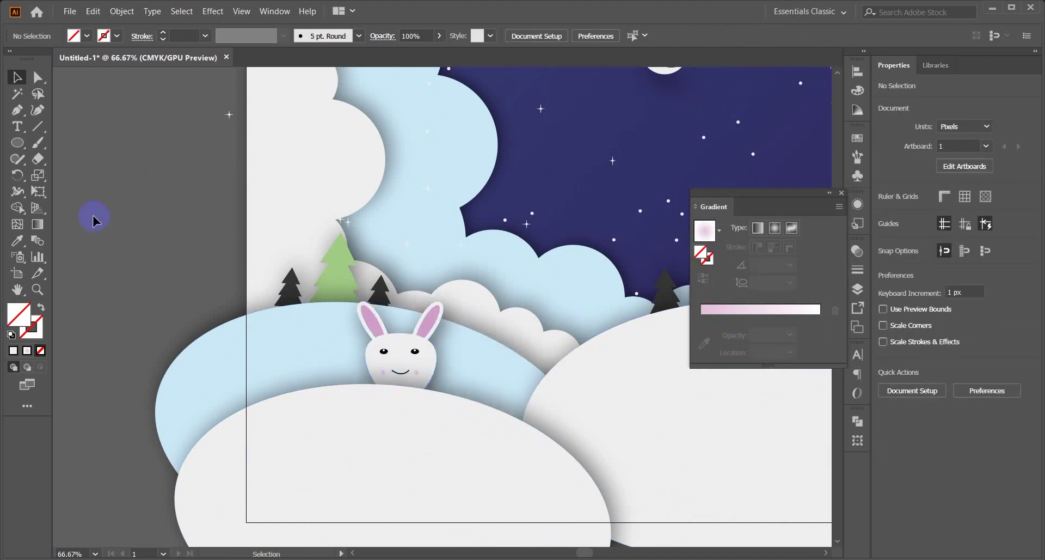
Draw an 18 px circle near the rabbit's chin for a paw and fill it with white (FFFFFF).
click(12, 143)
scroll(389, 403, up, 3)
drag(318, 328, 342, 360)
double_click(22, 317)
click(567, 236)
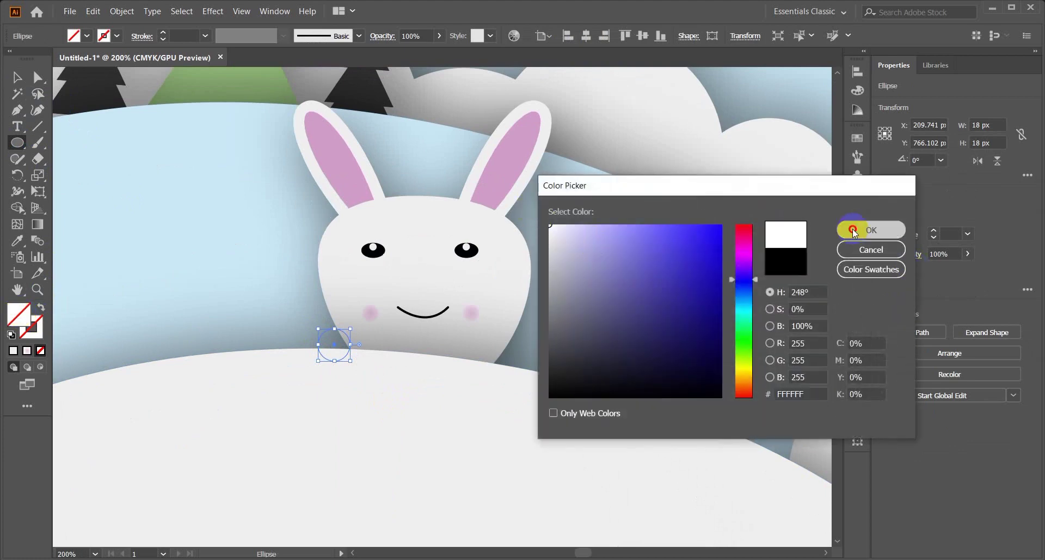
click(853, 226)
Move the white paw circle to the hill edge at the left side of the rabbit's chin.
click(17, 78)
click(328, 352)
drag(329, 351, 308, 346)
click(180, 122)
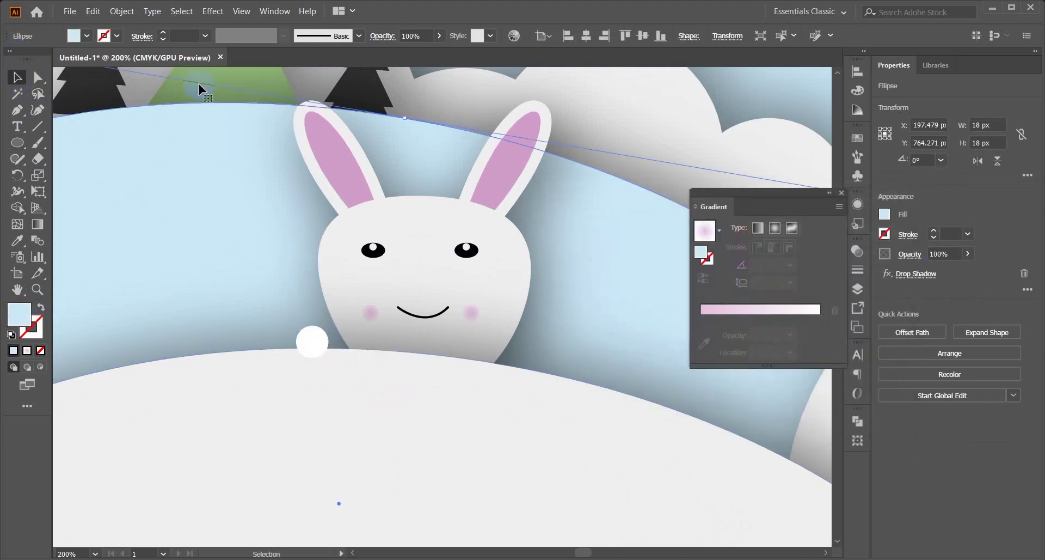
scroll(280, 294, down, 1)
scroll(303, 294, down, 1)
scroll(303, 294, left, 1)
click(70, 114)
scroll(303, 292, right, 1)
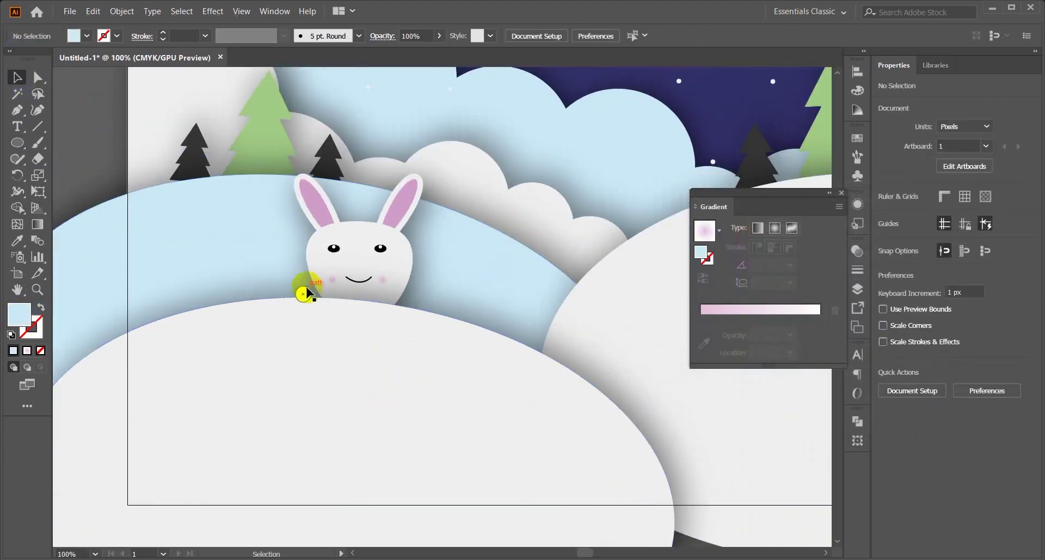
Duplicate the white paw circle to the hill edge at the right side of the rabbit's chin.
scroll(303, 294, up, 2)
click(304, 303)
alt+drag(306, 304, 502, 313)
scroll(536, 343, down, 1)
scroll(308, 282, down, 1)
click(114, 148)
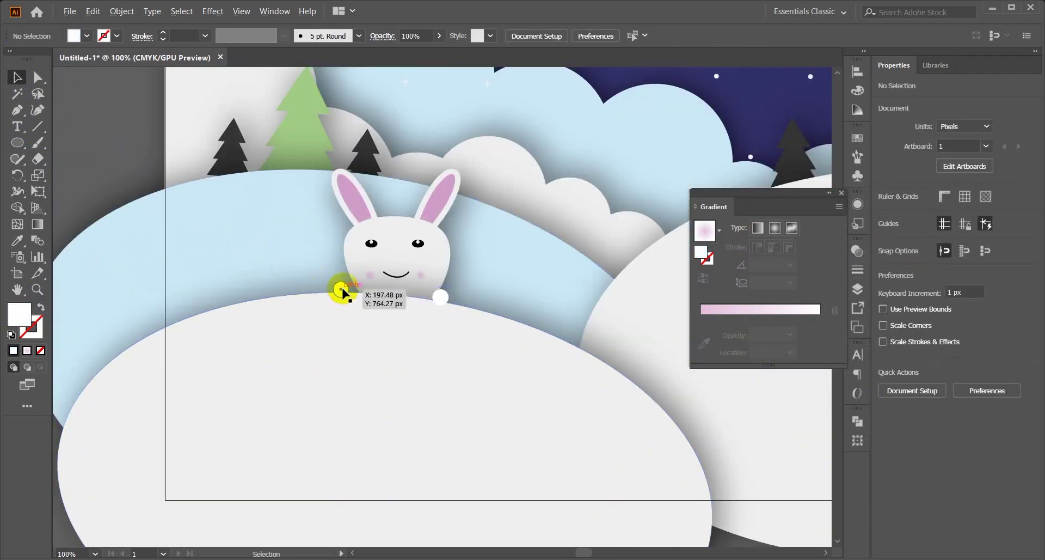
Apply a drop shadow to the rabbit's left paw circle using the existing shadow settings.
click(349, 290)
click(213, 11)
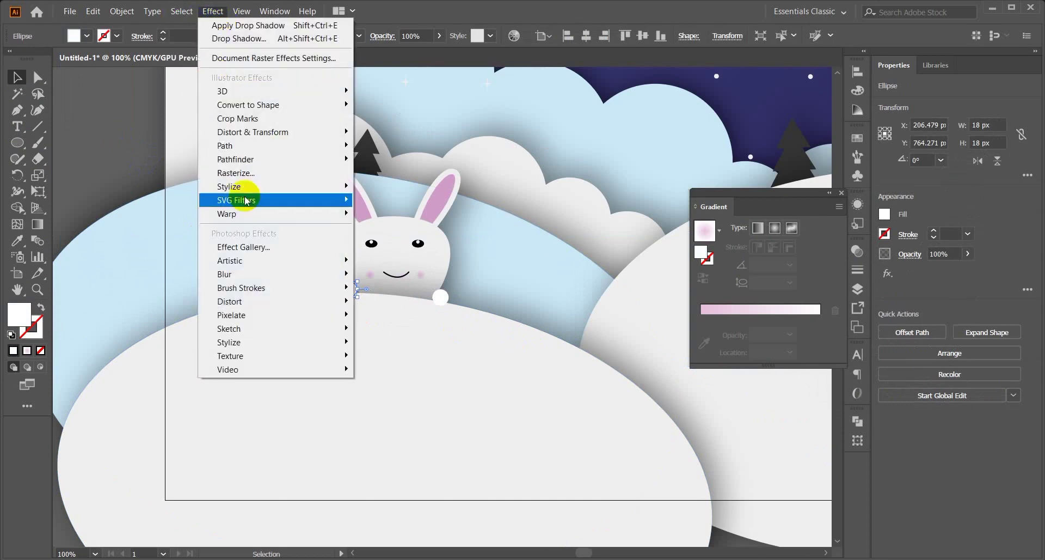
mouse_move(357, 185)
click(397, 185)
click(660, 338)
click(741, 338)
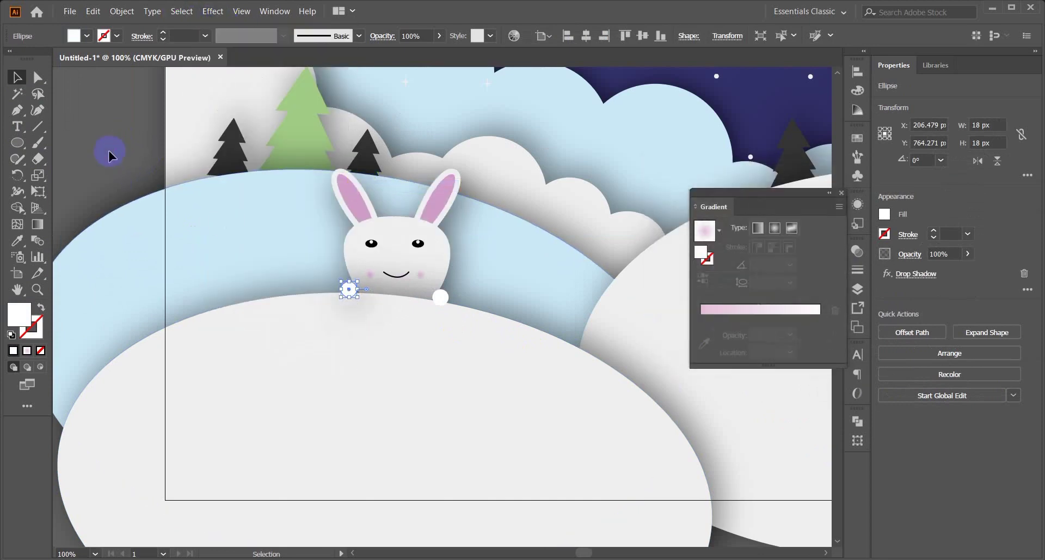
click(110, 152)
Apply the same drop shadow to the rabbit's right paw circle.
click(440, 296)
click(213, 11)
mouse_move(262, 184)
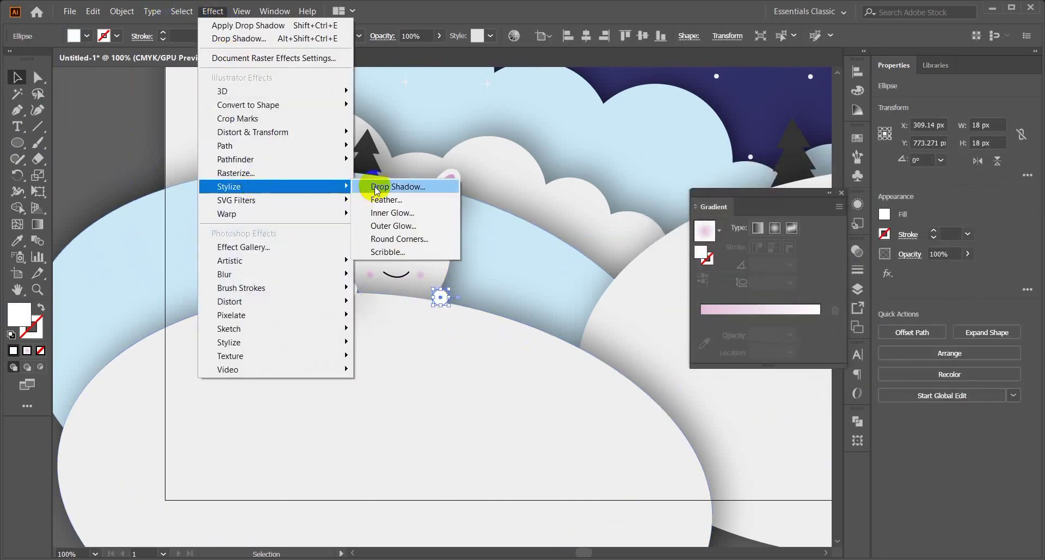
click(392, 183)
click(740, 338)
click(87, 113)
scroll(680, 211, up, 2)
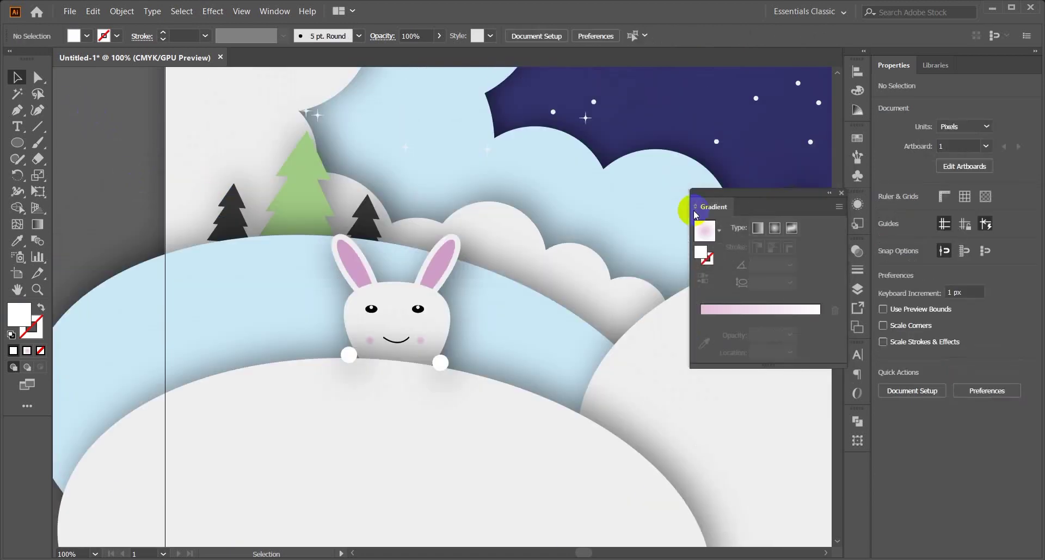
Move the floating Gradient panel and collapse it to an icon.
drag(829, 195, 748, 187)
click(749, 185)
scroll(133, 121, down, 1)
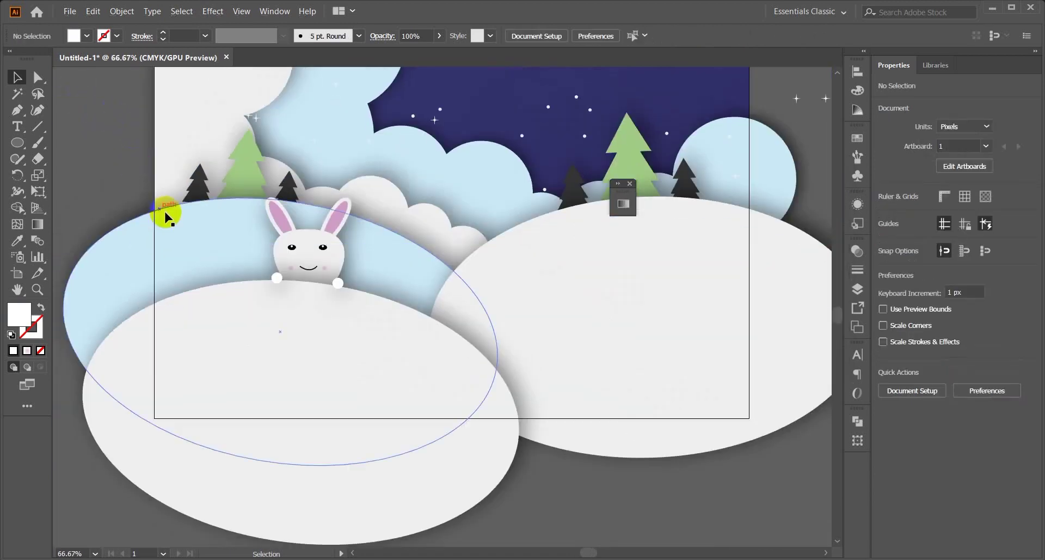
Select all artwork and remove the cloud parts above the artboard's upper edge with the Shape Builder tool.
scroll(166, 215, up, 5)
scroll(478, 198, right, 2)
scroll(479, 252, down, 2)
scroll(611, 334, down, 2)
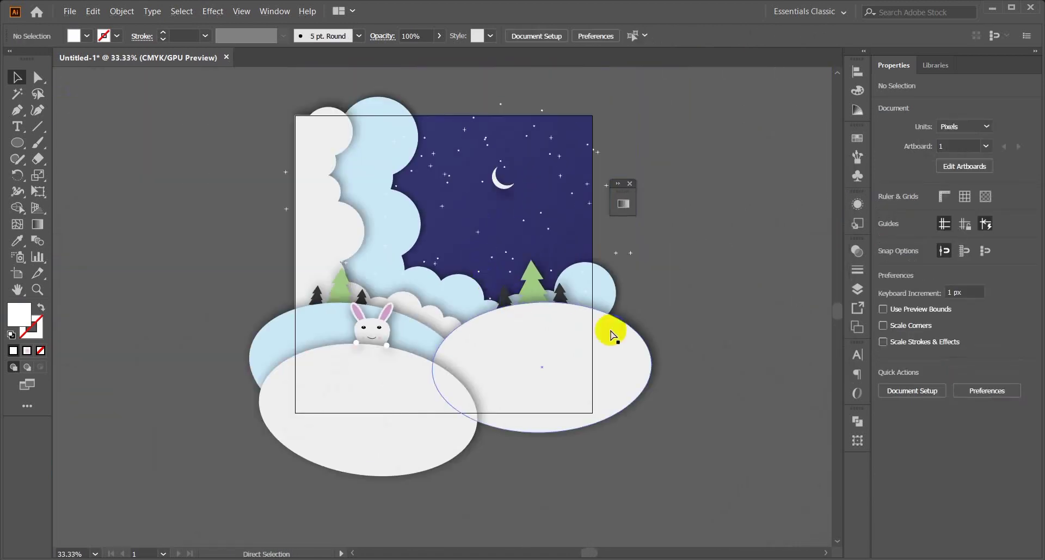
scroll(692, 315, down, 1)
scroll(704, 328, up, 2)
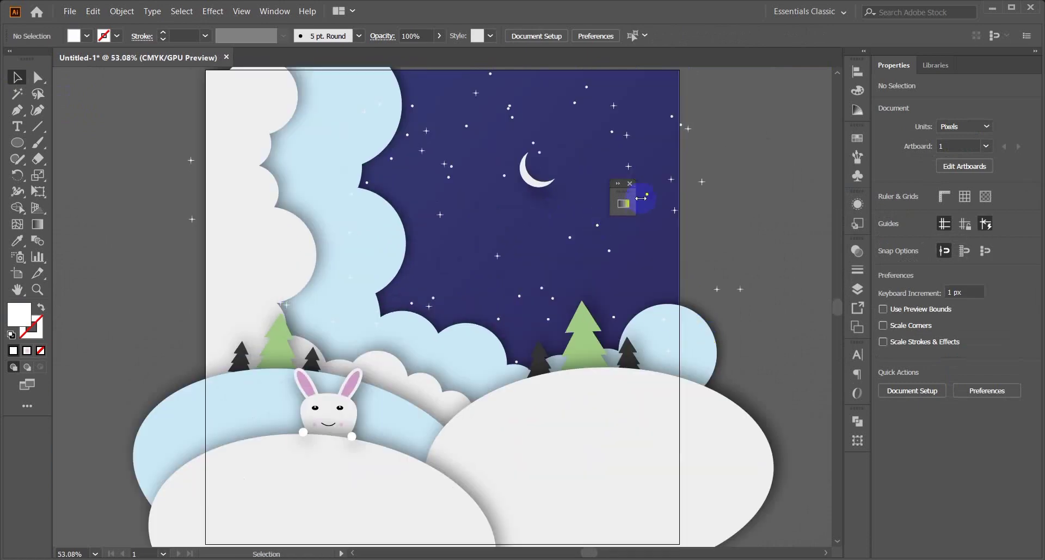
key(ctrl+a)
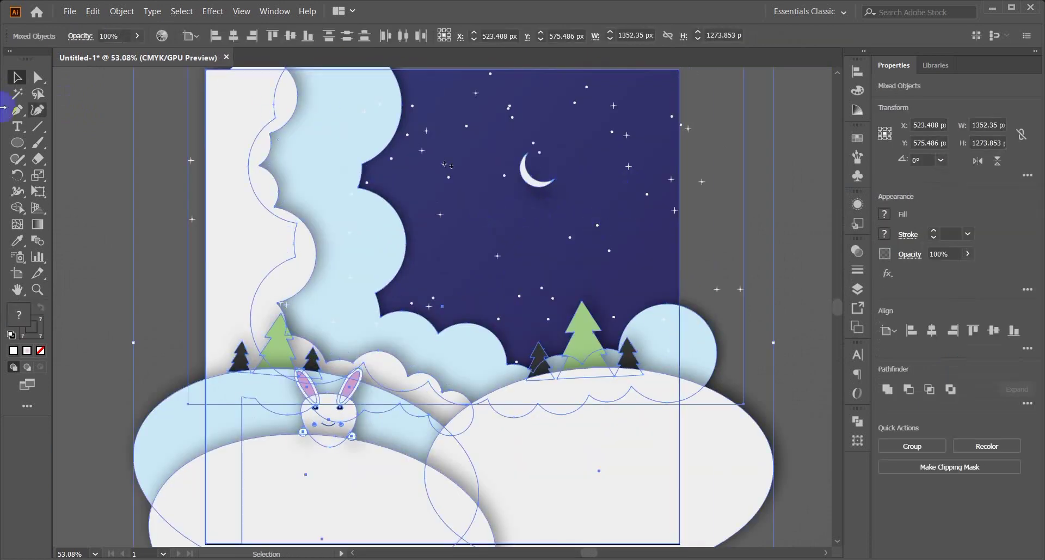
click(17, 208)
scroll(267, 125, up, 3)
scroll(266, 125, up, 4)
drag(777, 196, 267, 201)
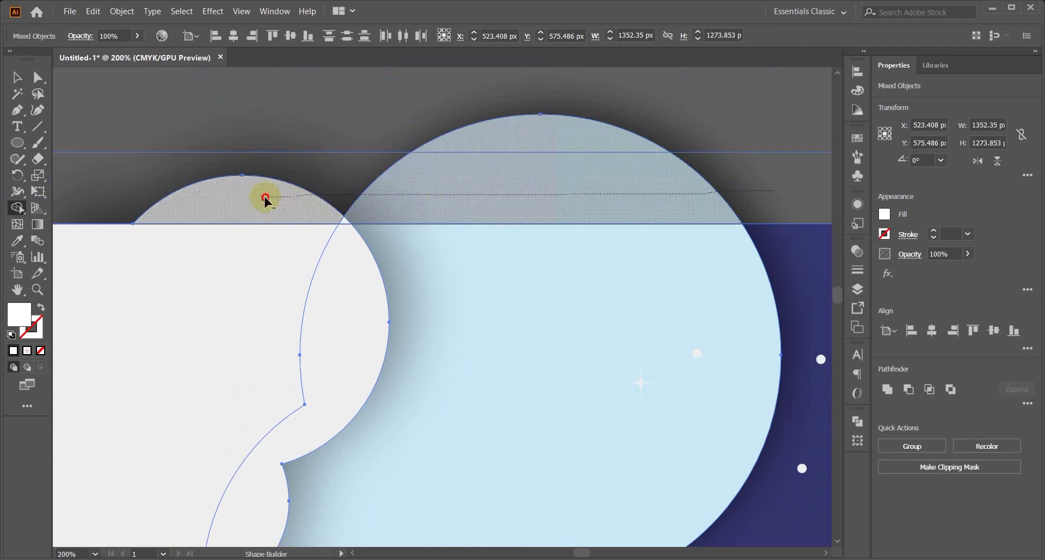
Remove the small leftover tip between the two clouds above the artboard's upper edge.
scroll(385, 177, down, 4)
scroll(380, 181, up, 8)
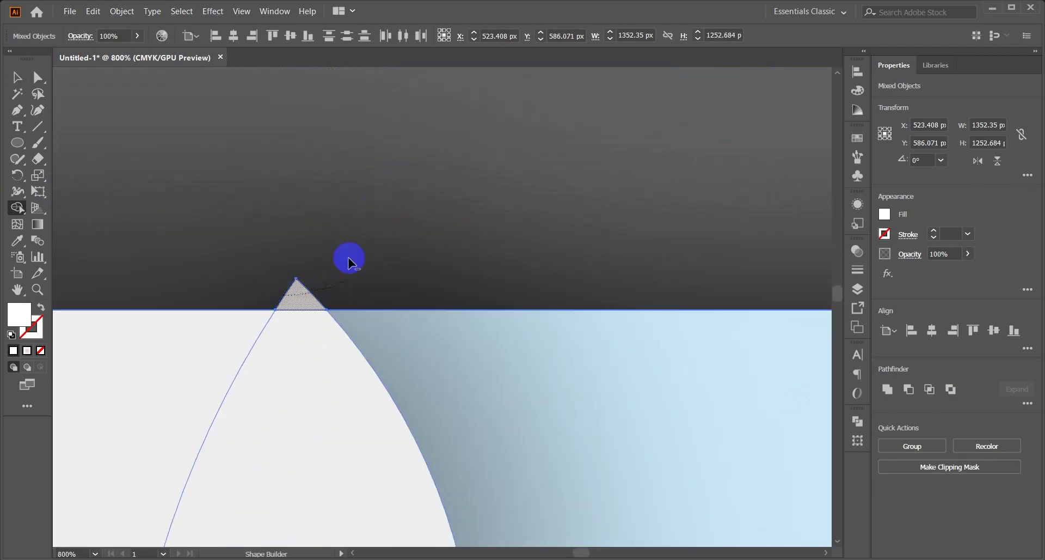
drag(349, 262, 387, 243)
Trim the two left hills where they extend past the artboard's left and lower edges with the Shape Builder tool.
scroll(387, 243, down, 7)
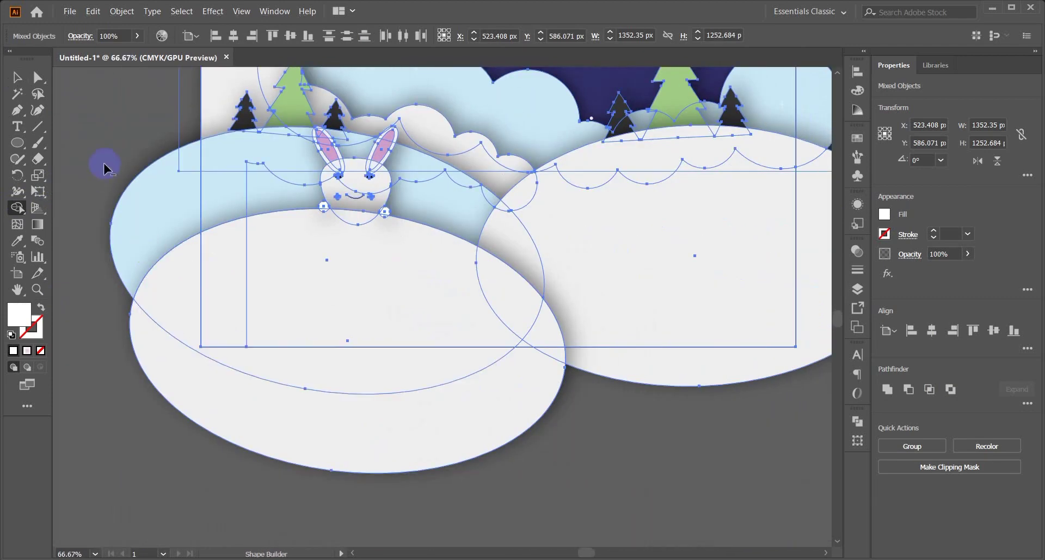
mouse_move(105, 168)
mouse_down()
mouse_move(198, 392)
mouse_move(337, 376)
mouse_move(185, 369)
mouse_up()
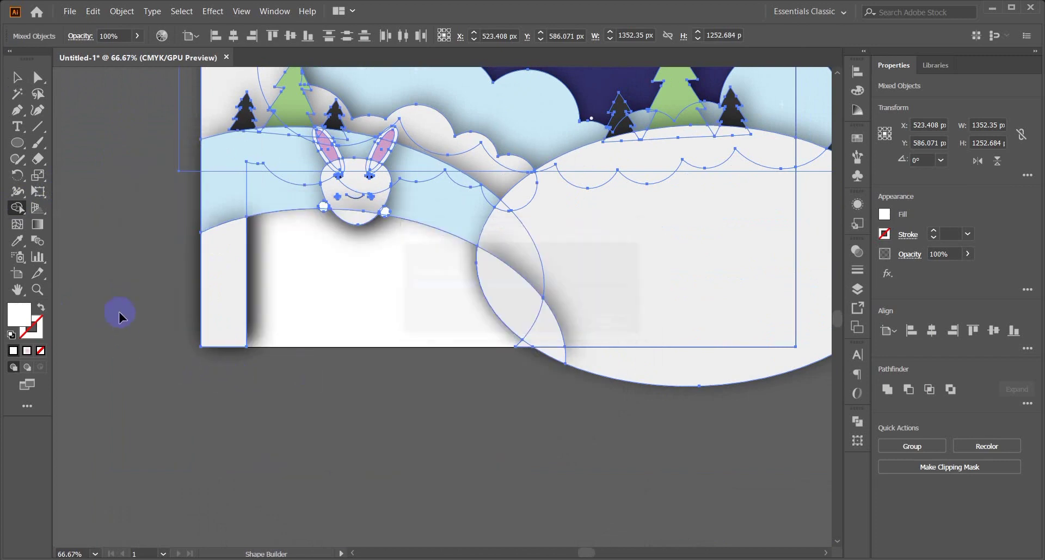
key(ctrl+z)
drag(139, 152, 161, 337)
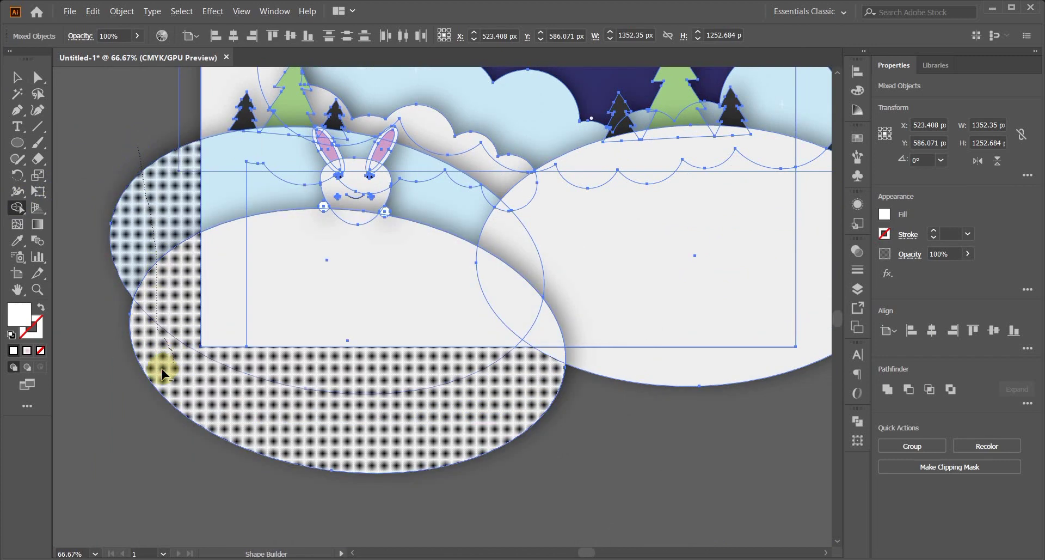
scroll(438, 433, down, 4)
scroll(438, 433, right, 13)
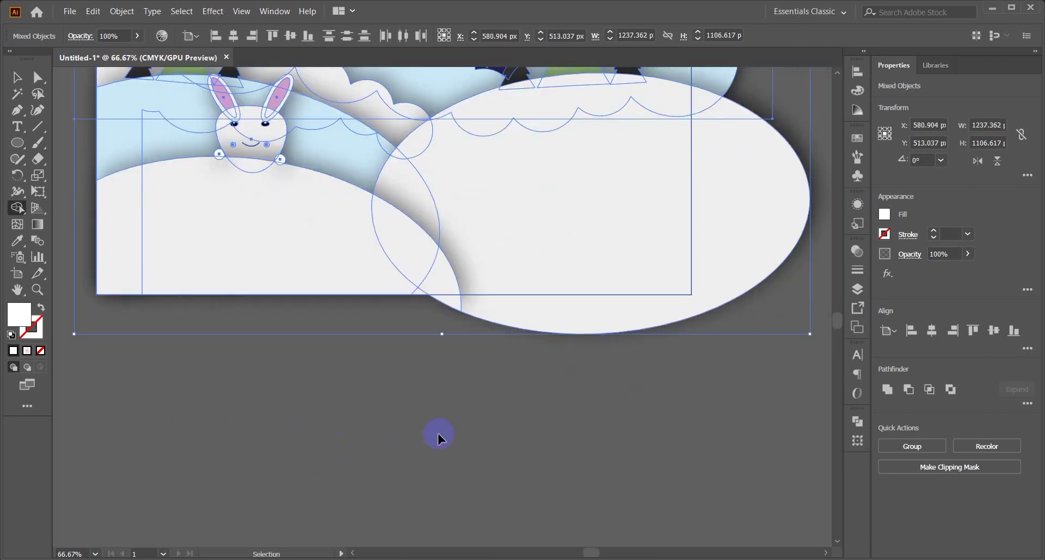
Trim the right hill and the light blue cloud where they extend past the artboard's lower and right edges with the Shape Builder tool, and deselect.
scroll(425, 425, up, 5)
drag(356, 382, 484, 384)
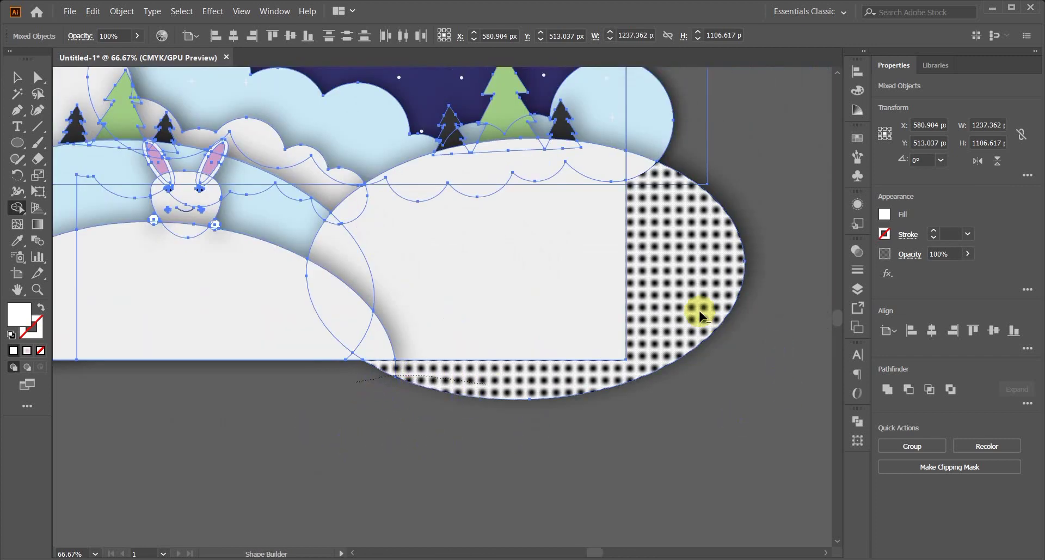
drag(702, 316, 695, 310)
scroll(687, 318, up, 5)
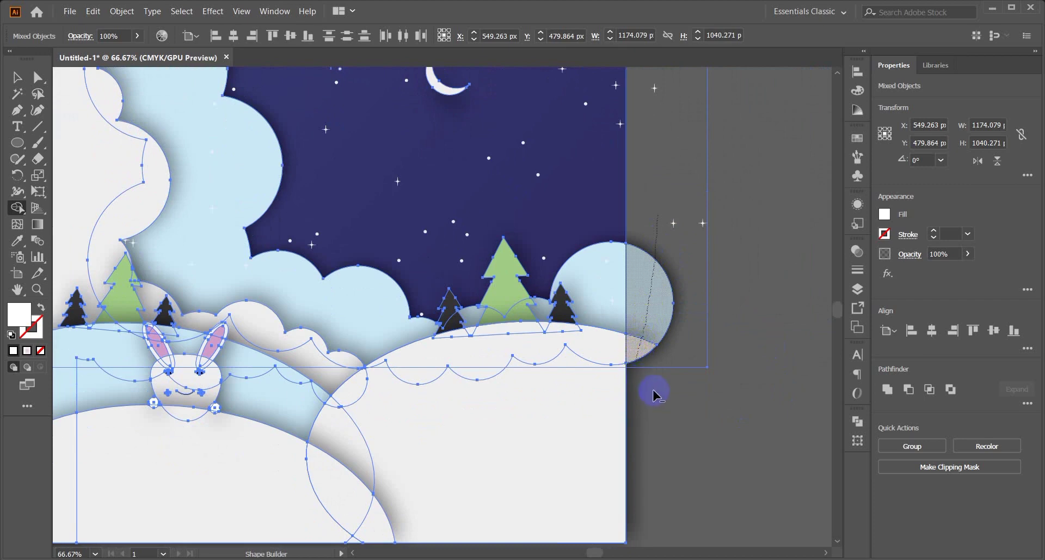
drag(653, 395, 654, 398)
scroll(653, 402, down, 6)
scroll(566, 404, down, 2)
click(18, 77)
click(172, 191)
scroll(174, 193, up, 2)
scroll(174, 193, right, 1)
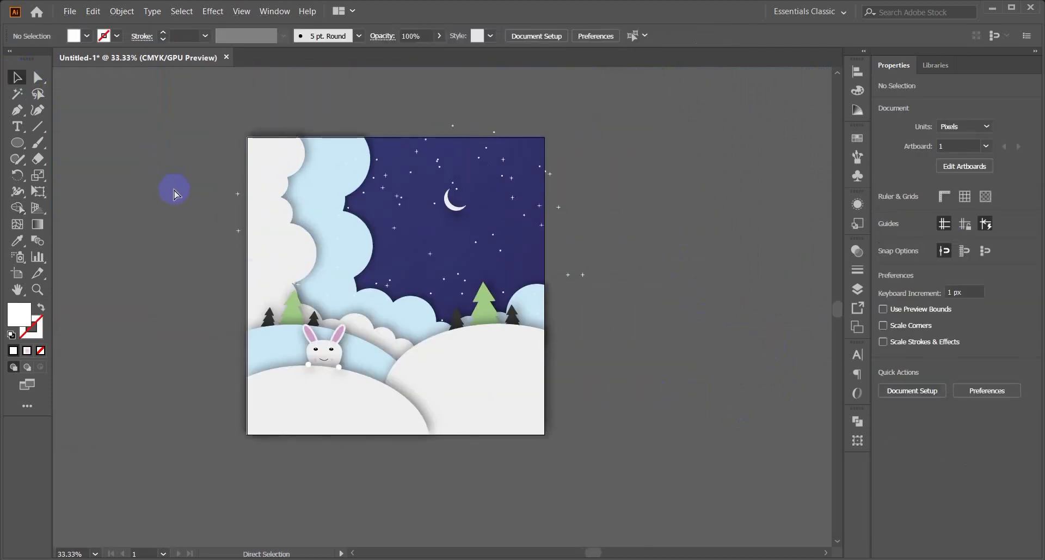
key(ctrl+0)
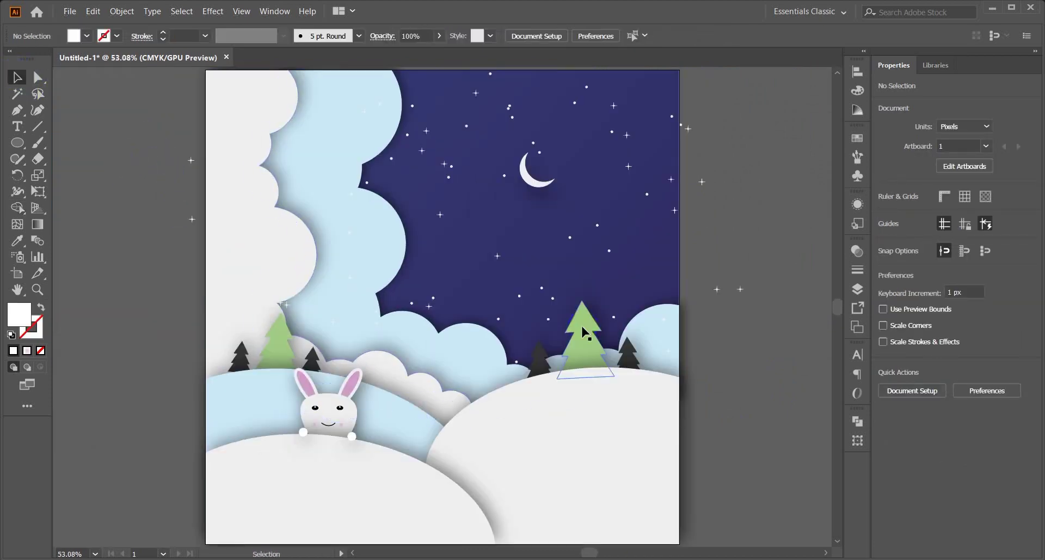
Recolor the starting stop of the night sky's linear gradient to a medium blue.
click(532, 238)
double_click(38, 225)
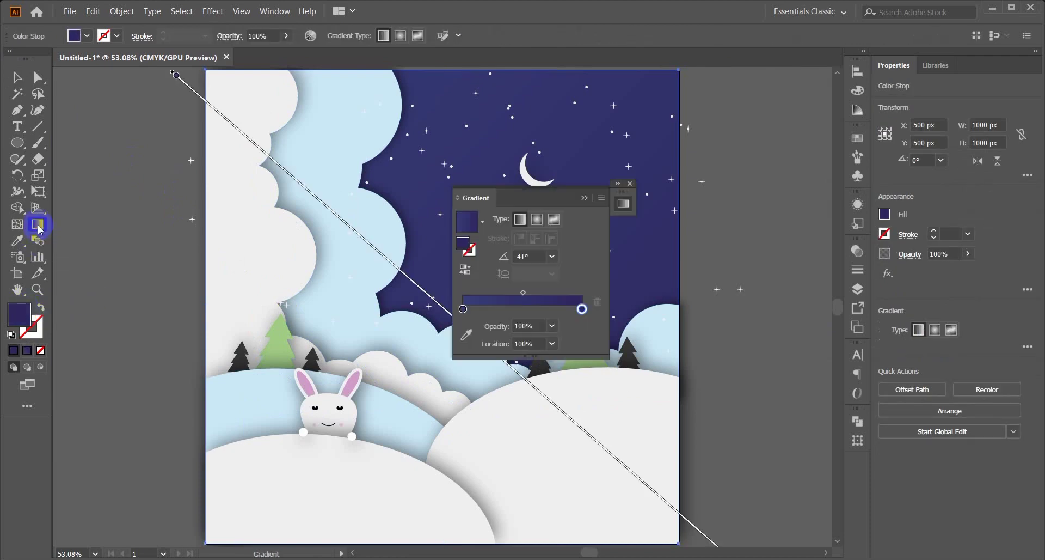
drag(498, 206, 735, 205)
double_click(683, 260)
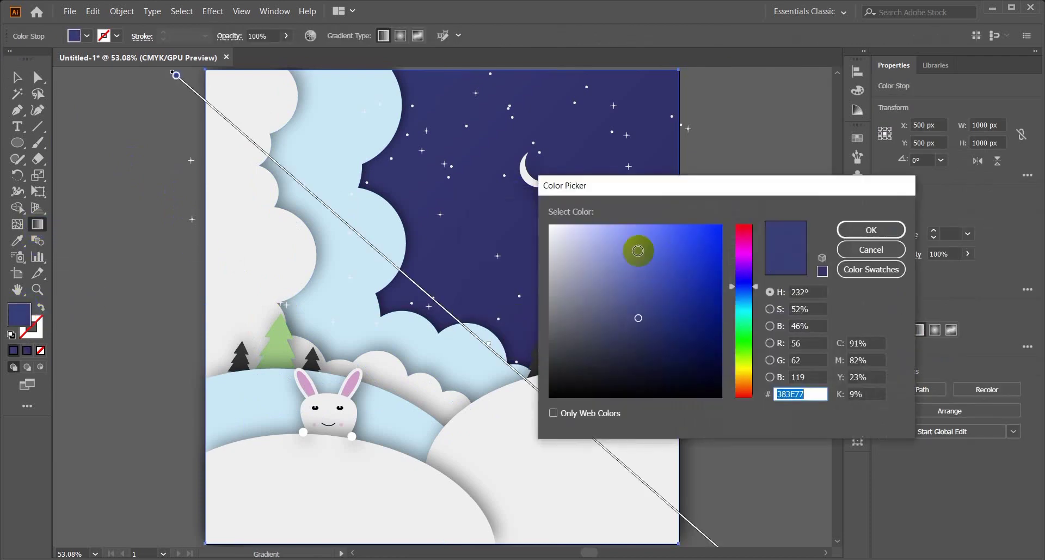
click(633, 239)
click(849, 227)
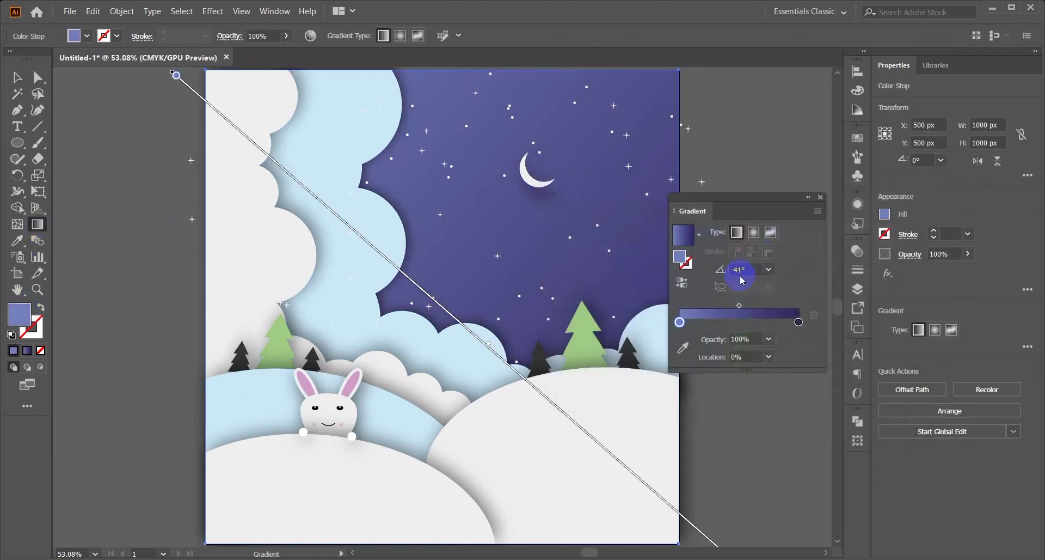
double_click(683, 261)
click(670, 233)
click(861, 231)
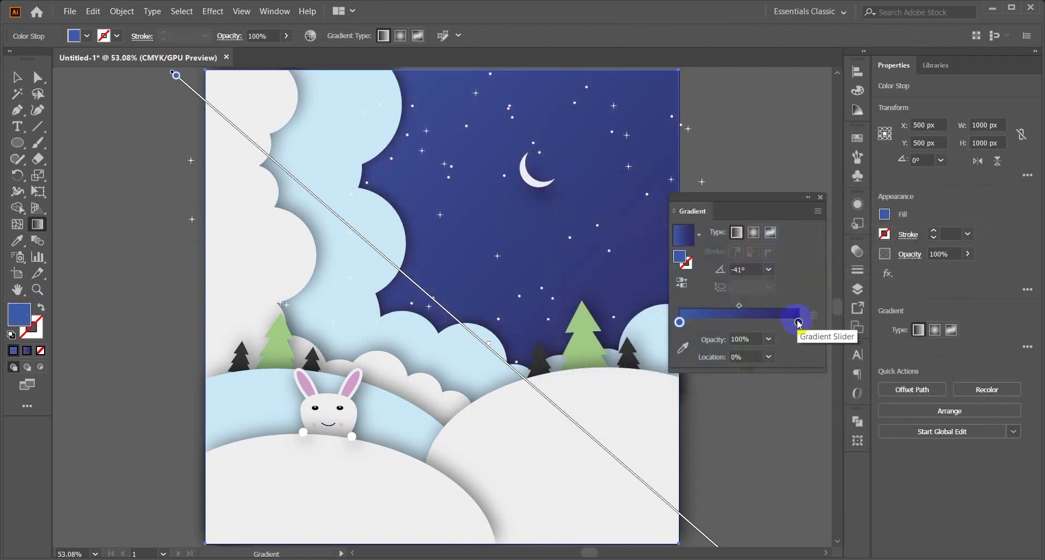
Set the end stop of the sky gradient to #3B2CC6 and collapse the Gradient panel.
double_click(683, 261)
drag(665, 236, 684, 263)
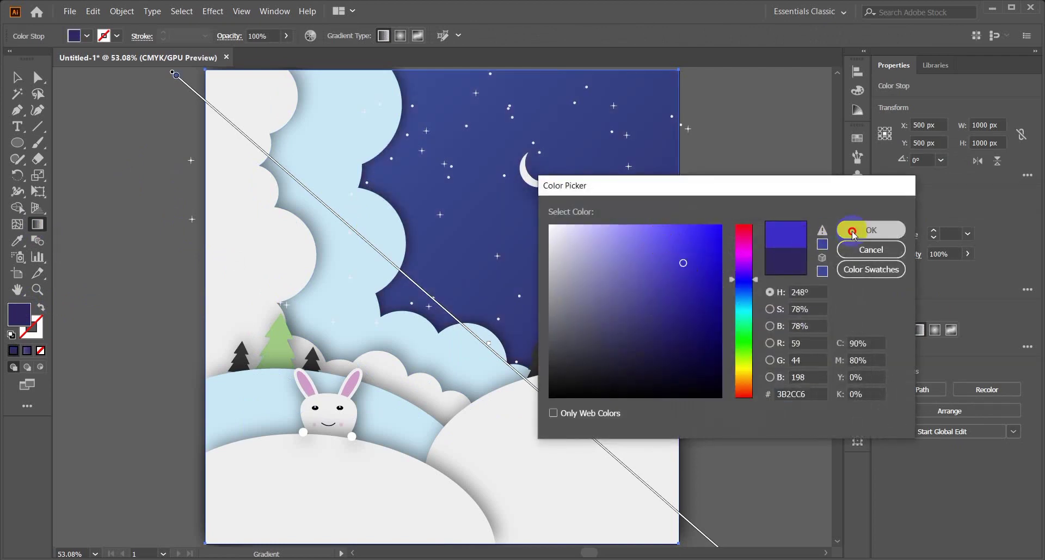
click(854, 233)
click(810, 198)
Redraw the sky gradient diagonally from beyond the artboard's upper-left corner to beyond its lower-right corner, and deselect.
drag(280, 93, 440, 217)
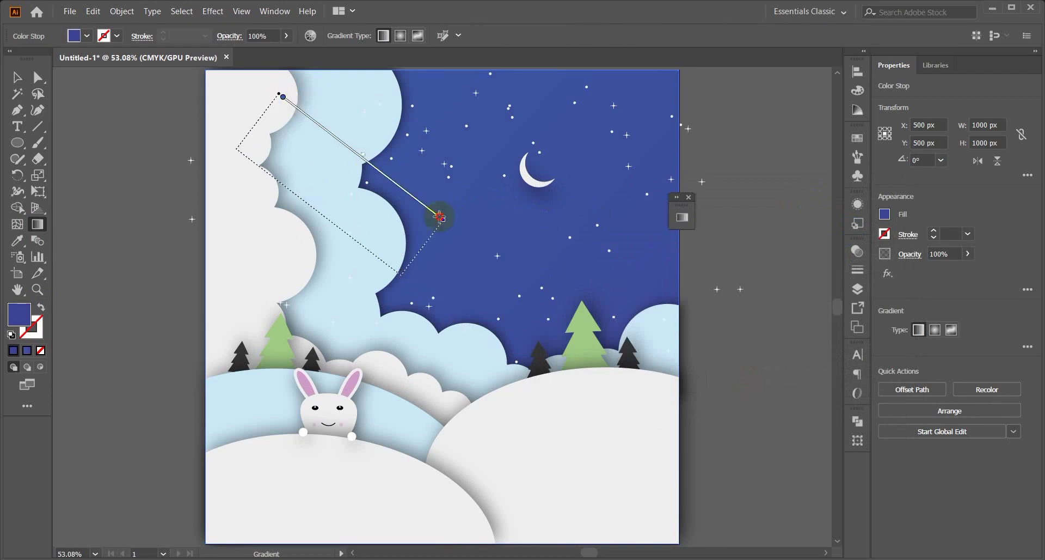
drag(234, 149, 545, 381)
scroll(584, 328, down, 2)
scroll(584, 328, right, 2)
drag(249, 84, 359, 214)
drag(227, 108, 440, 325)
drag(220, 147, 661, 500)
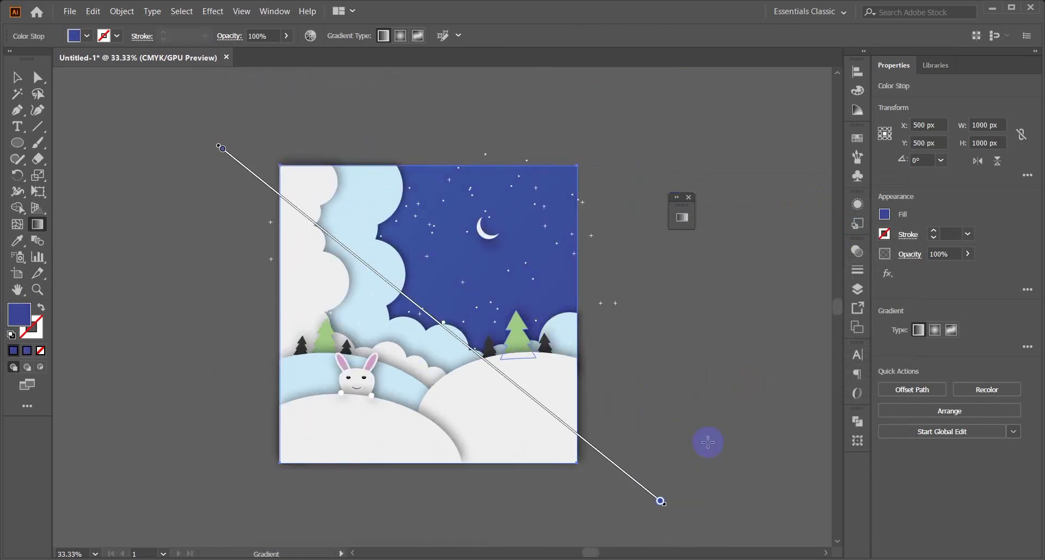
click(17, 77)
click(366, 132)
key(ctrl+0)
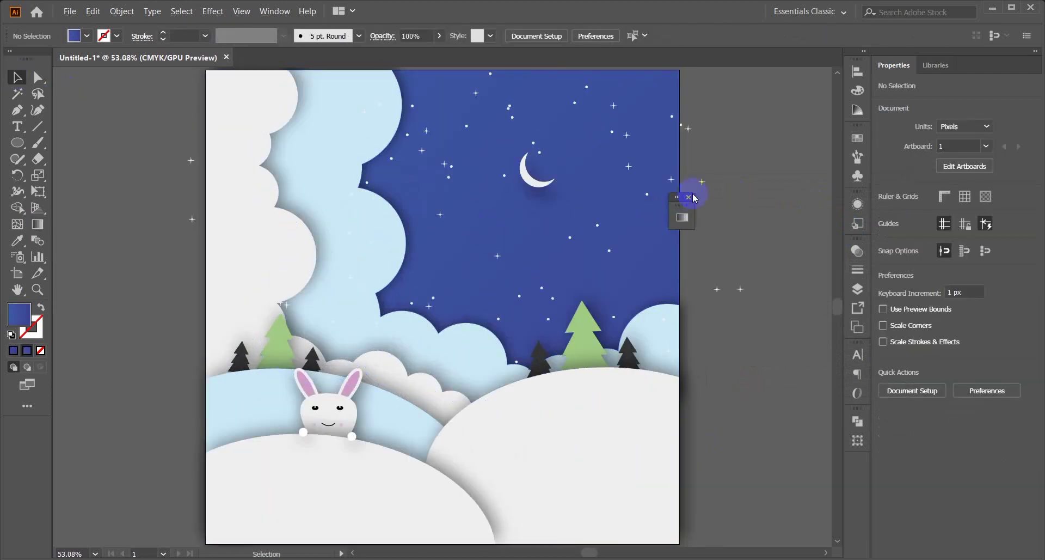
Set the crescent moon's drop shadow to 82% opacity, X offset 21 px, Y offset -10 px and blur 17 px.
click(534, 177)
click(858, 251)
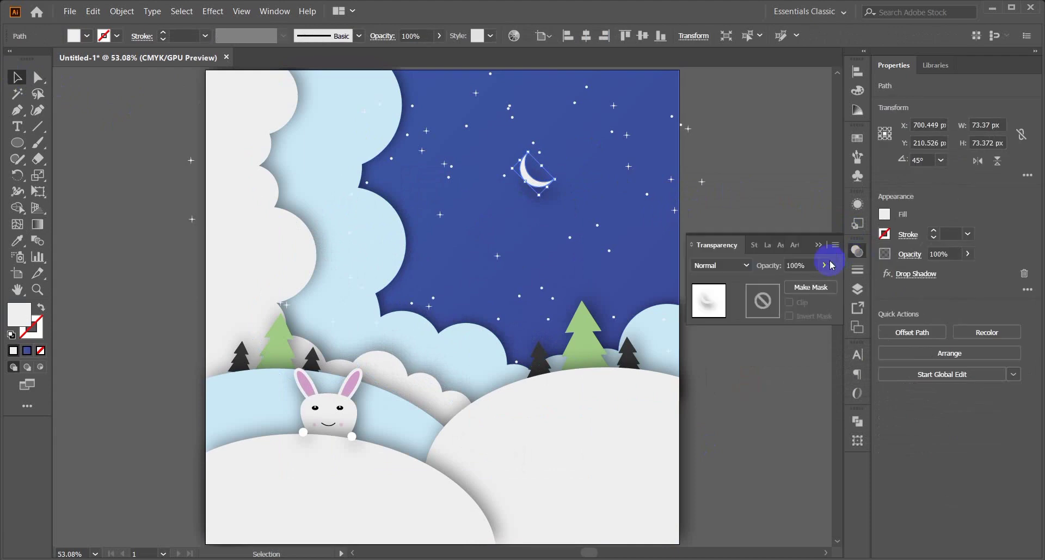
click(752, 246)
click(752, 243)
click(785, 244)
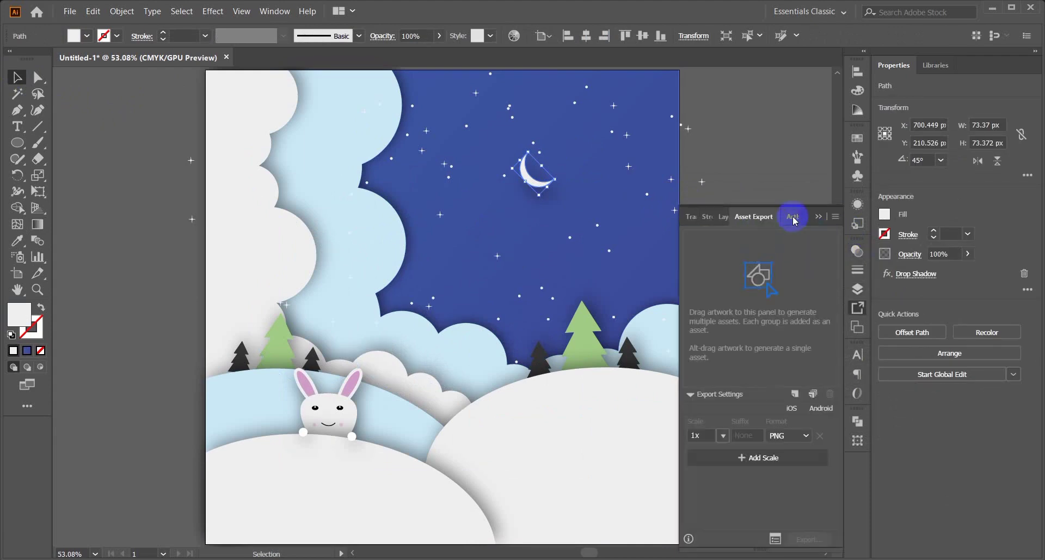
click(794, 220)
click(818, 241)
click(858, 203)
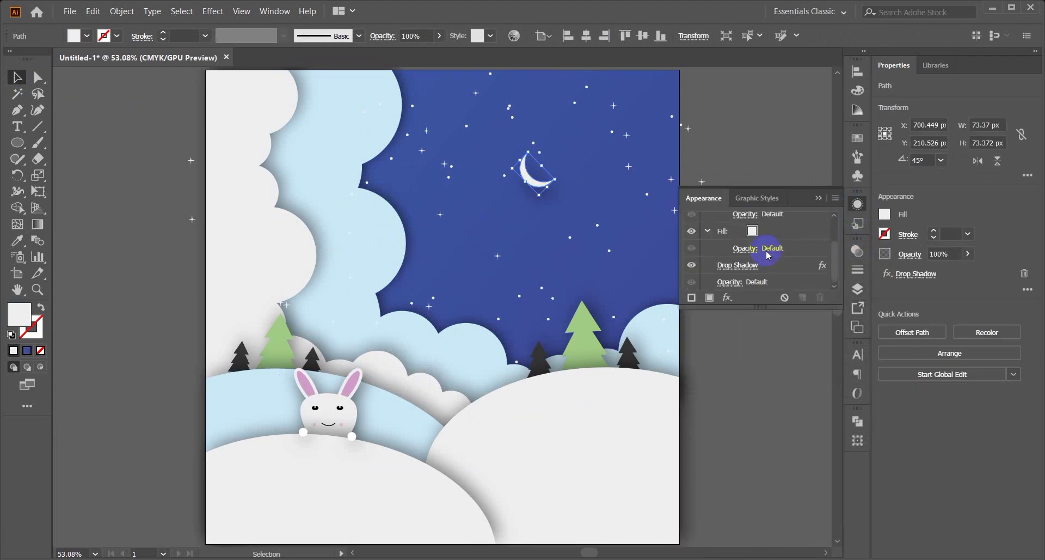
click(747, 270)
drag(730, 168, 741, 124)
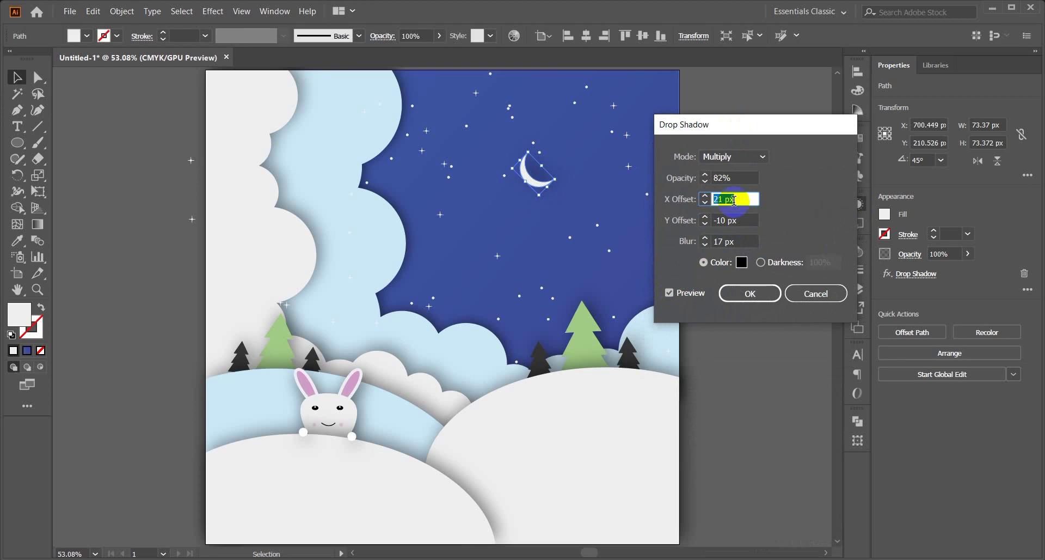
click(751, 293)
click(751, 329)
click(819, 198)
click(739, 256)
scroll(739, 255, up, 1)
scroll(741, 254, right, 1)
click(780, 246)
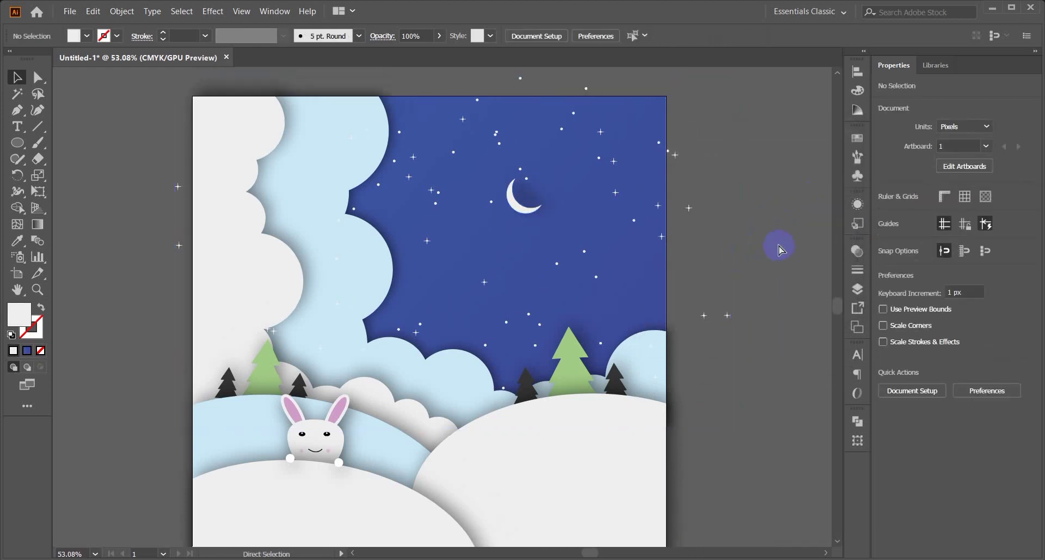
scroll(780, 248, down, 1)
scroll(780, 249, left, 1)
Create a rectangle 1000 px wide and 1000 px high.
drag(18, 143, 66, 140)
click(429, 209)
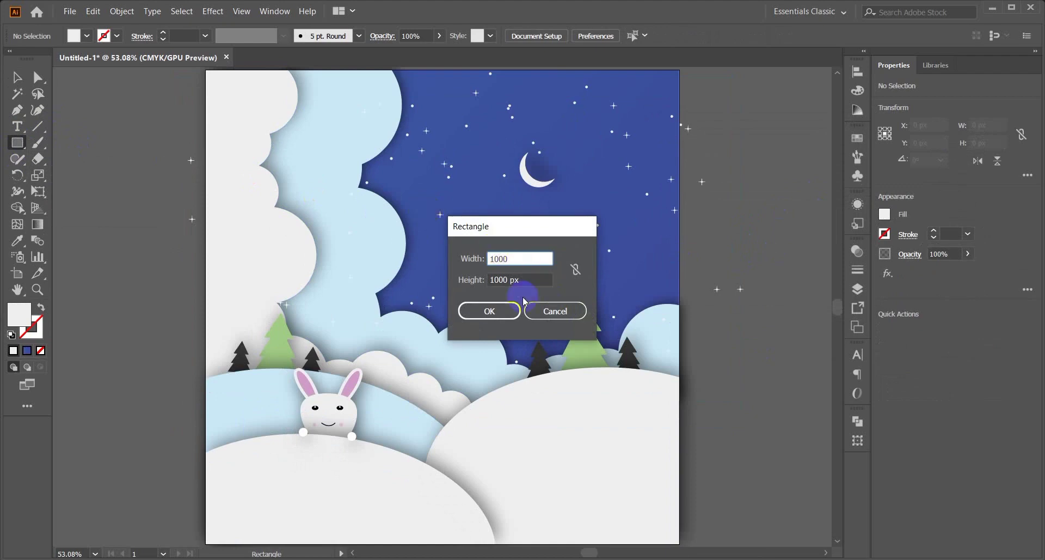
click(517, 305)
Center the new square horizontally and vertically on the artboard.
click(18, 77)
click(77, 106)
click(777, 256)
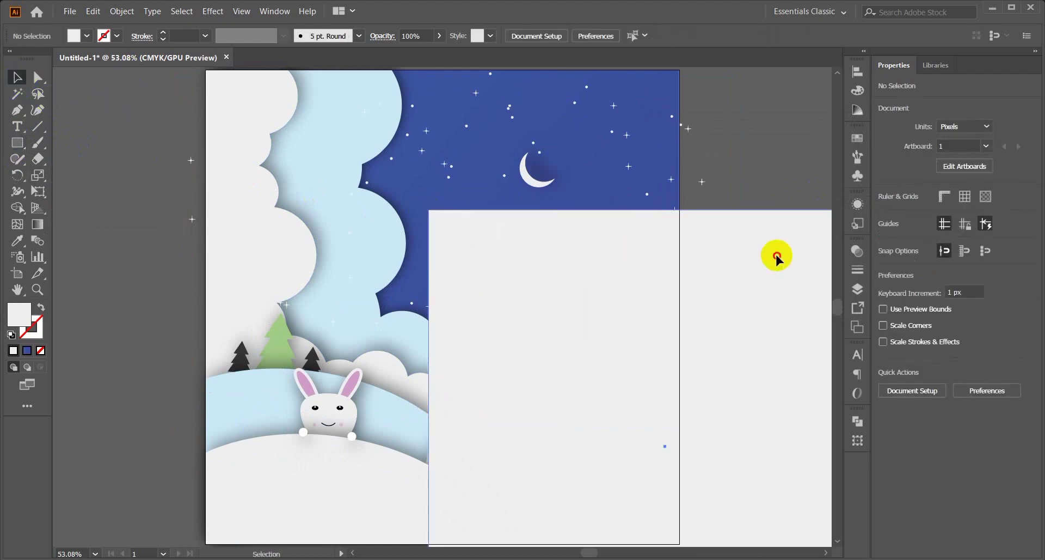
click(586, 36)
click(643, 36)
click(687, 158)
Draw a circle from the square's center, slightly smaller than the square.
drag(18, 143, 77, 172)
scroll(412, 275, down, 2)
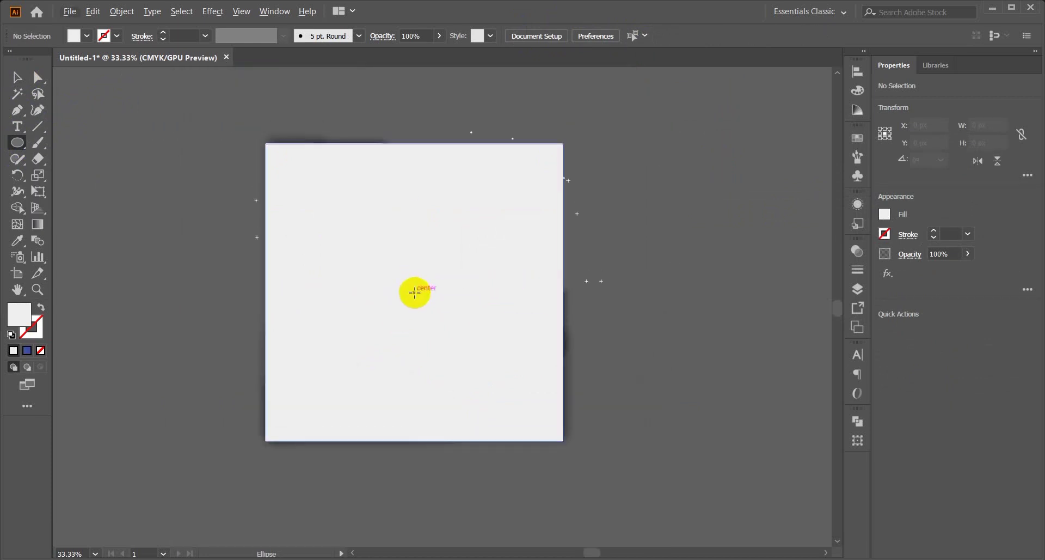
drag(415, 295, 514, 424)
click(239, 143)
Cut the circle out of the square with Pathfinder Exclude to make a round window onto the scene.
click(367, 196)
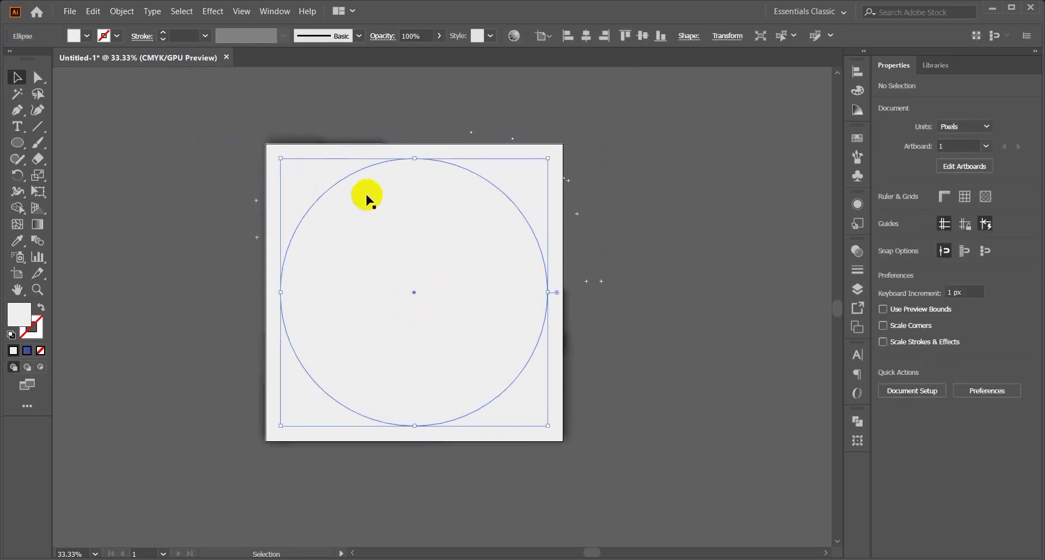
click(217, 150)
click(279, 163)
shift+click(391, 224)
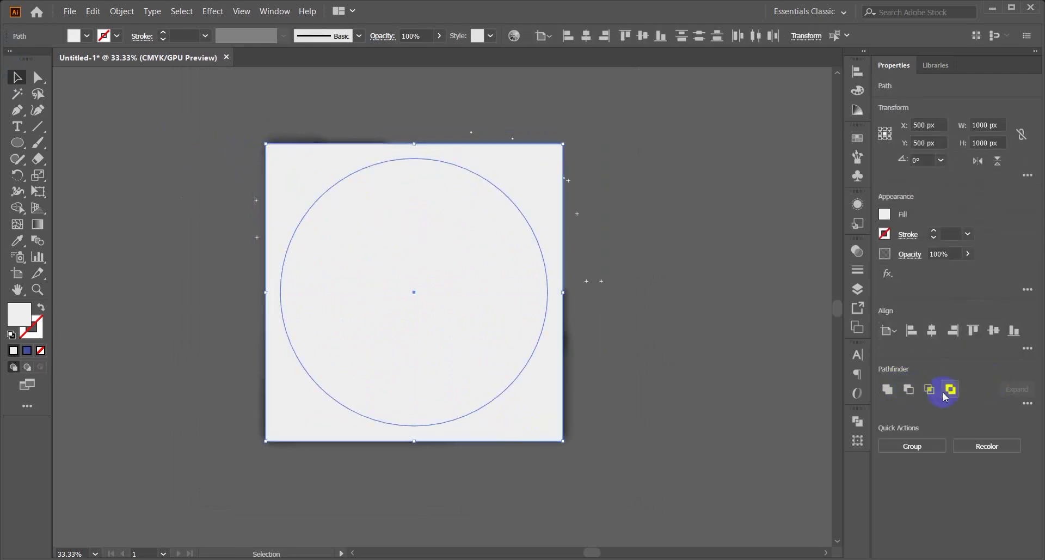
click(950, 389)
click(663, 300)
Start a Drop Shadow effect on the frame with the round opening and turn on its preview.
click(530, 183)
click(211, 12)
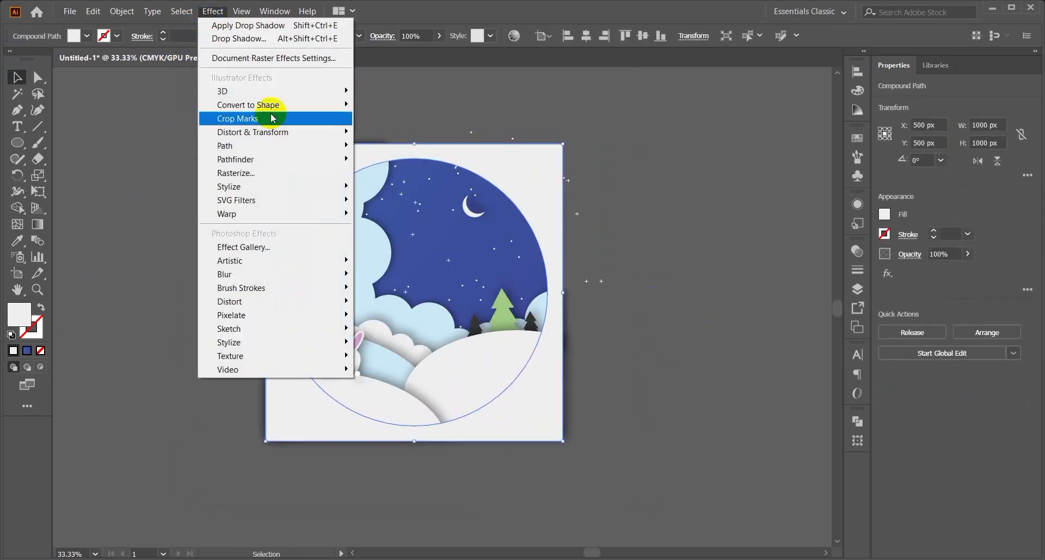
mouse_move(261, 186)
click(380, 183)
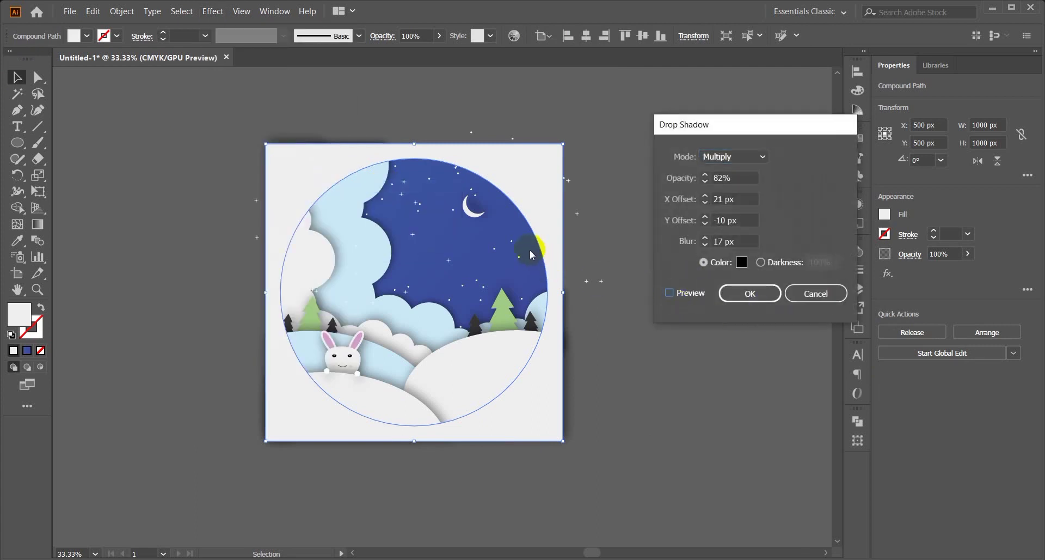
key(alt+p)
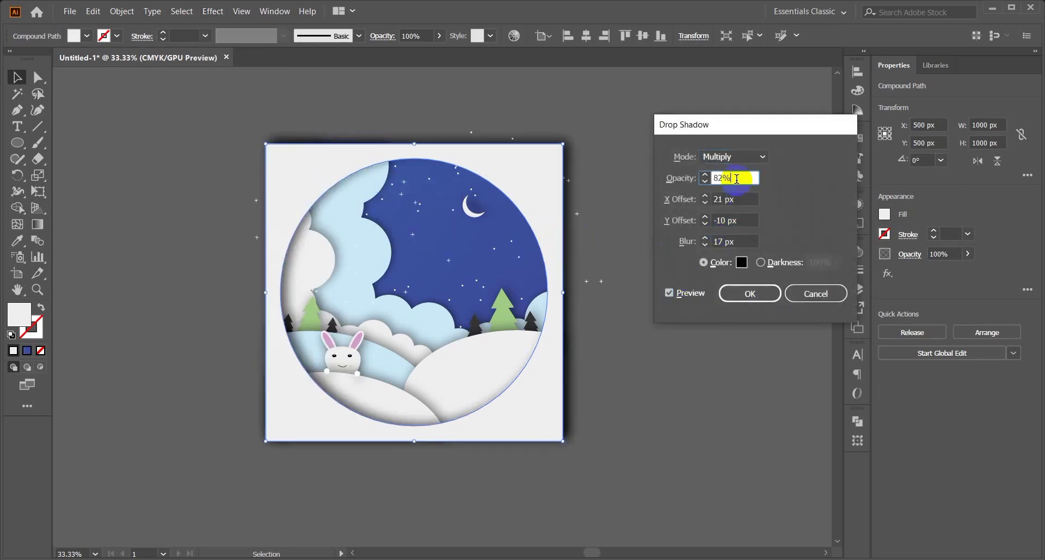
Set the frame's shadow opacity to 87% and its Y offset to 6 px.
click(743, 220)
key(Down)
key(Down)
key(Down)
key(Down)
key(Down)
key(Down)
key(Down)
key(Down)
key(Down)
key(Down)
key(Down)
key(Down)
key(Down)
key(Down)
key(Down)
key(Down)
key(Down)
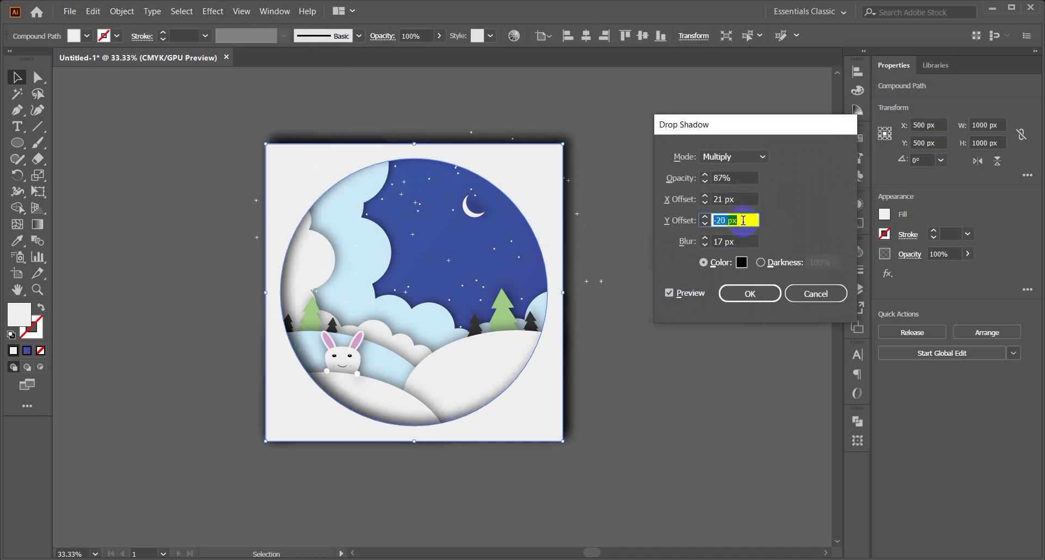
key(shift+Down)
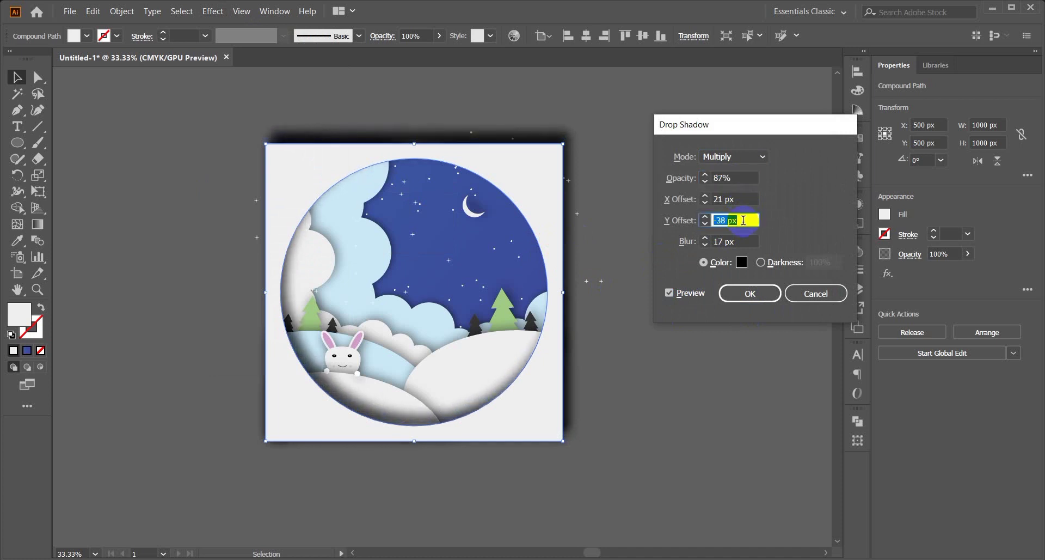
key(Up)
key(Up)
key(Up)
key(Up)
key(Up)
key(Up)
key(Up)
key(Up)
key(Up)
key(Up)
key(Up)
key(Up)
key(Up)
key(Up)
key(Up)
key(Up)
key(Up)
key(Up)
key(Up)
key(Up)
key(Up)
key(Up)
key(Up)
key(Up)
key(Up)
key(Up)
key(Up)
key(Up)
key(Up)
key(Up)
key(Up)
key(Up)
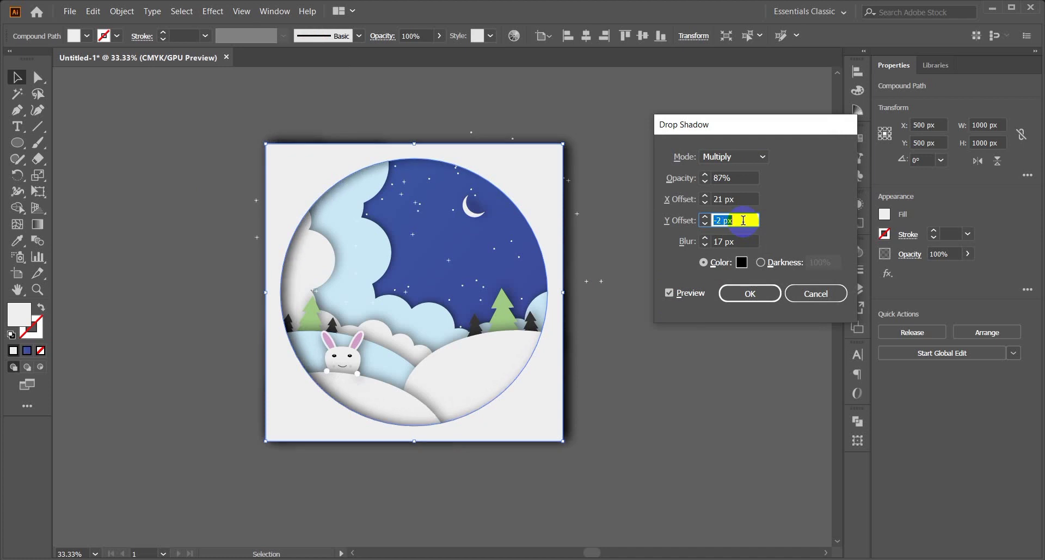
key(Up)
key(Up)
key(Up)
key(Up)
key(Up)
key(Up)
key(Up)
Set the frame shadow's X offset to 1 px, apply the effect and deselect the frame.
click(742, 200)
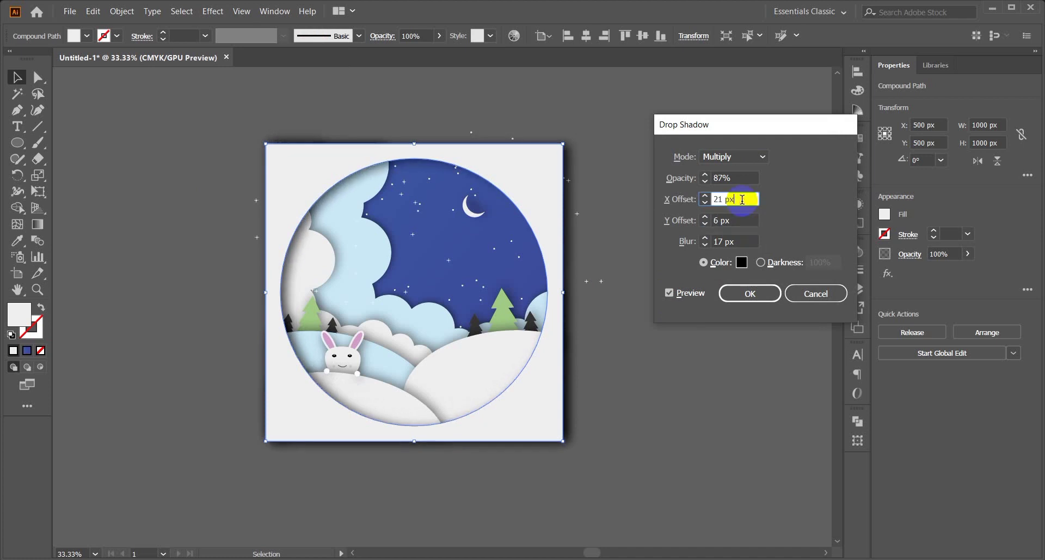
key(Up)
key(Up)
key(Up)
key(Up)
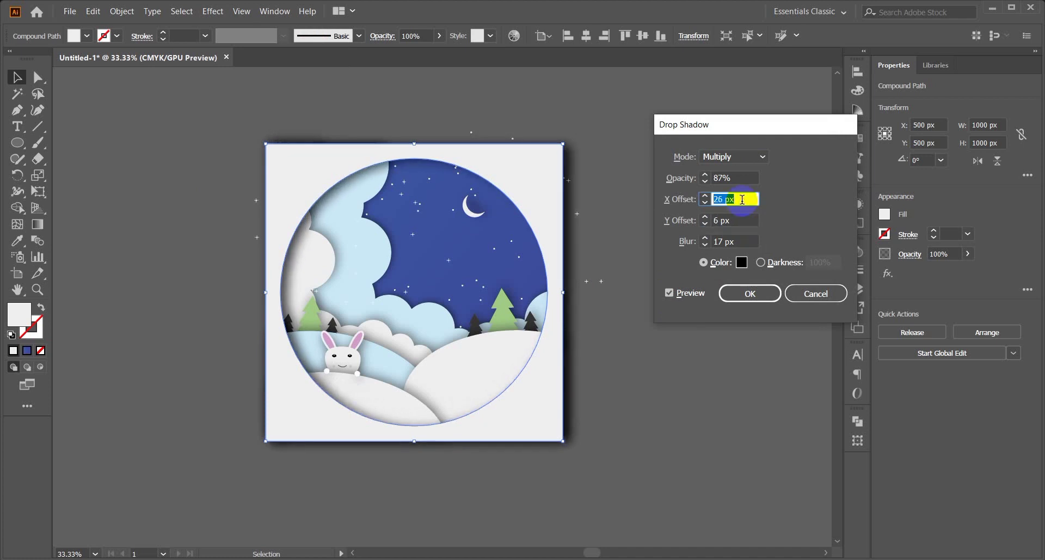
key(Up)
key(Up)
key(Up)
key(Up)
key(shift+Down)
key(shift+Down)
key(shift+Down)
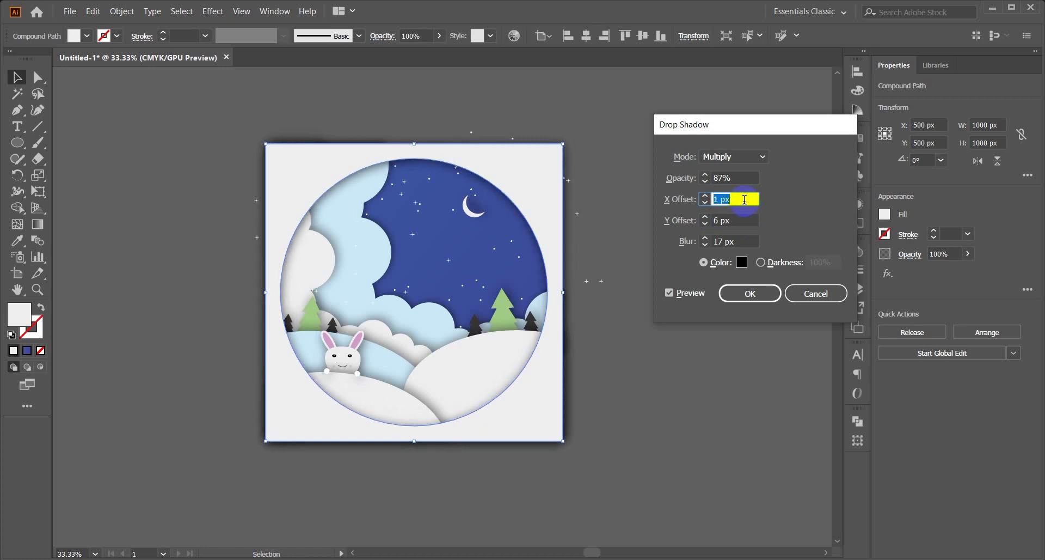
key(Return)
click(675, 271)
scroll(511, 249, up, 5)
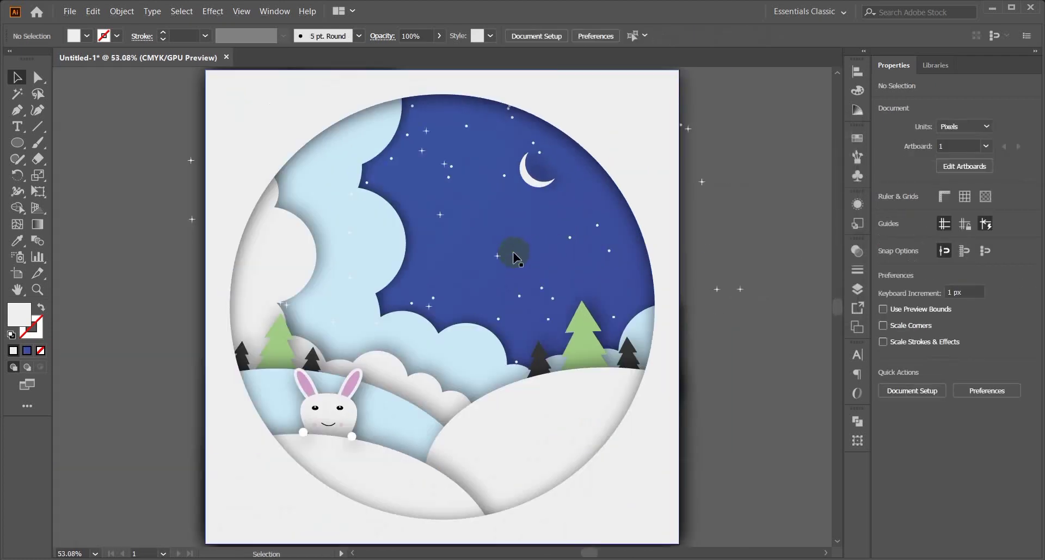
Reopen the frame's Drop Shadow effect for editing and set its Y offset to 4 px.
click(620, 96)
click(856, 250)
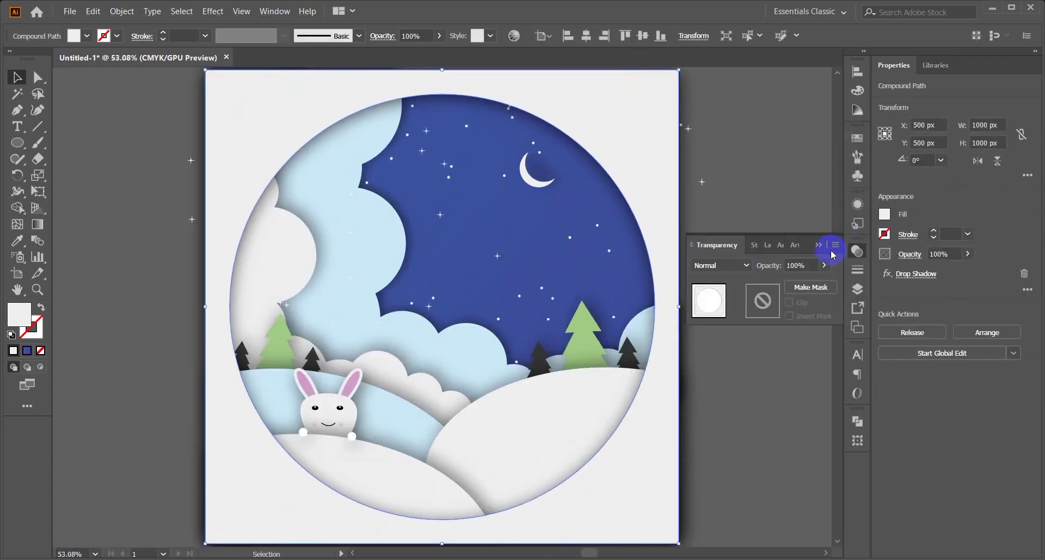
click(858, 205)
double_click(746, 263)
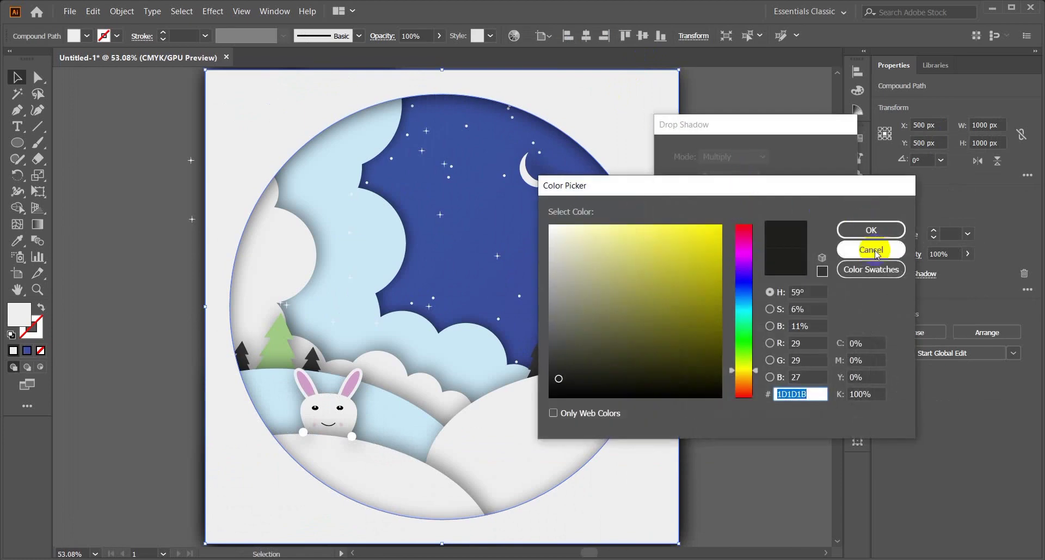
click(874, 249)
drag(759, 129, 788, 118)
scroll(764, 210, down, 2)
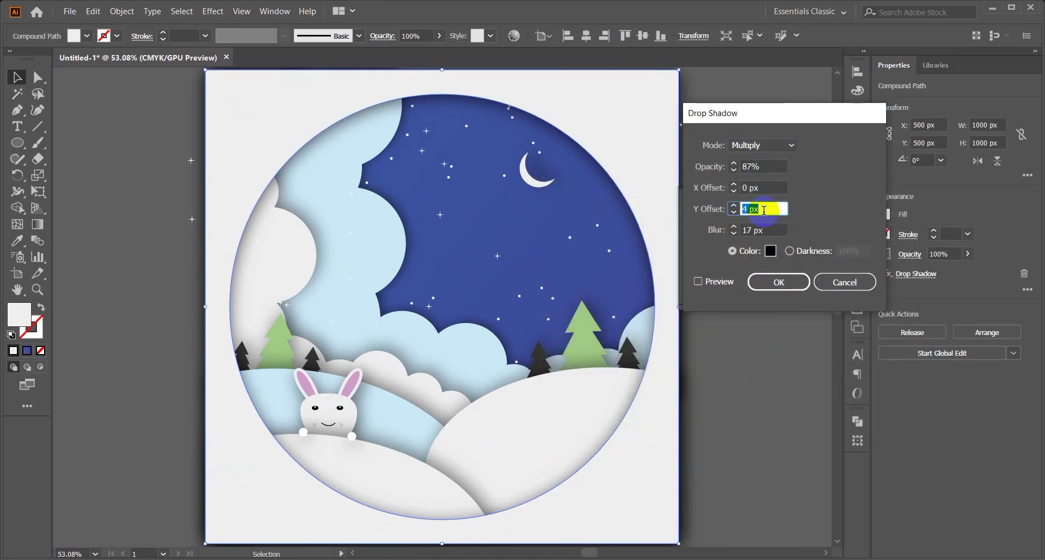
Turn on the effect preview and pick black as the frame's shadow colour.
click(785, 280)
click(772, 250)
click(551, 392)
click(864, 231)
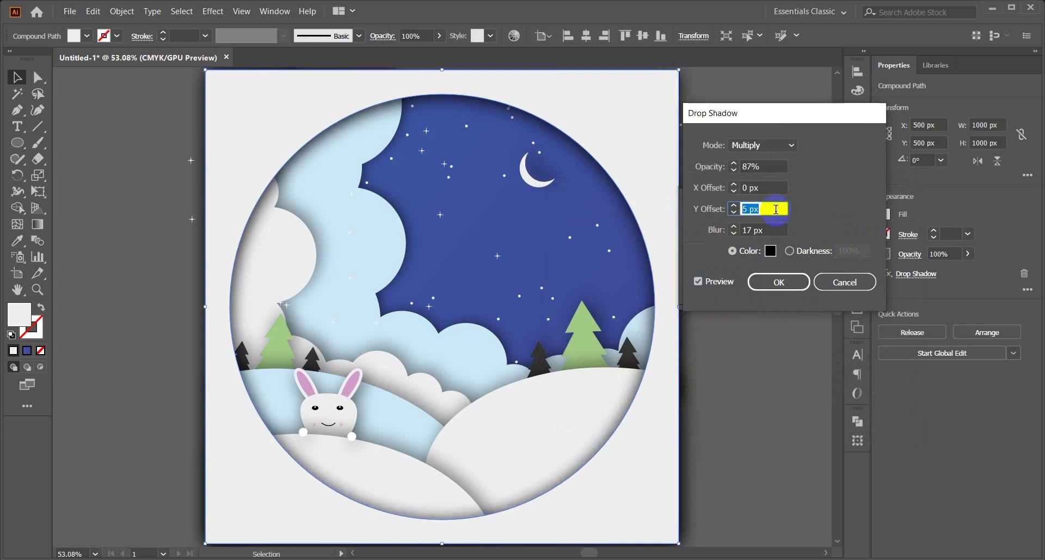
Lower the frame shadow's Y offset and apply the edited effect.
key(Down)
key(Down)
key(Down)
key(Down)
click(779, 281)
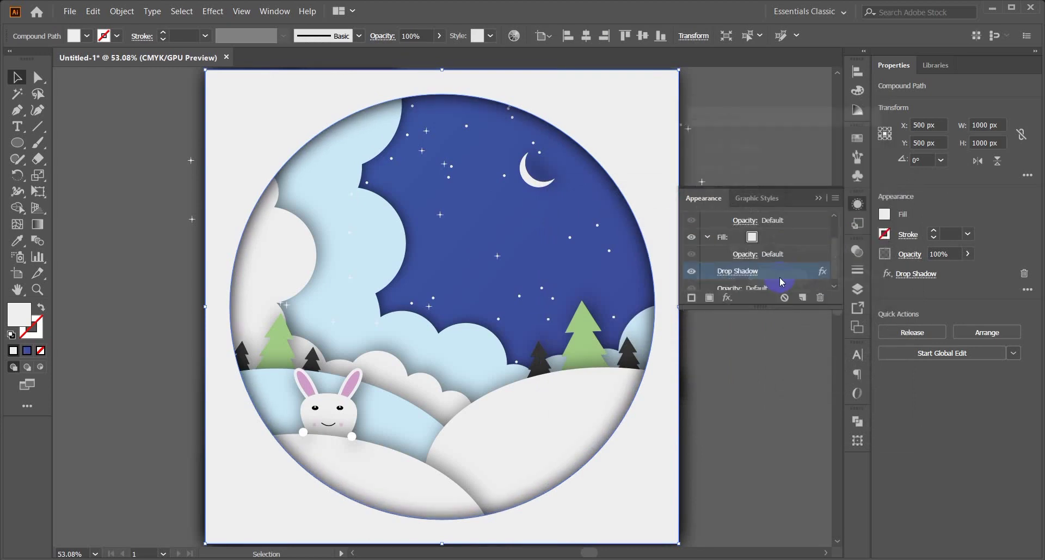
click(823, 204)
Recolour the frame with a neutral light grey fill (#D3D3D3) and deselect it.
double_click(18, 312)
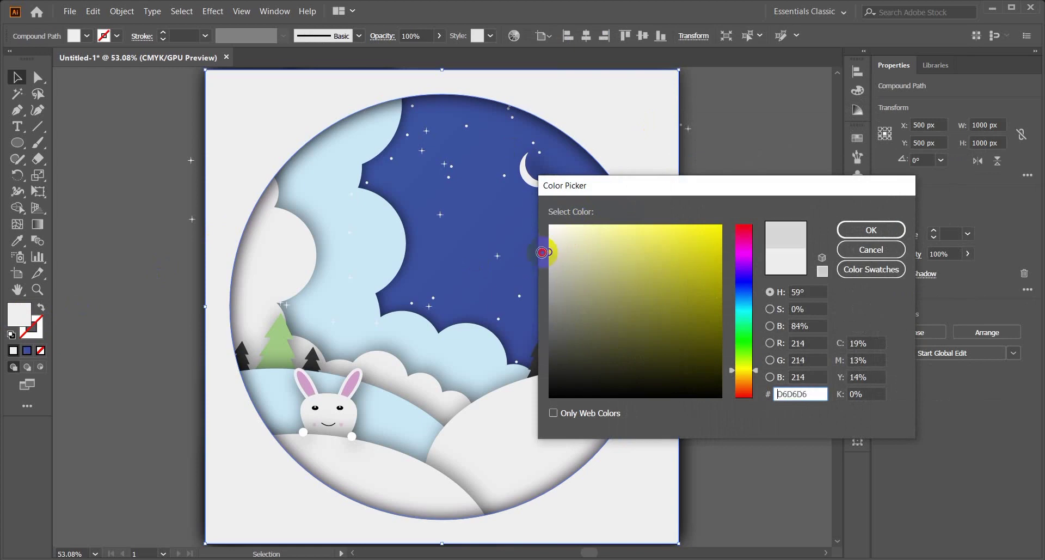
click(871, 229)
click(740, 124)
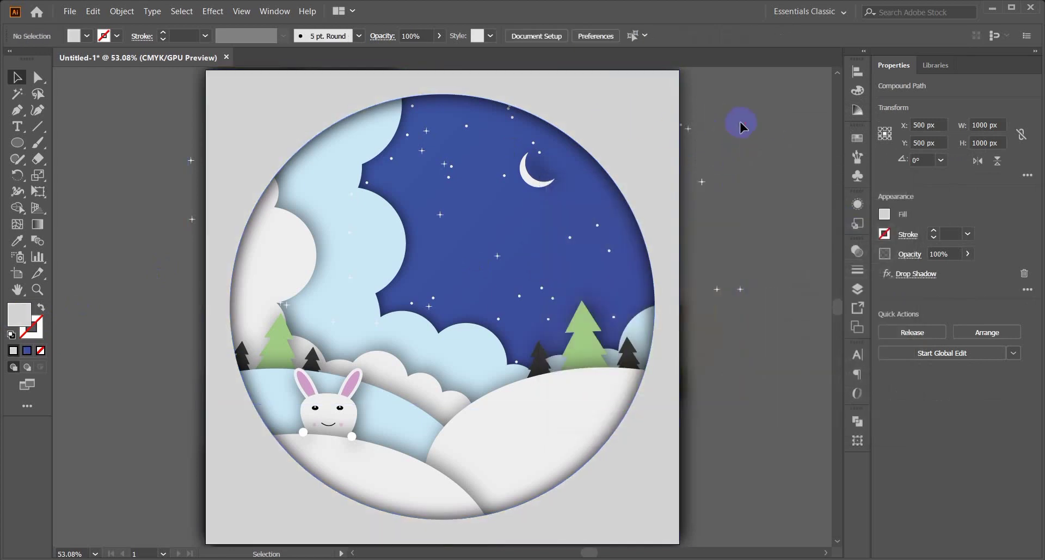
Change the frame's fill to a medium purple-blue (#7979D3) and deselect it.
click(294, 490)
double_click(24, 321)
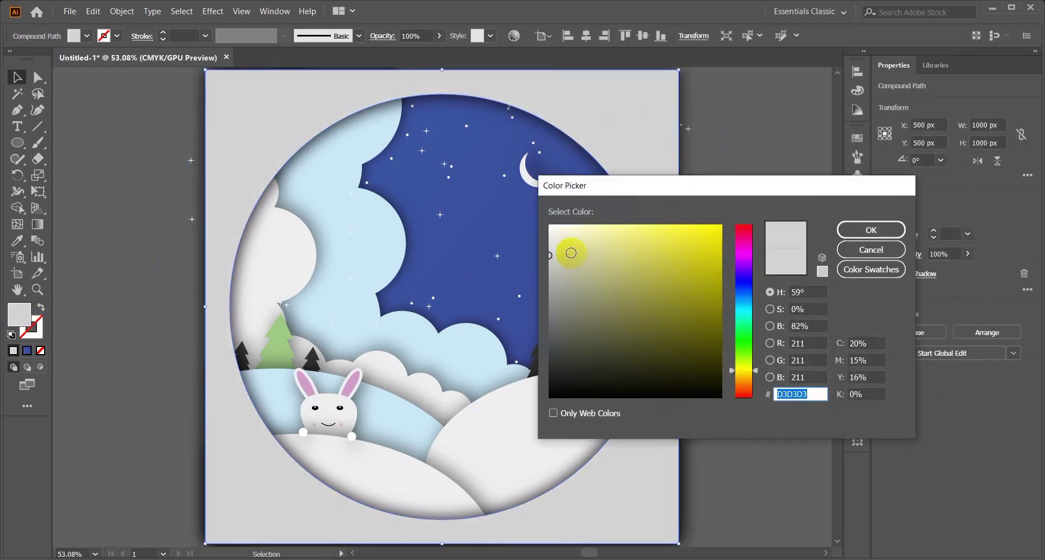
click(566, 224)
click(744, 301)
drag(744, 302, 744, 283)
drag(661, 256, 624, 252)
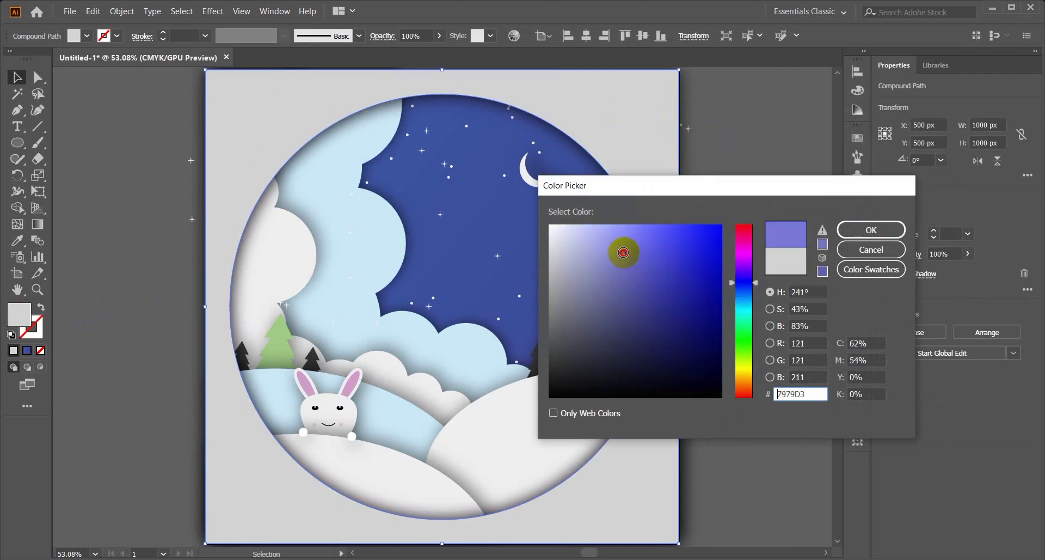
click(872, 230)
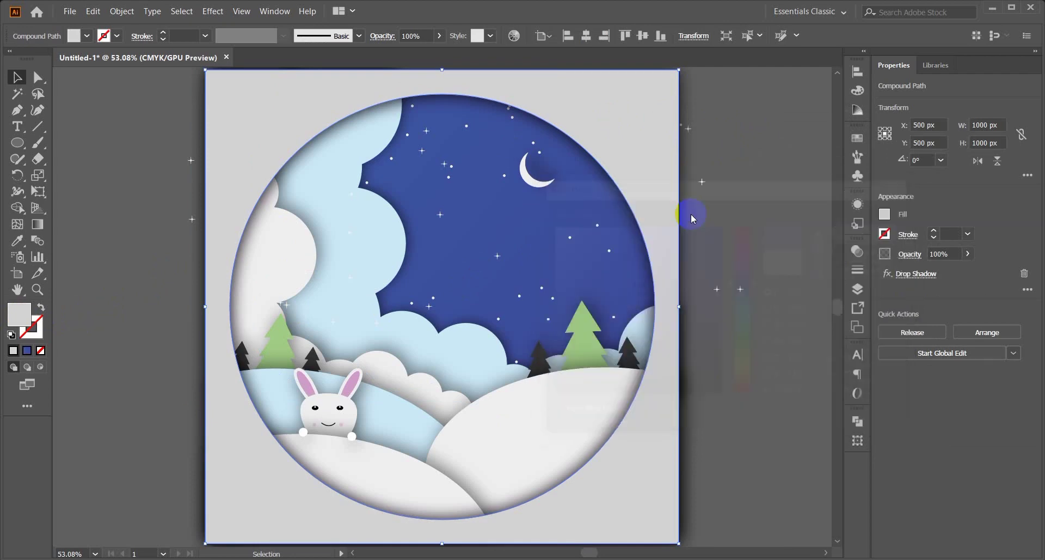
click(751, 219)
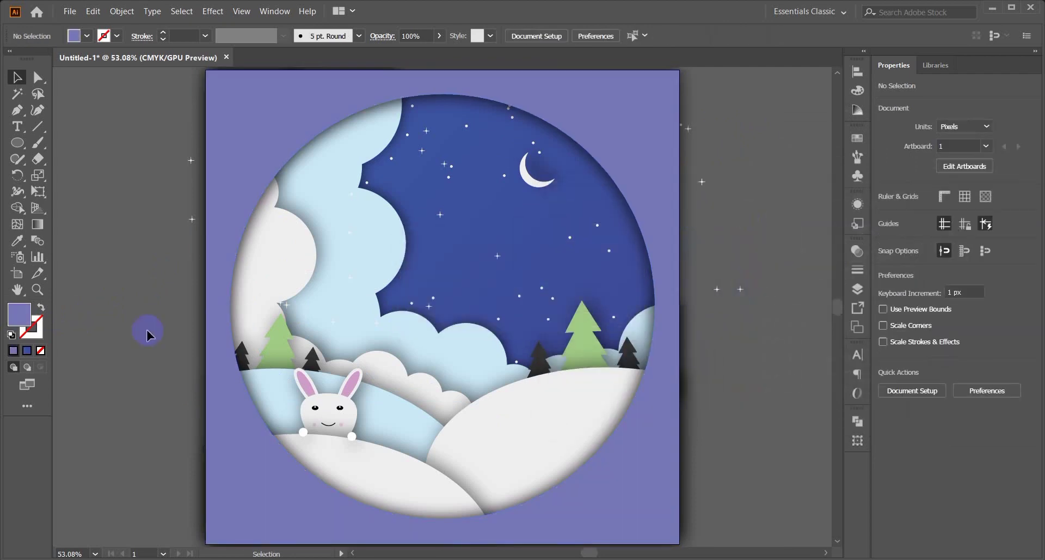
Try to lighten the fill colour to a soft lavender with nothing selected.
double_click(14, 313)
click(595, 216)
click(805, 226)
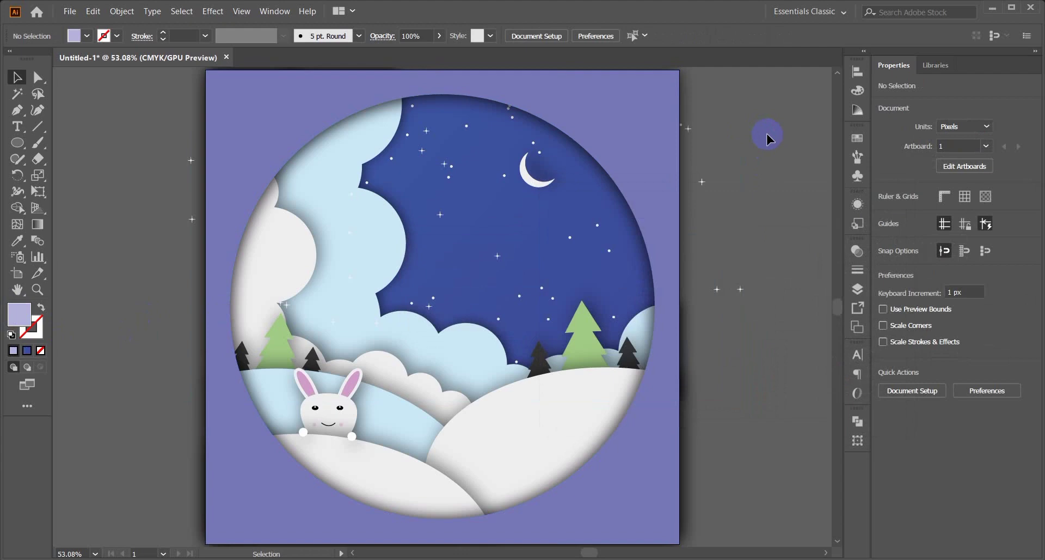
Select the frame, change its fill to a pale greyish lavender and deselect it.
click(250, 140)
double_click(19, 315)
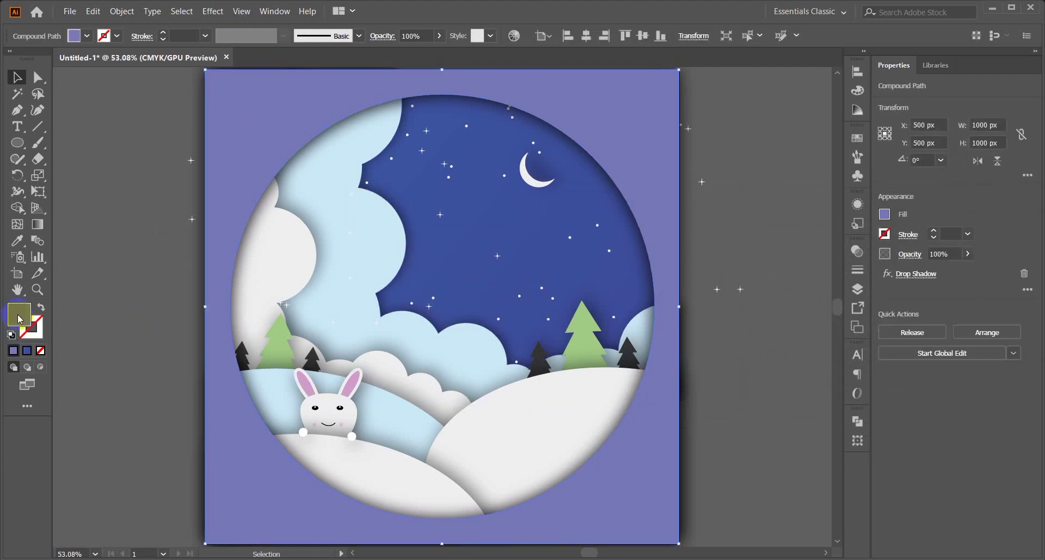
drag(548, 243, 565, 250)
click(871, 230)
click(777, 207)
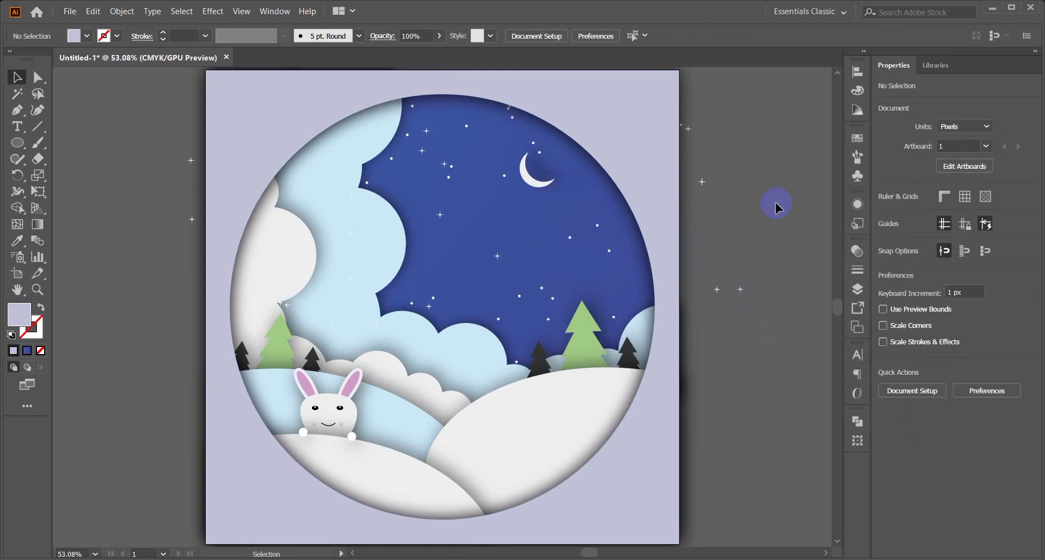
Create a 1000 × 1000 px rectangle and centre it over the artboard.
drag(17, 142, 60, 143)
click(257, 132)
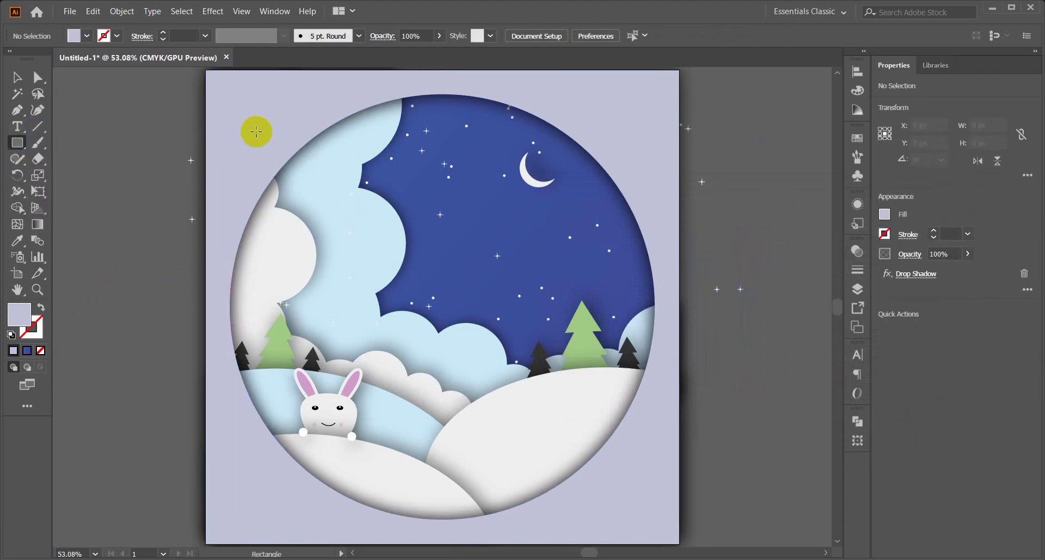
key(Return)
click(651, 38)
Select all the artwork and make a clipping mask with the new square to trim everything outside the artboard.
click(17, 77)
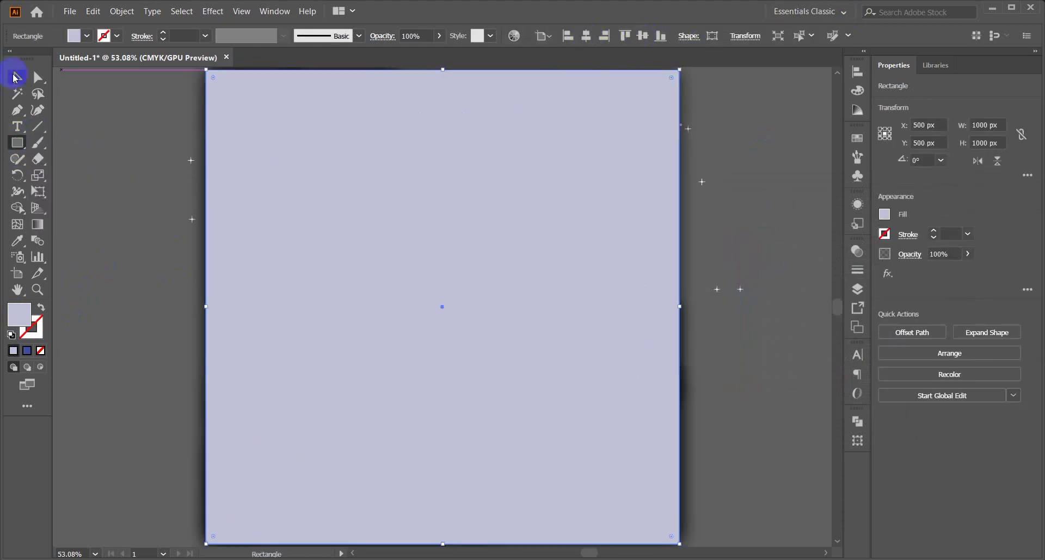
click(145, 129)
key(ctrl+a)
right_click(420, 205)
click(479, 305)
click(144, 224)
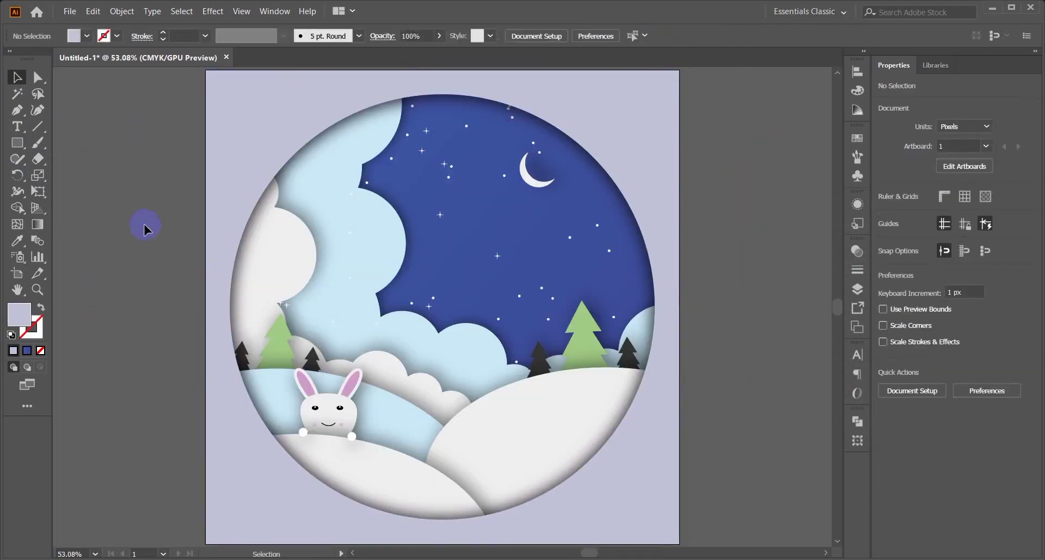